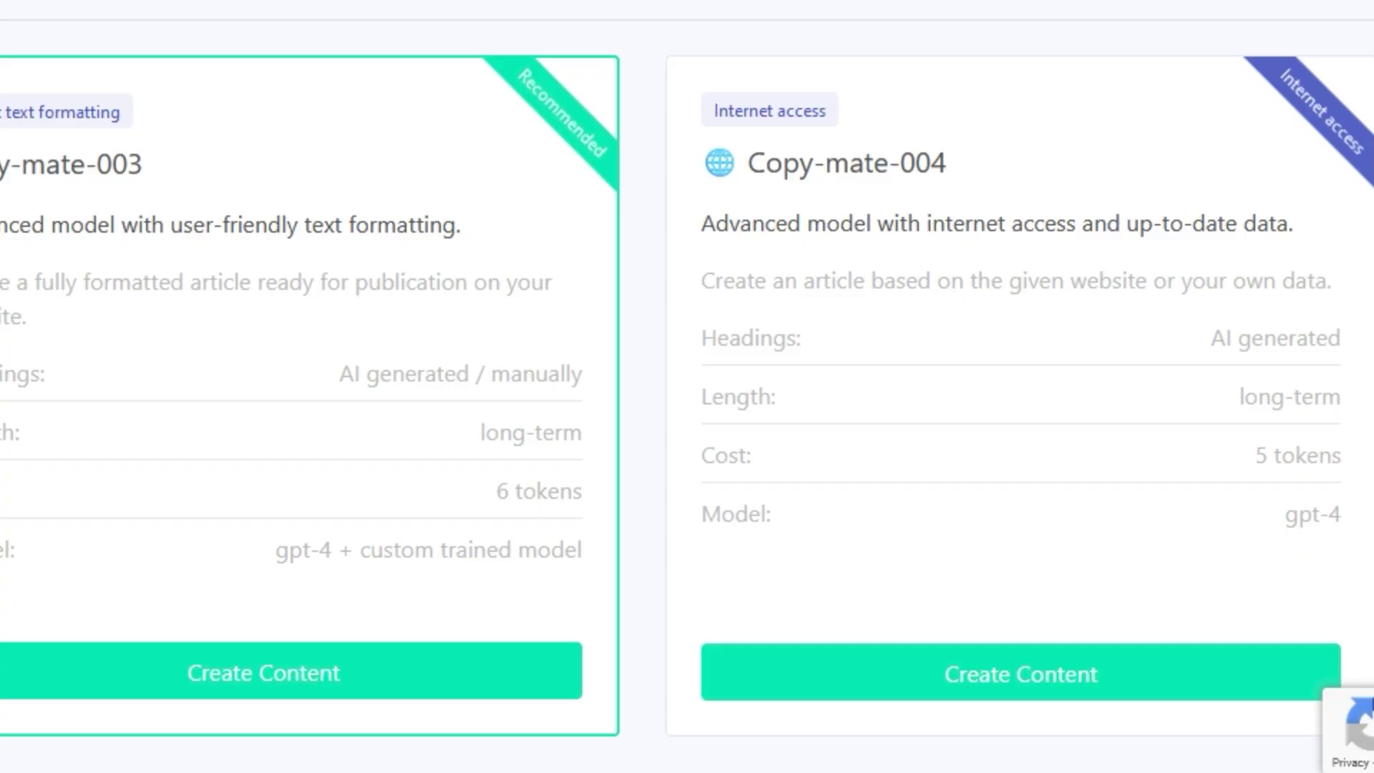
# Highlight the Advanced SEO optimization label and the gpt-4-turbo model name on Copymate's page
pyautogui.moveTo(308, 112); pyautogui.dragTo(95, 114)
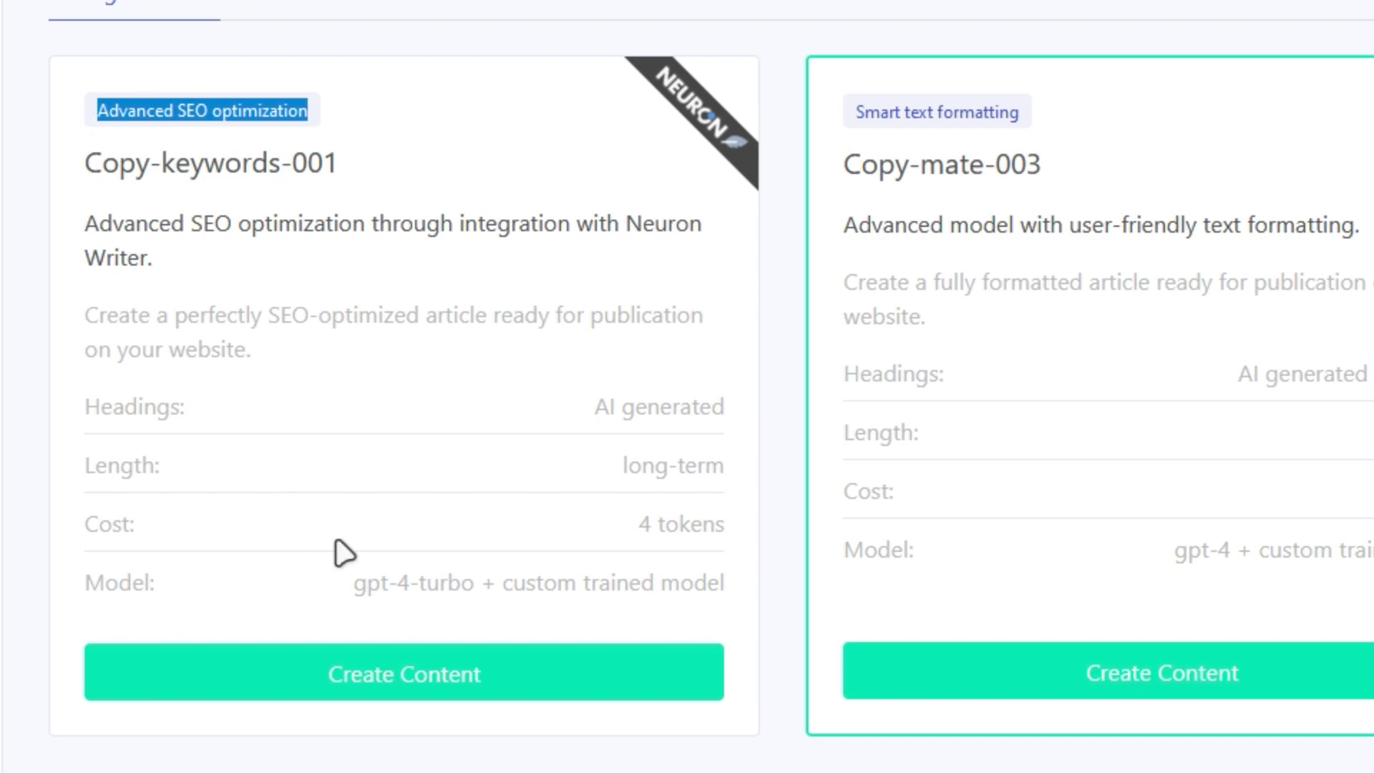
pyautogui.moveTo(354, 584); pyautogui.dragTo(482, 586)
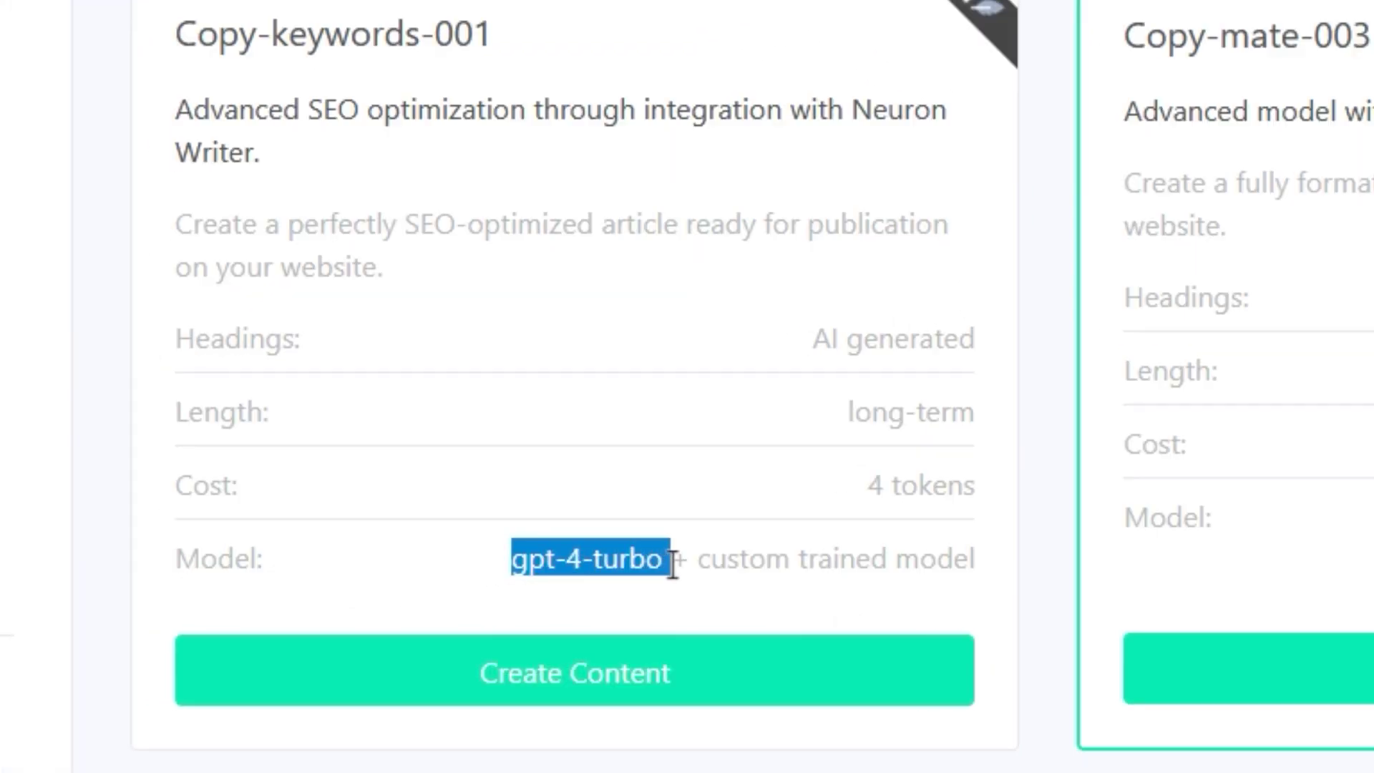
pyautogui.click(698, 563)
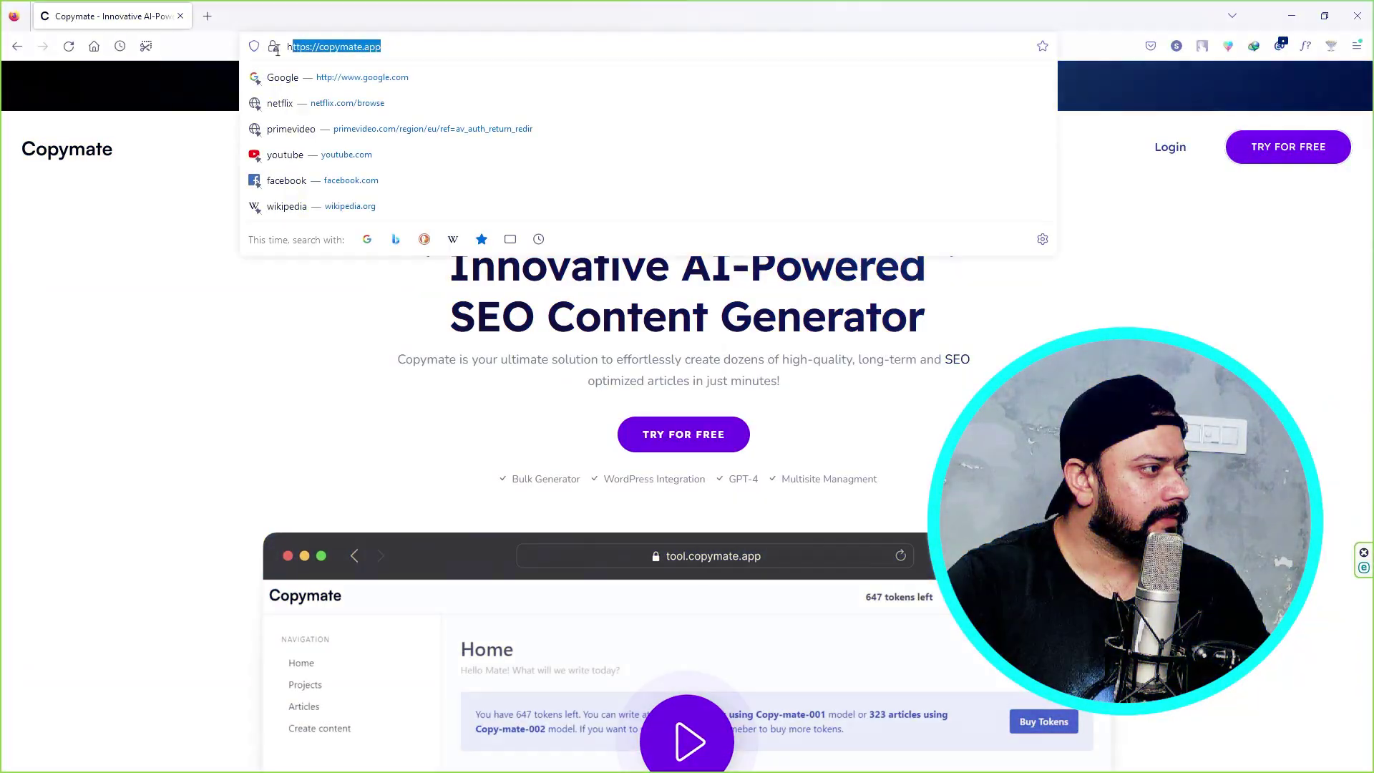
# Dismiss the address suggestions and highlight the headline, Bulk Generator and WordPress Integration features
pyautogui.click(343, 363)
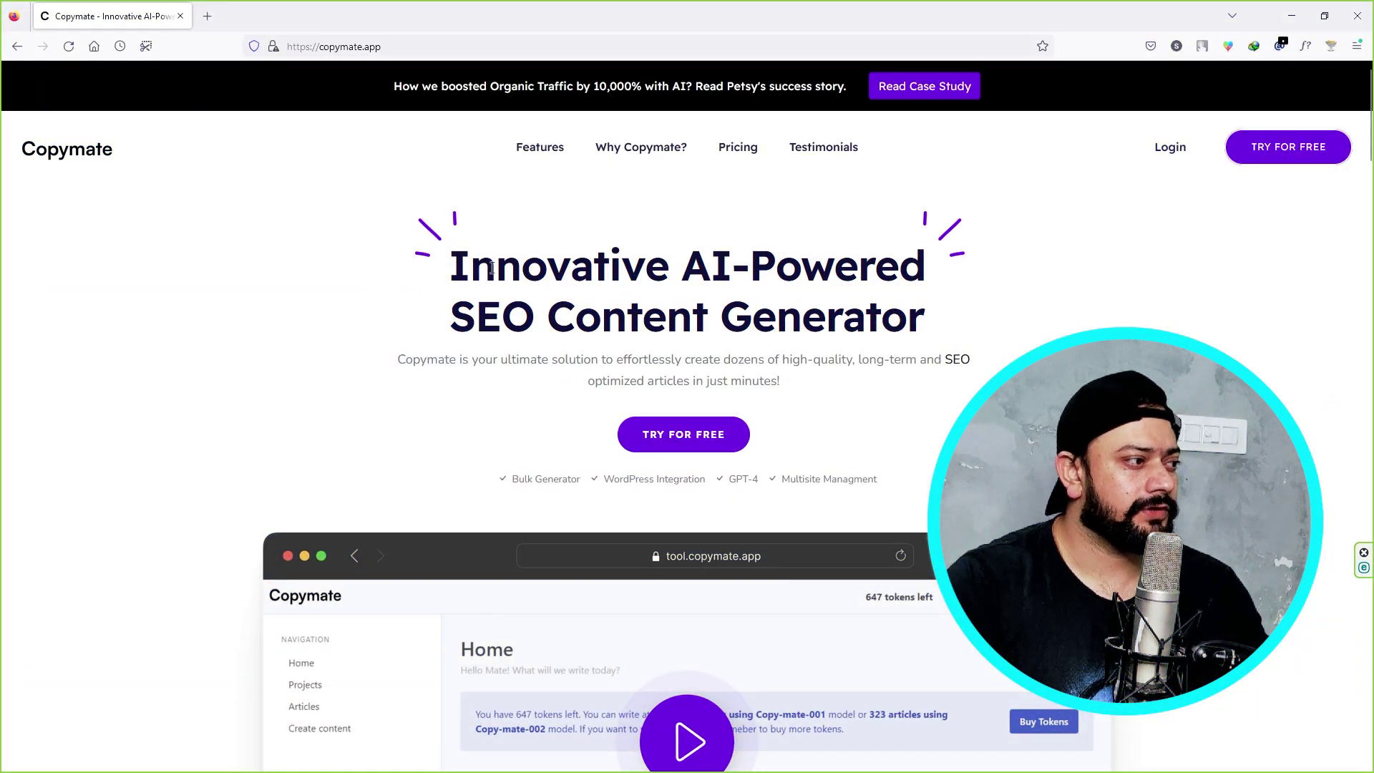
pyautogui.moveTo(456, 269)
pyautogui.mouseDown()
pyautogui.moveTo(729, 271)
pyautogui.moveTo(777, 305)
pyautogui.moveTo(873, 303)
pyautogui.mouseUp()
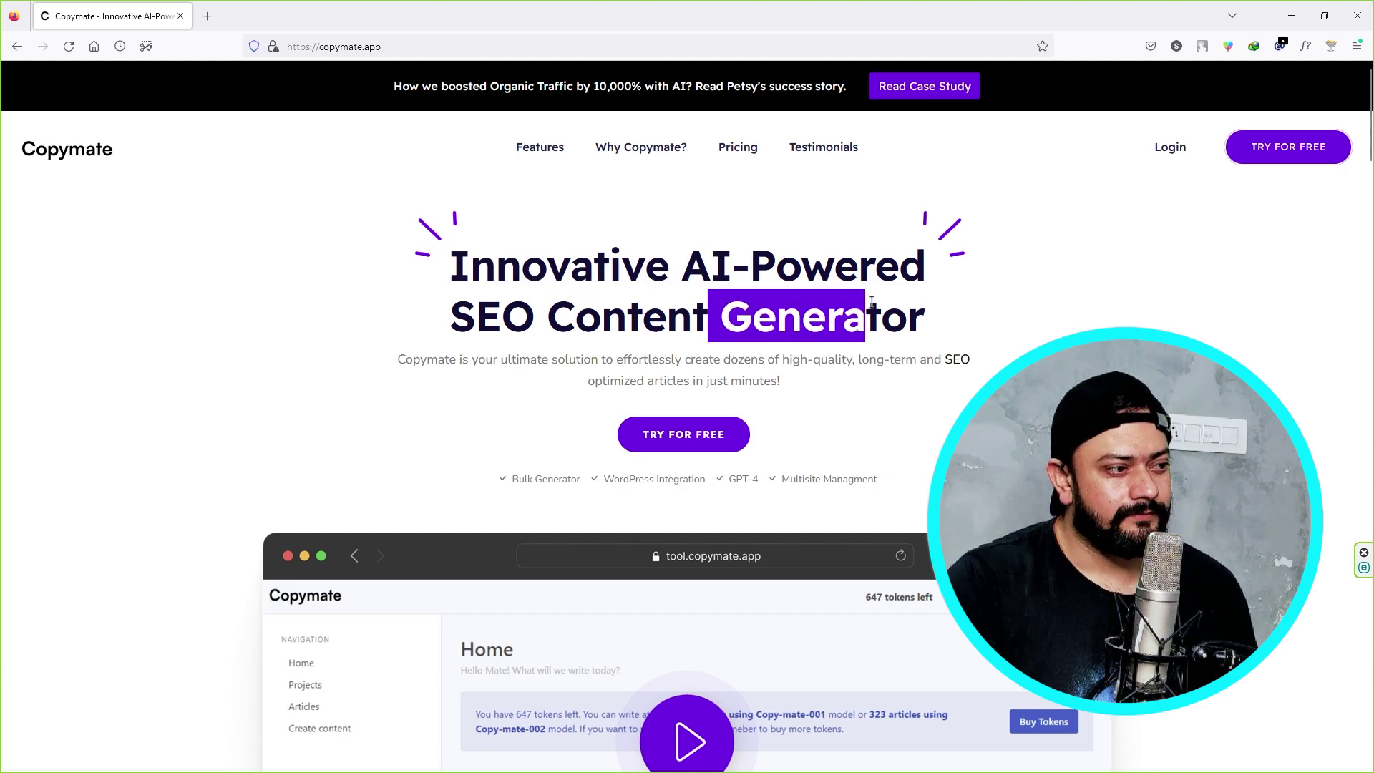
pyautogui.click(872, 303)
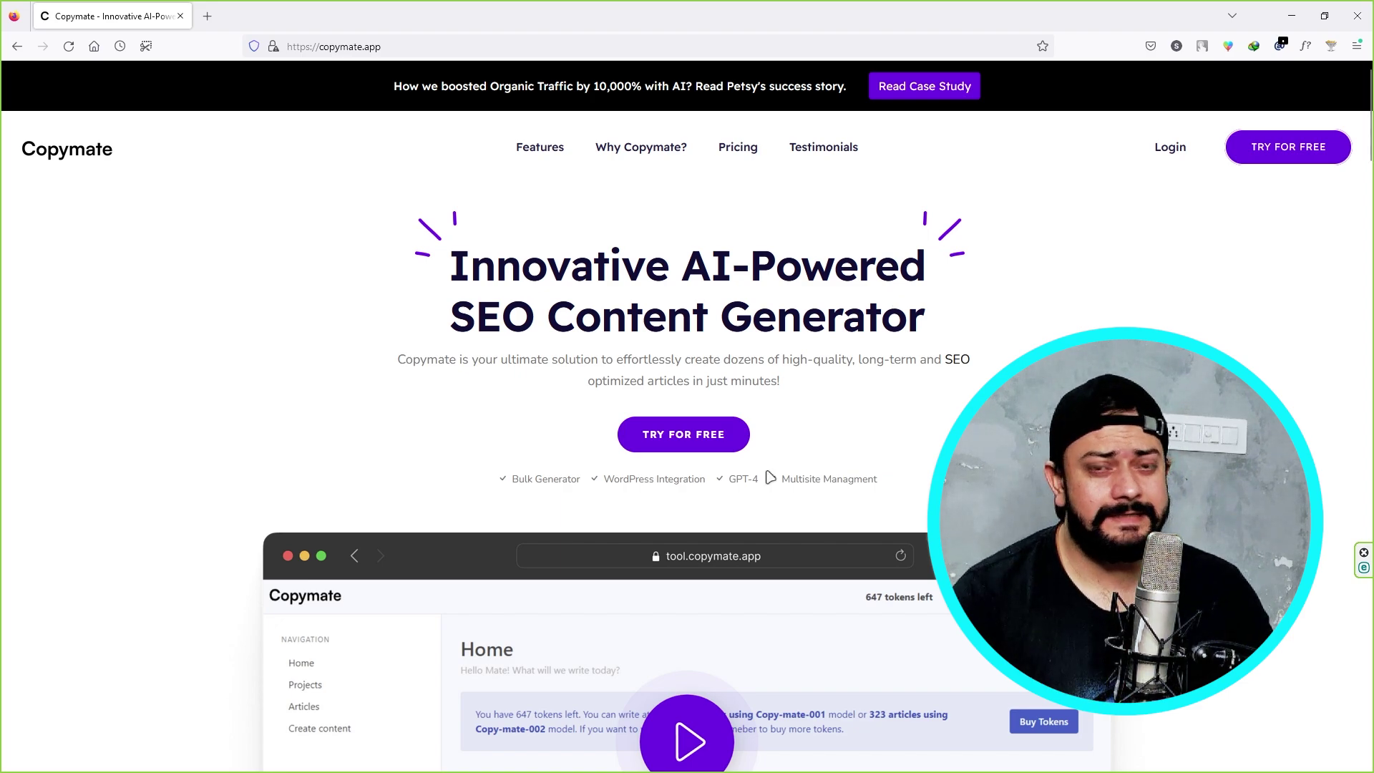
pyautogui.moveTo(511, 478); pyautogui.dragTo(571, 476)
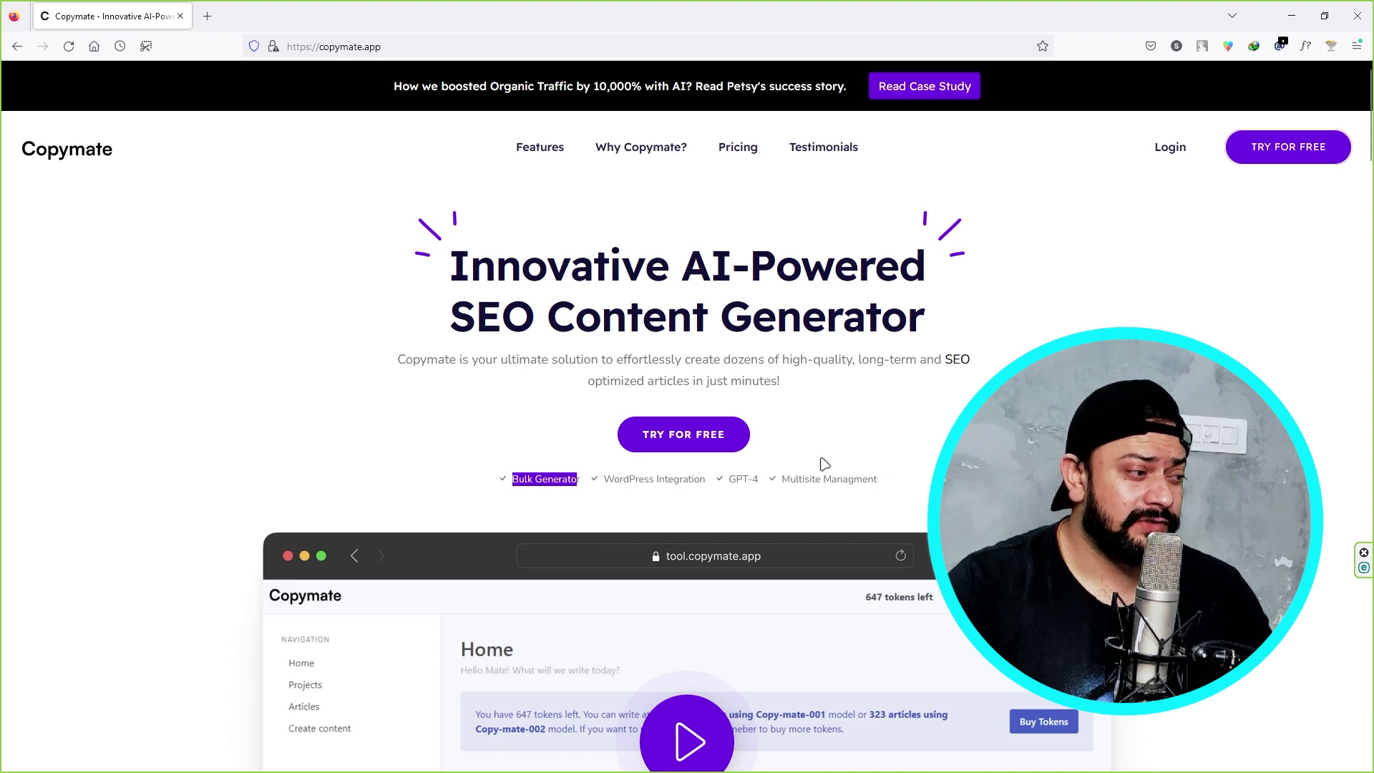
pyautogui.moveTo(605, 478); pyautogui.dragTo(828, 478)
pyautogui.click(914, 286)
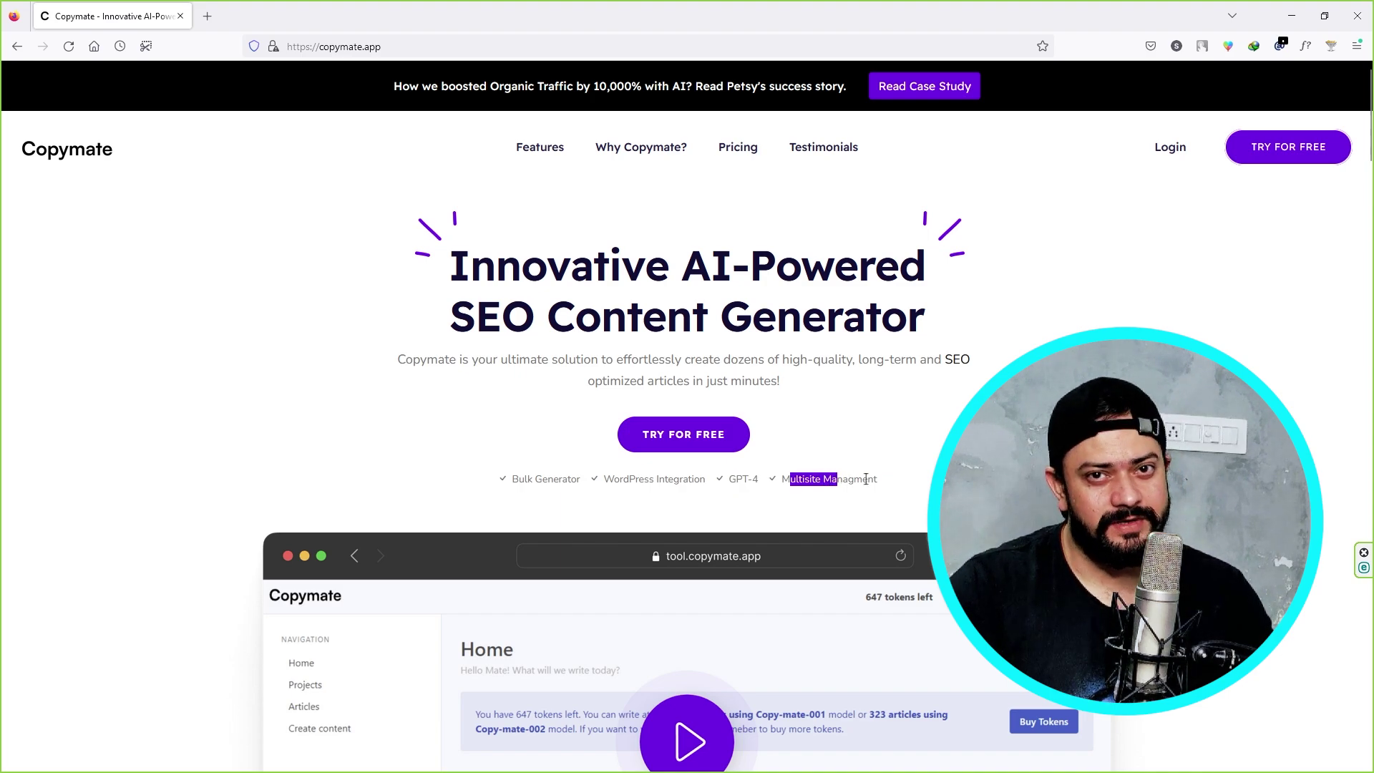
pyautogui.click(861, 485)
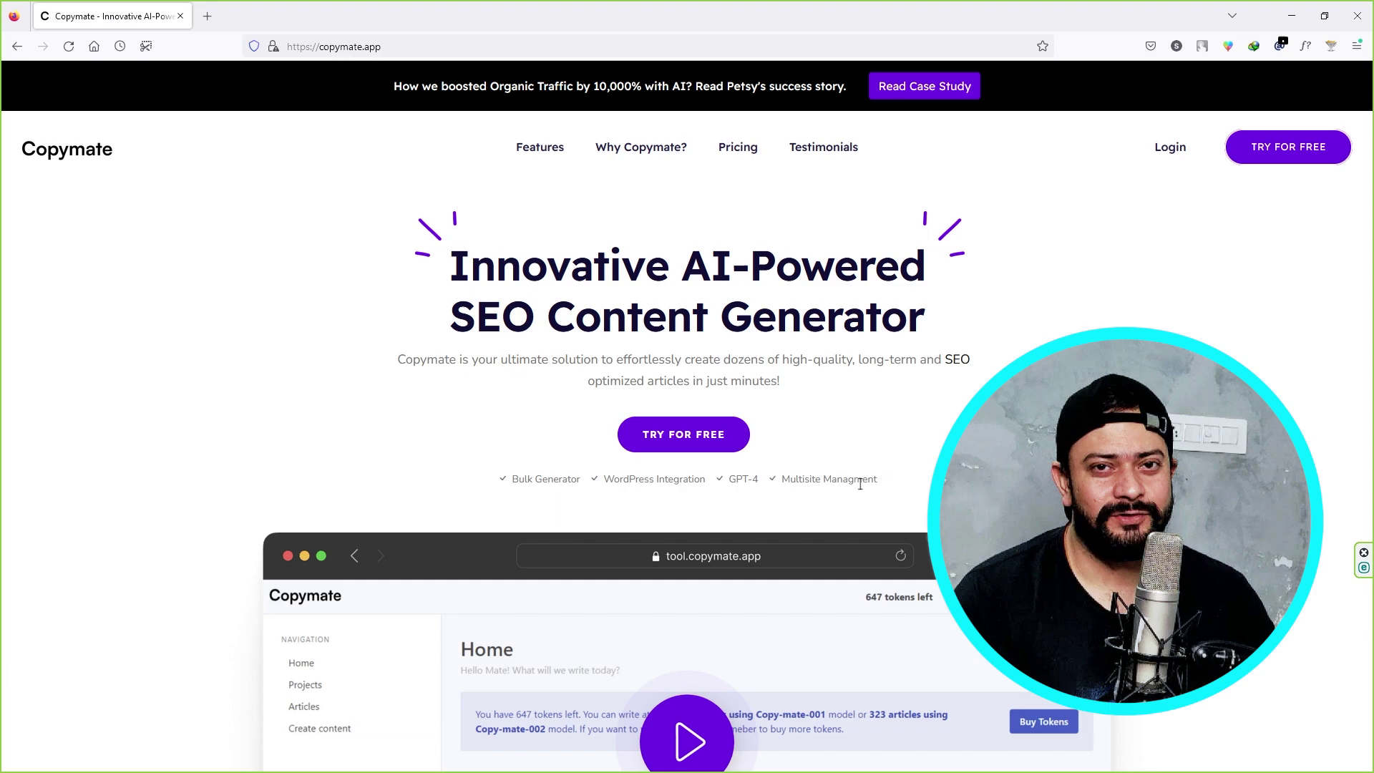
# Start a free sign-up in a new tab, focusing the email and accepting the privacy policy
pyautogui.click(674, 439)
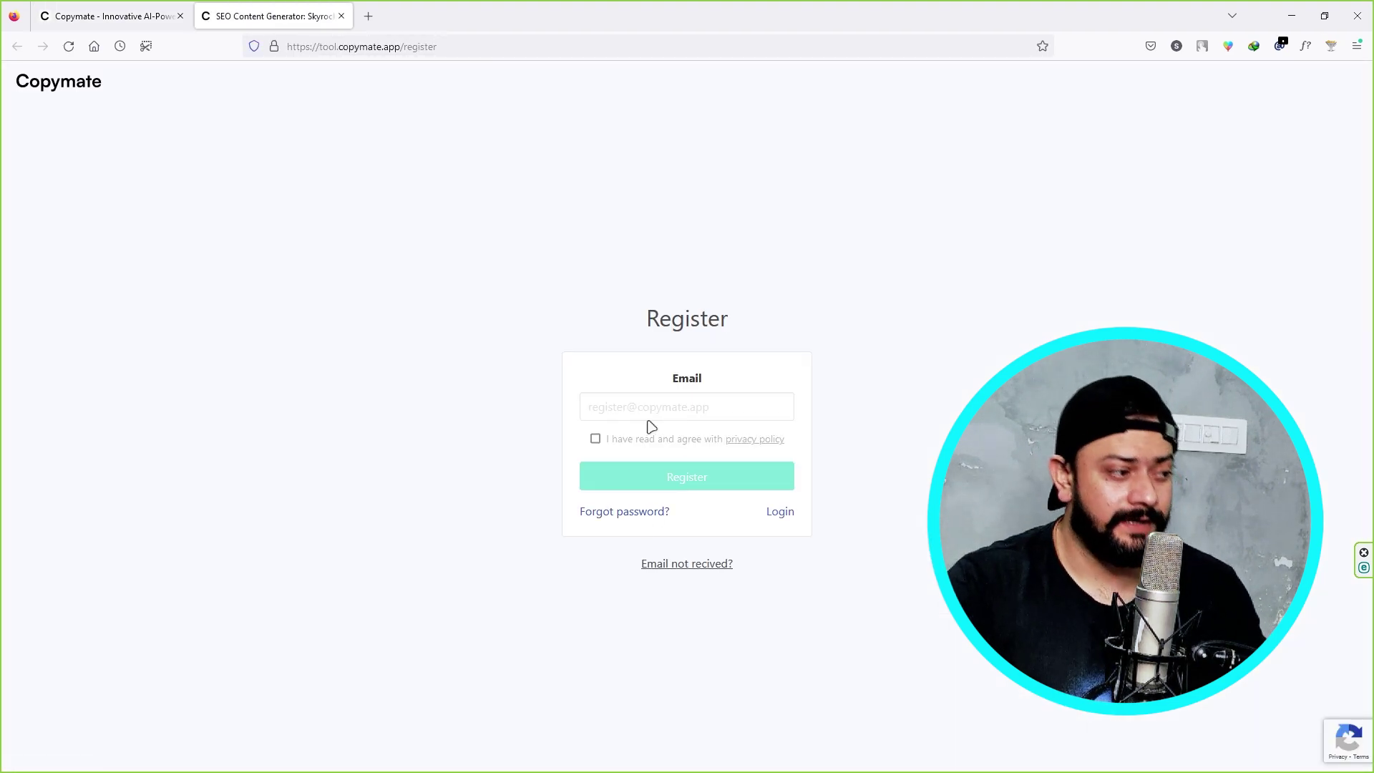
pyautogui.click(667, 406)
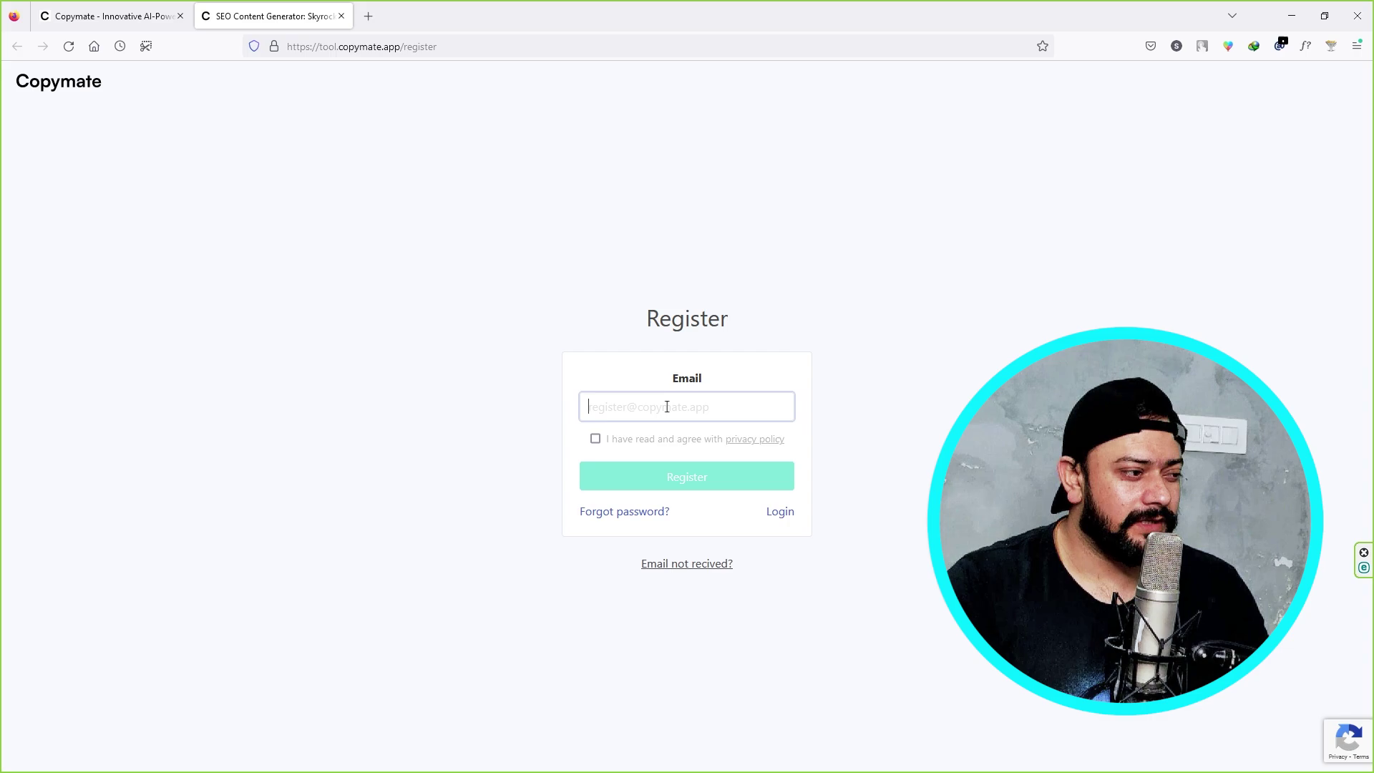
pyautogui.click(595, 441)
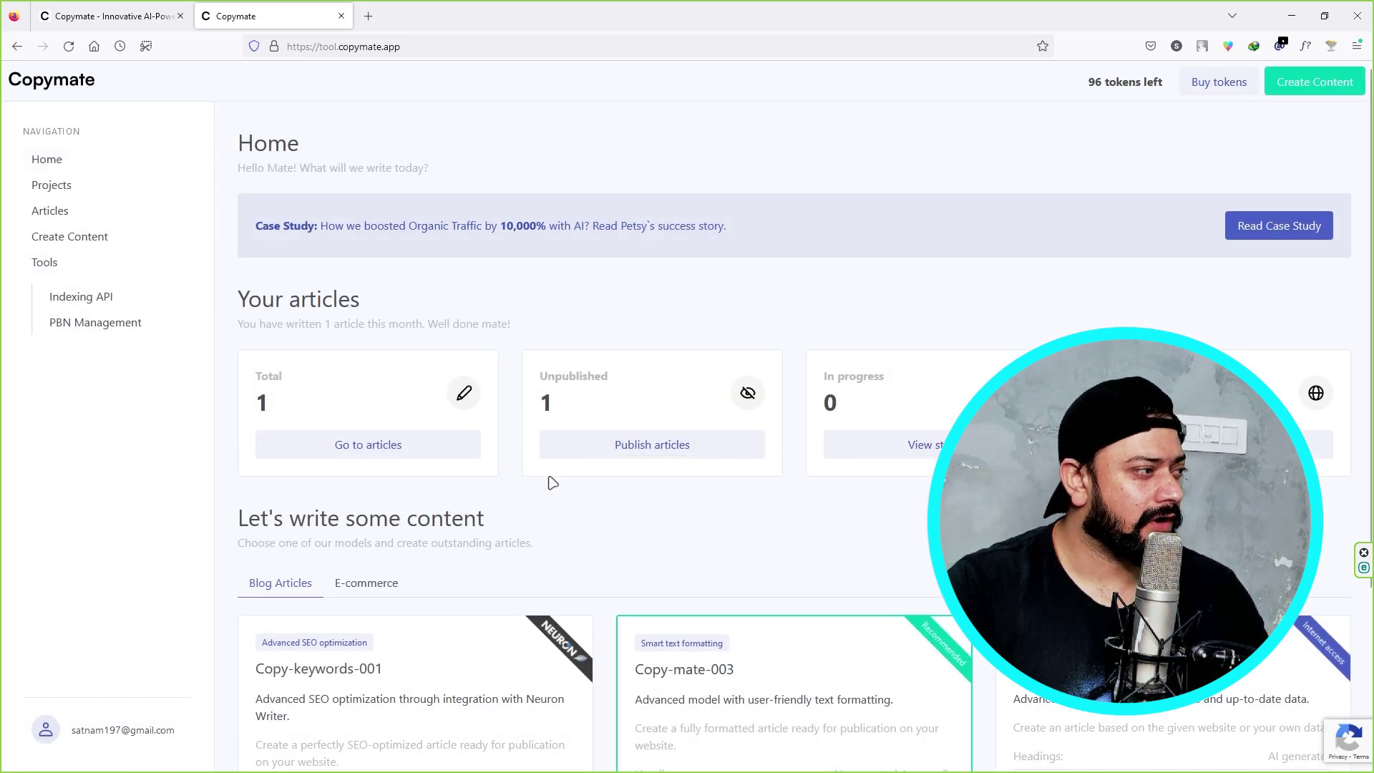
# Scroll the dashboard to the model cards and highlight the Copy-keywords-001 and Copy-mate-003 numbers
pyautogui.scroll(-2, 568, 479)
pyautogui.scroll(-1, 568, 480)
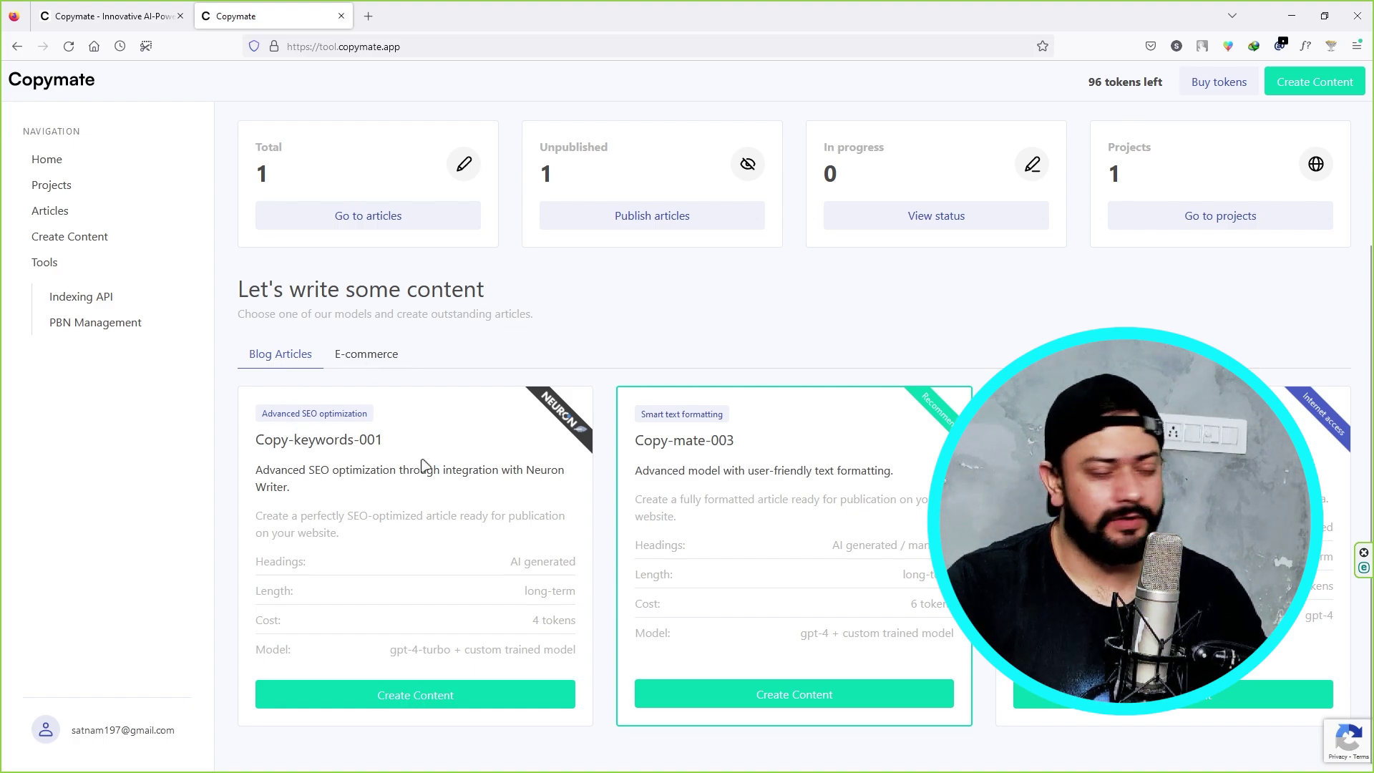
pyautogui.moveTo(375, 440); pyautogui.dragTo(406, 450)
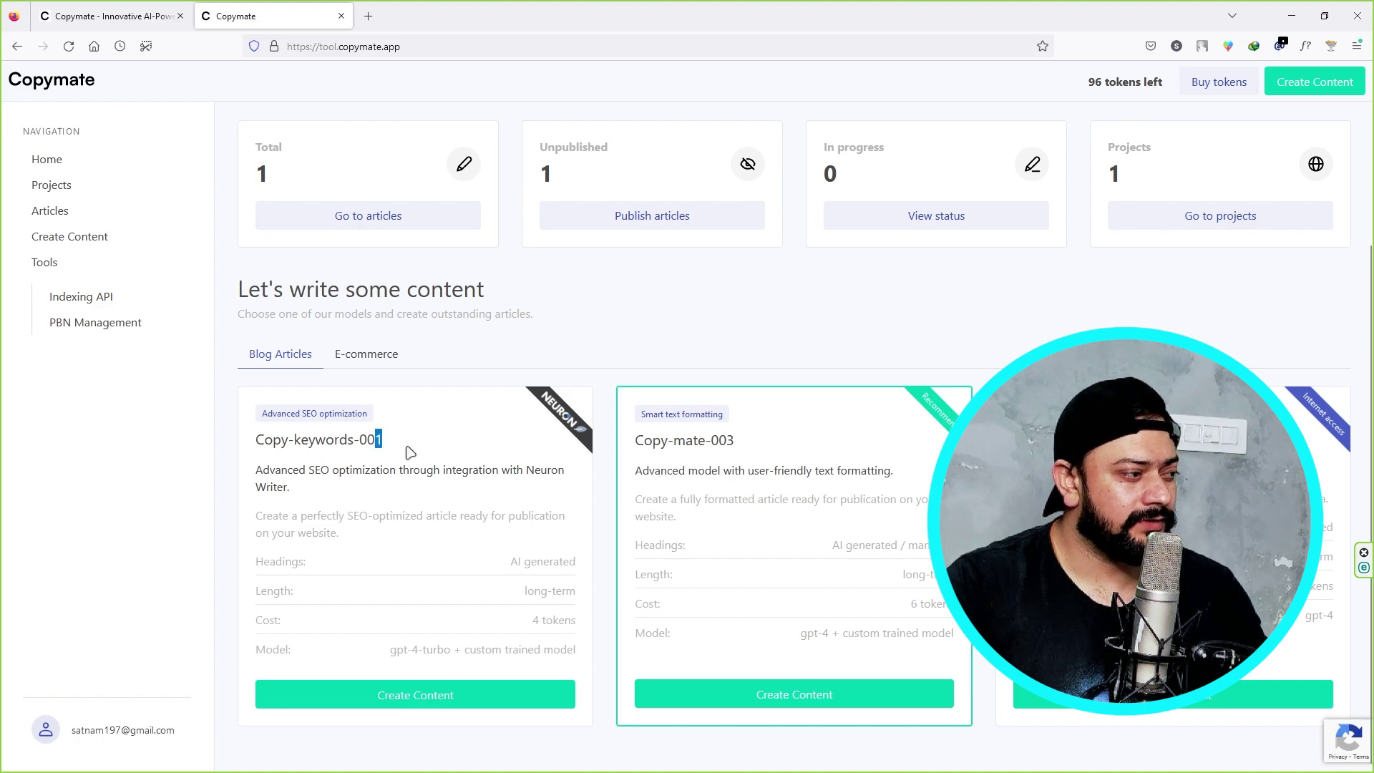
pyautogui.moveTo(725, 442); pyautogui.dragTo(758, 447)
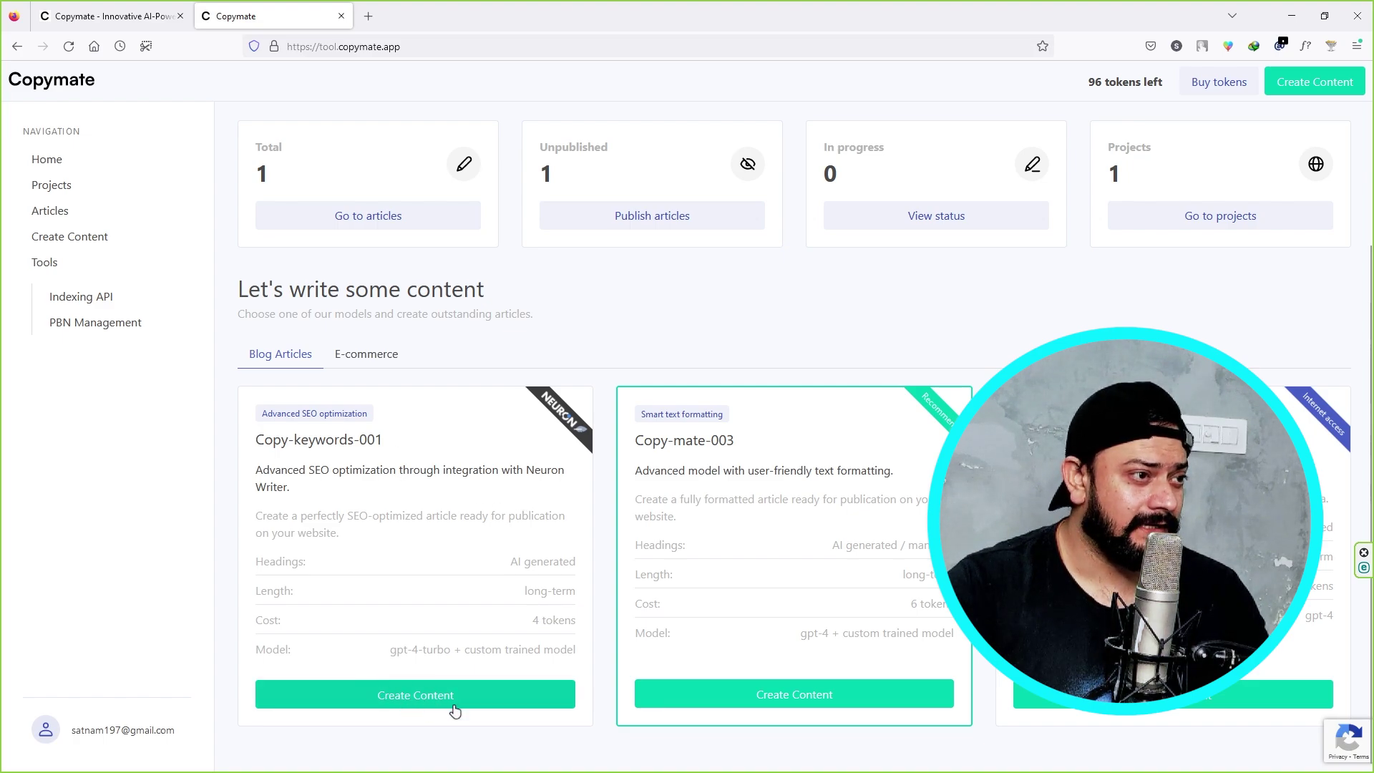
pyautogui.scroll(3, 671, 310)
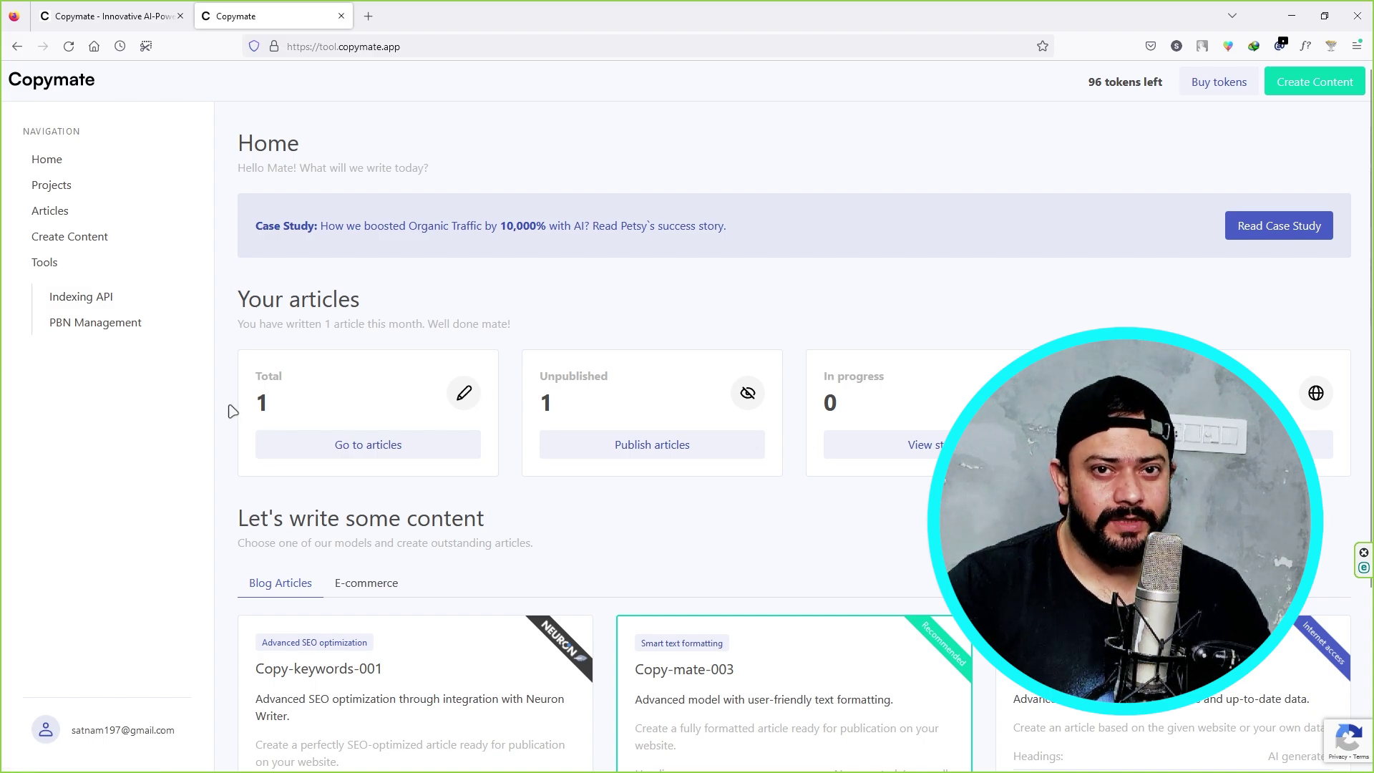
pyautogui.scroll(-2, 279, 365)
pyautogui.scroll(2, 333, 310)
pyautogui.scroll(-3, 326, 629)
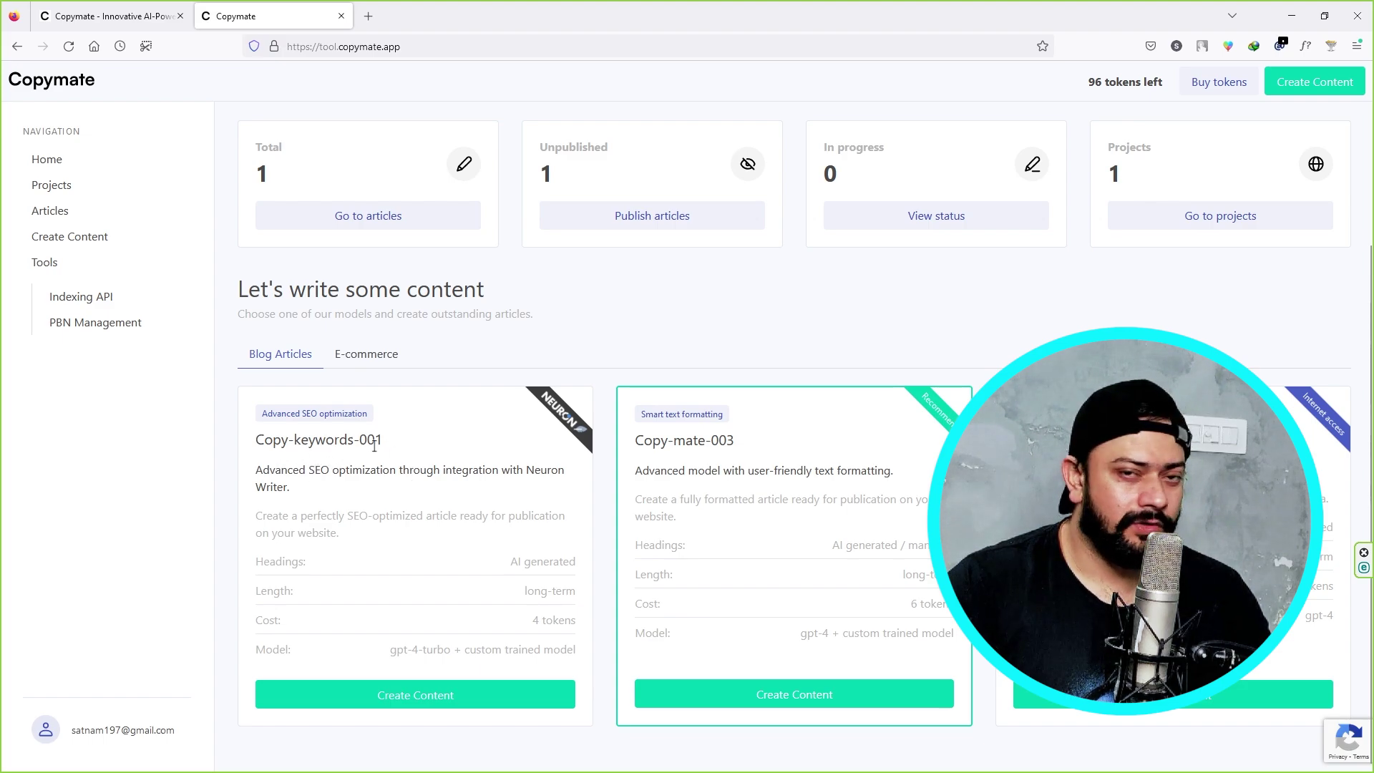
# Check the Copy-keywords-001 project list and the Projects page's new-project form without creating one
pyautogui.click(440, 706)
pyautogui.click(608, 372)
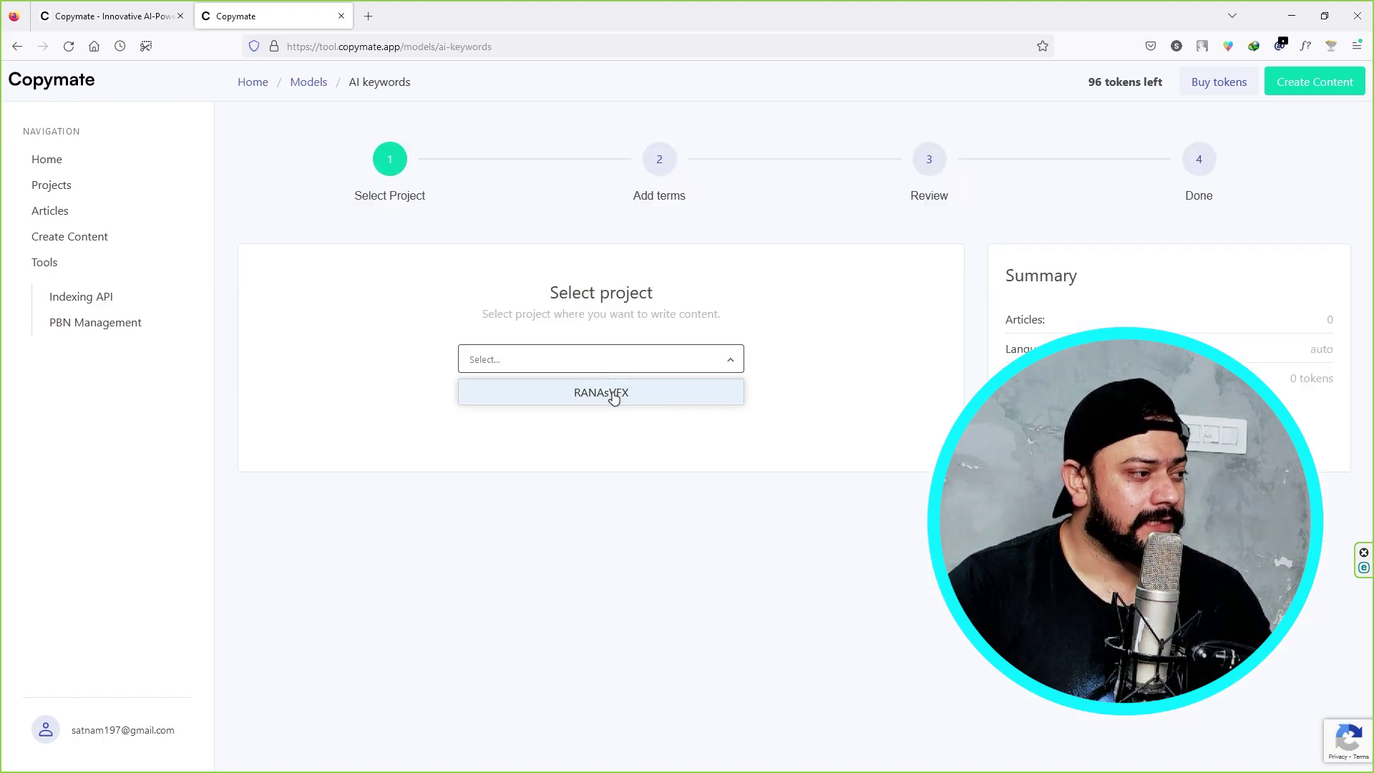
pyautogui.click(621, 523)
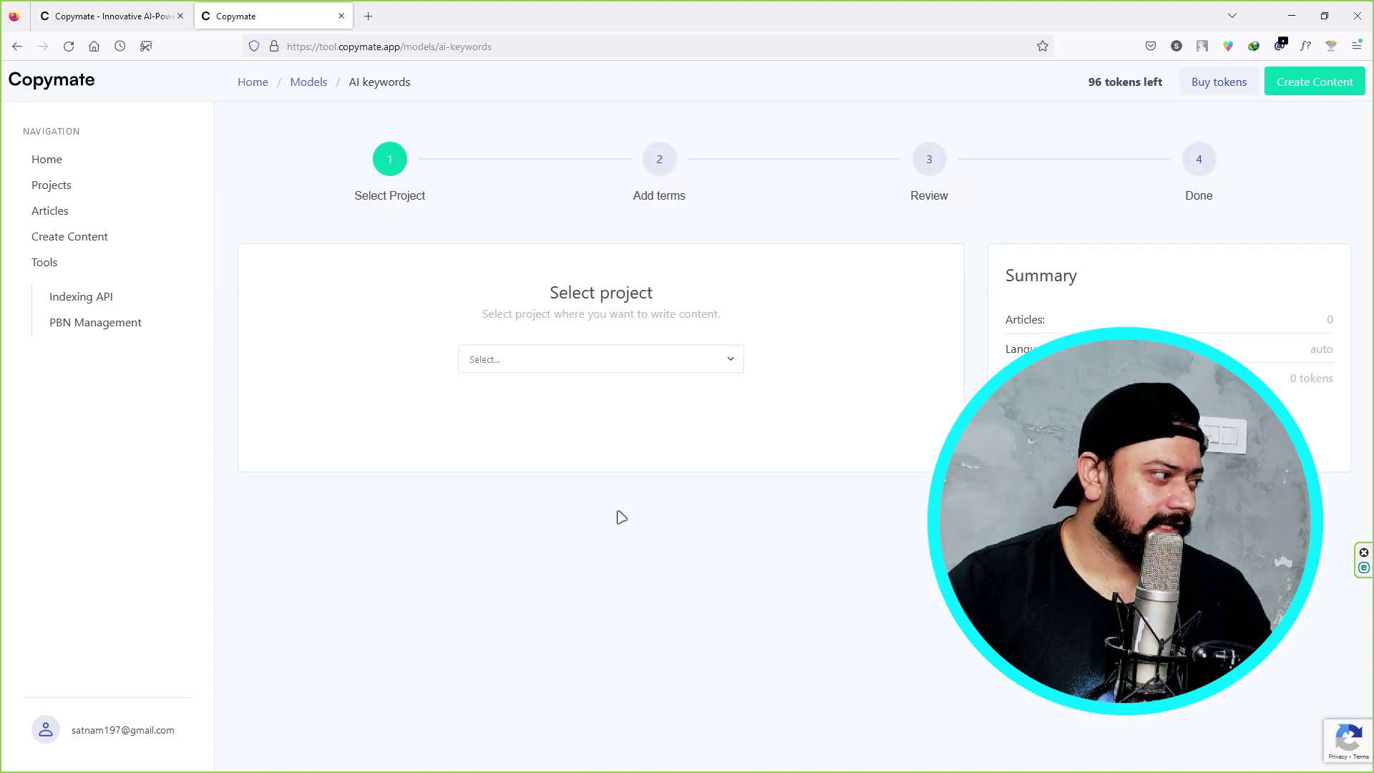
pyautogui.click(70, 189)
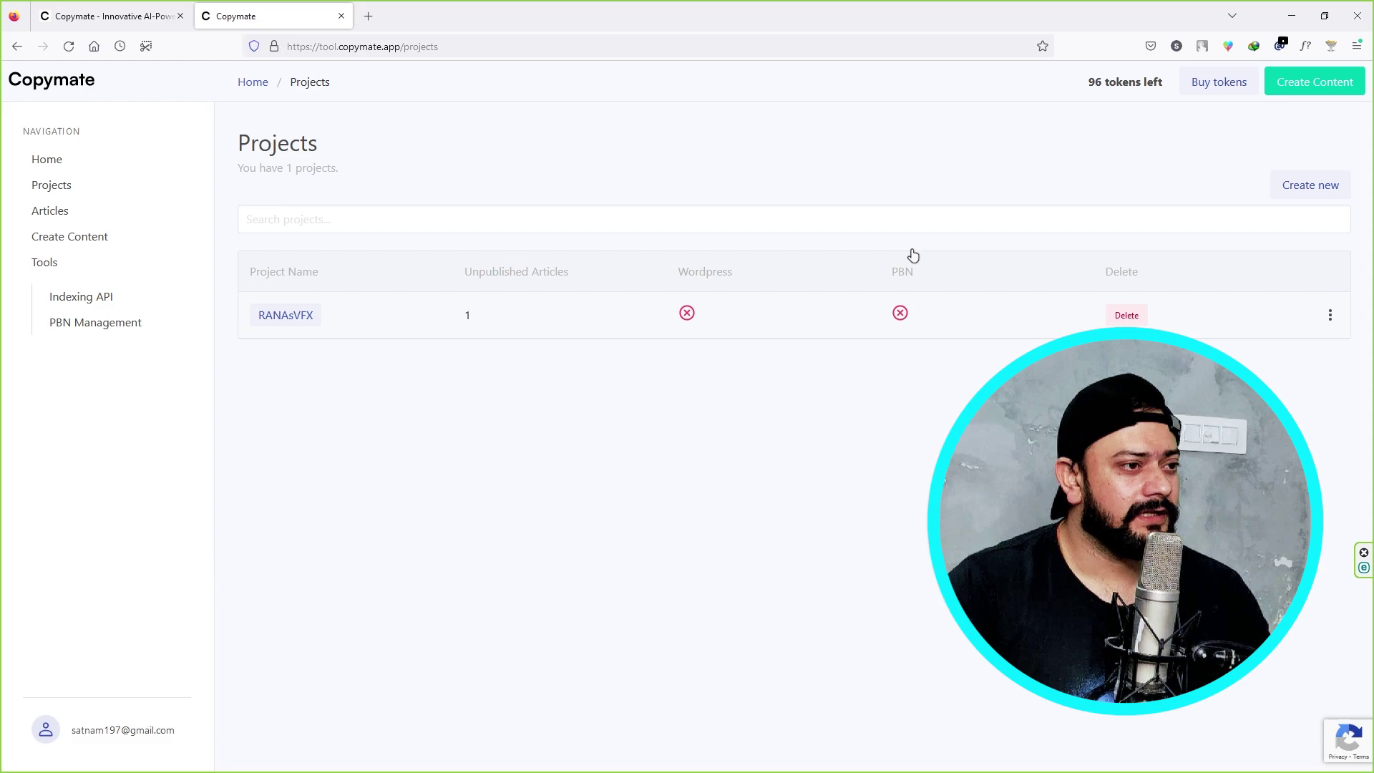
pyautogui.click(1308, 194)
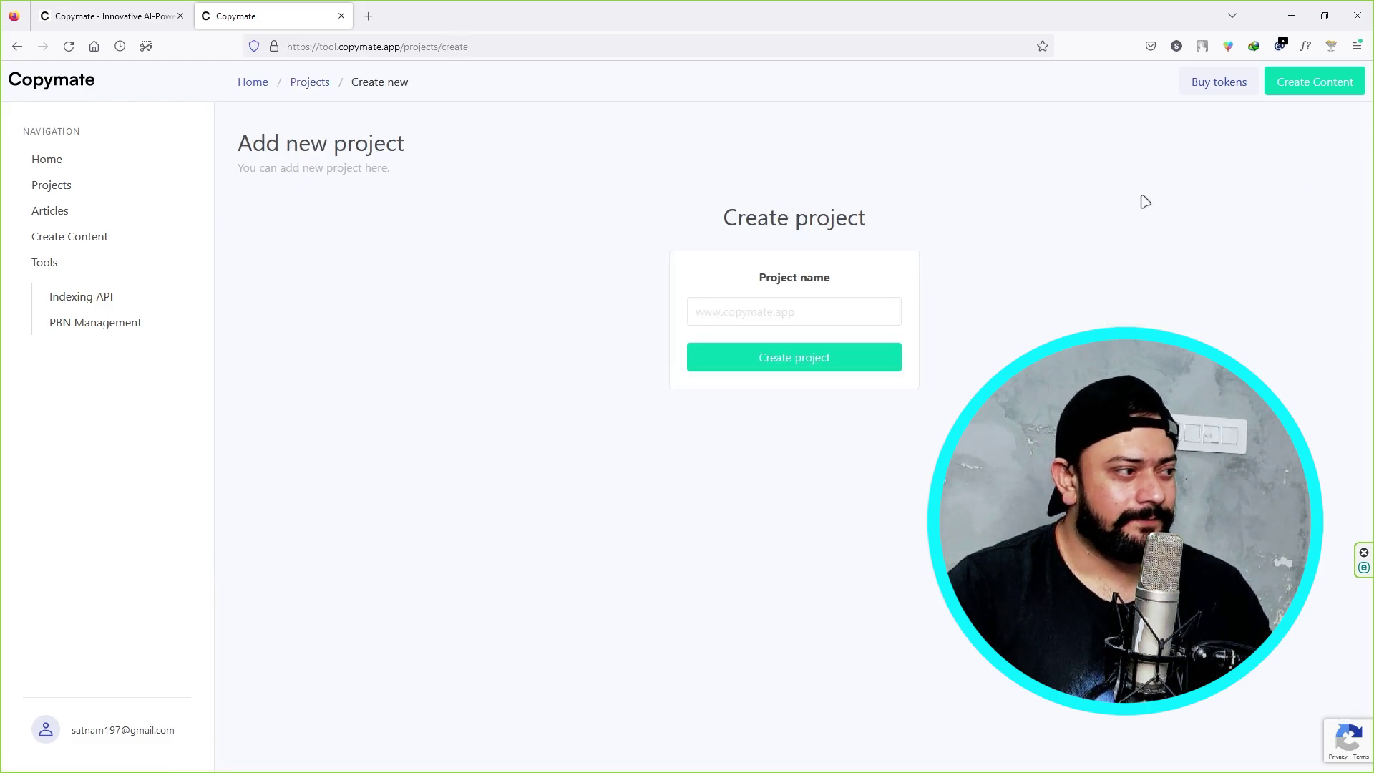
pyautogui.click(799, 307)
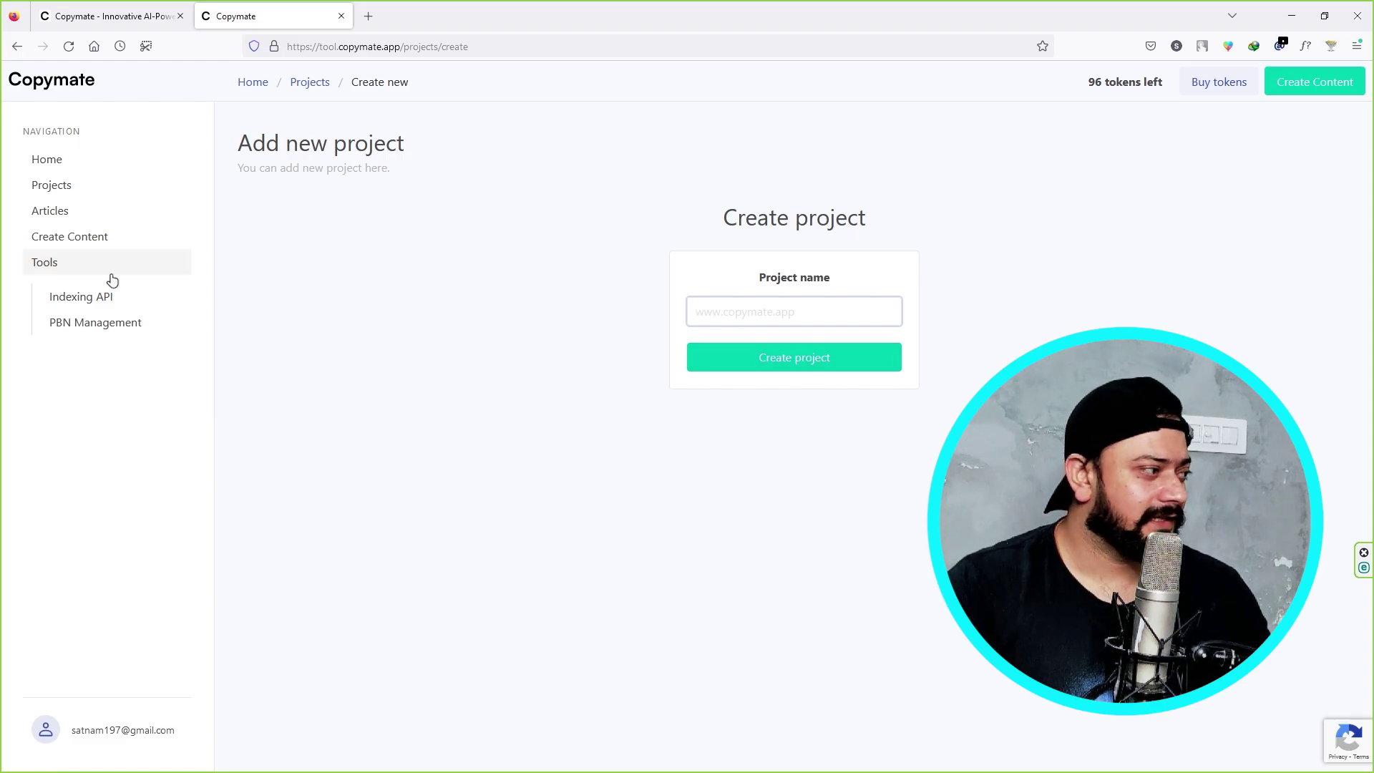
# Start the Copy-keywords-001 article wizard from Create Content with RANAsVFX as the project
pyautogui.click(86, 243)
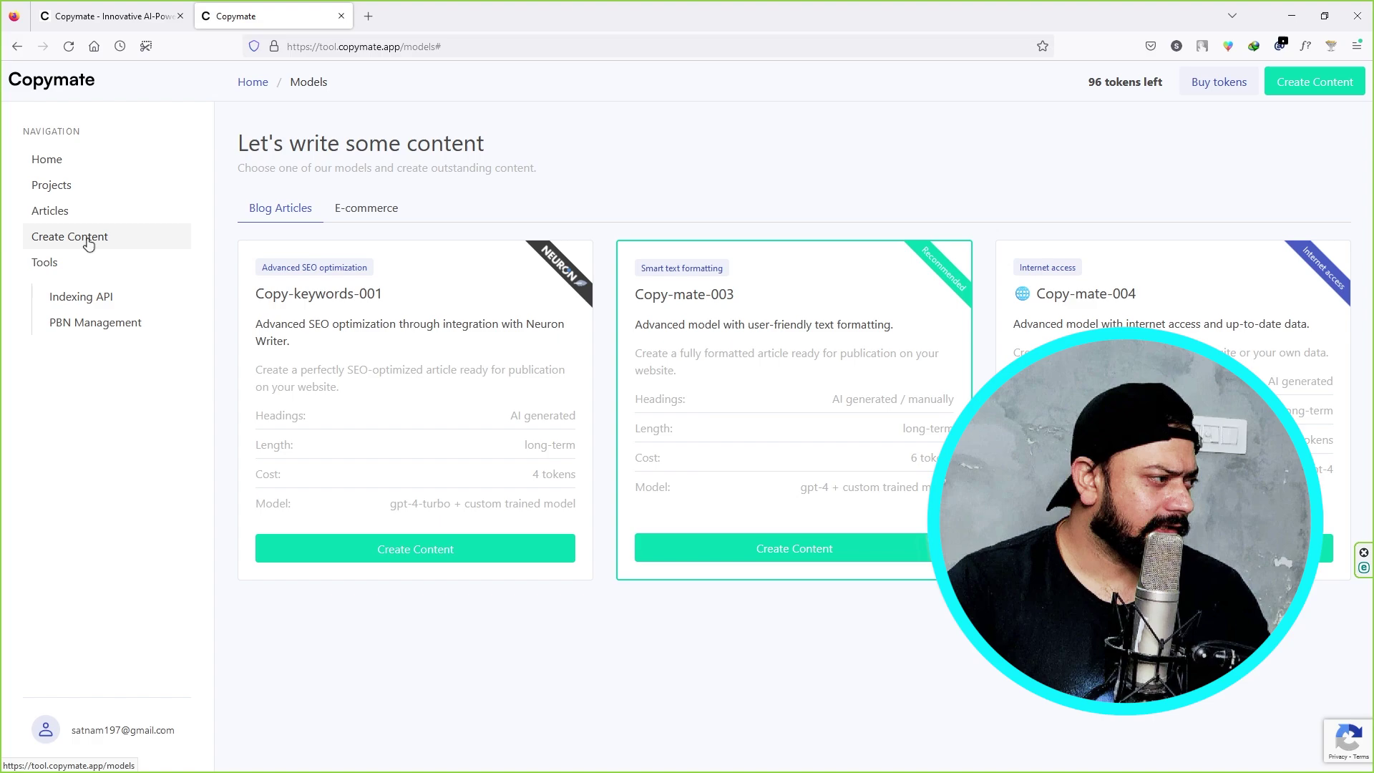
pyautogui.click(440, 554)
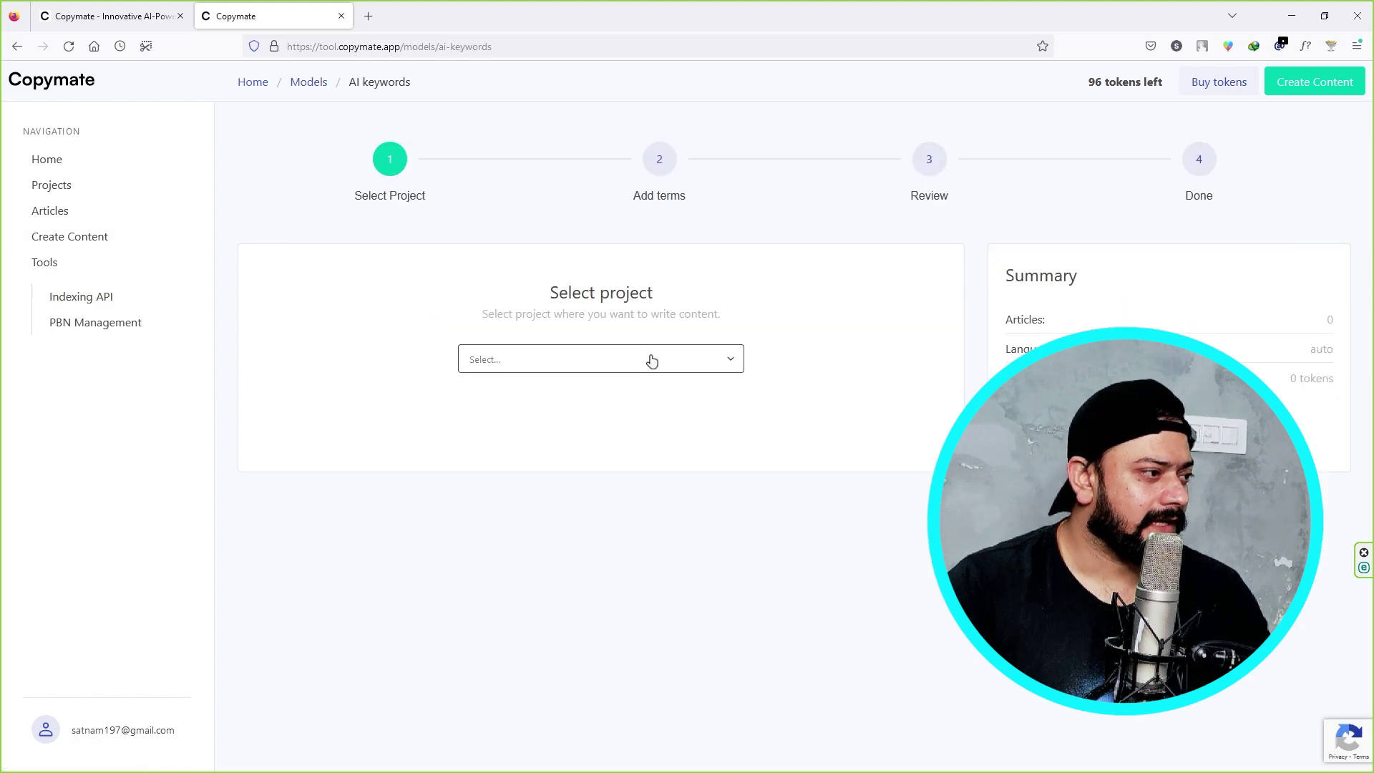
pyautogui.click(651, 360)
pyautogui.click(569, 392)
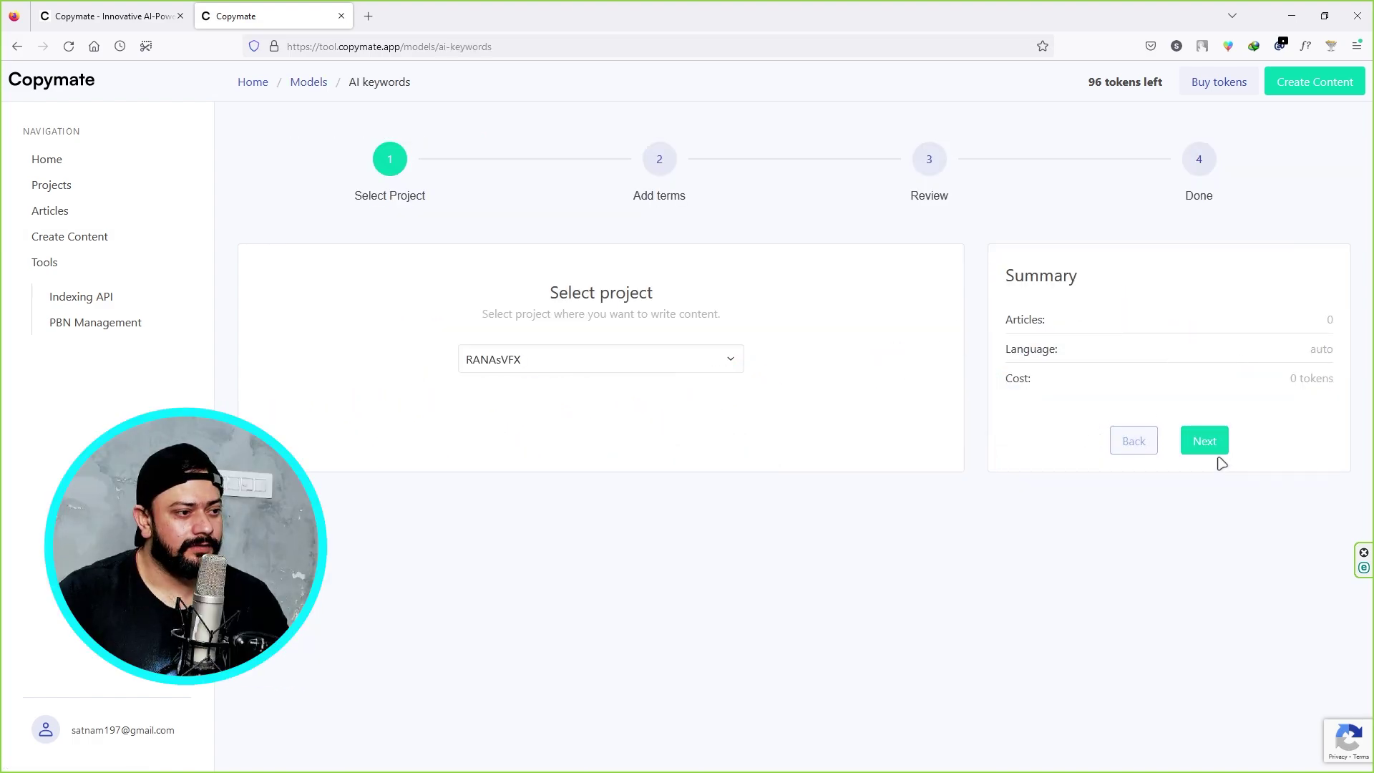
# Advance the wizard to Add terms and launch NeuronWriter in a new tab via Go to Neuron
pyautogui.click(1211, 445)
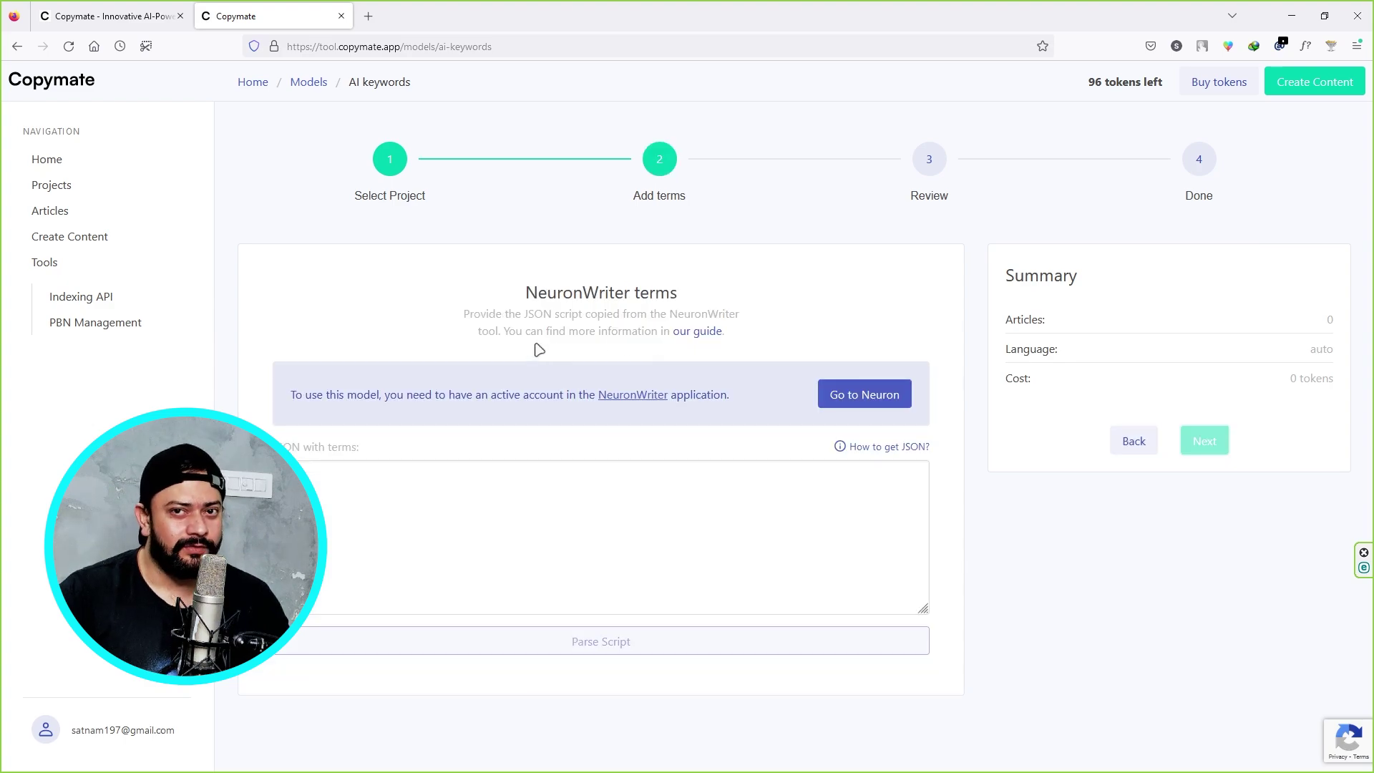
pyautogui.moveTo(528, 292); pyautogui.dragTo(629, 292)
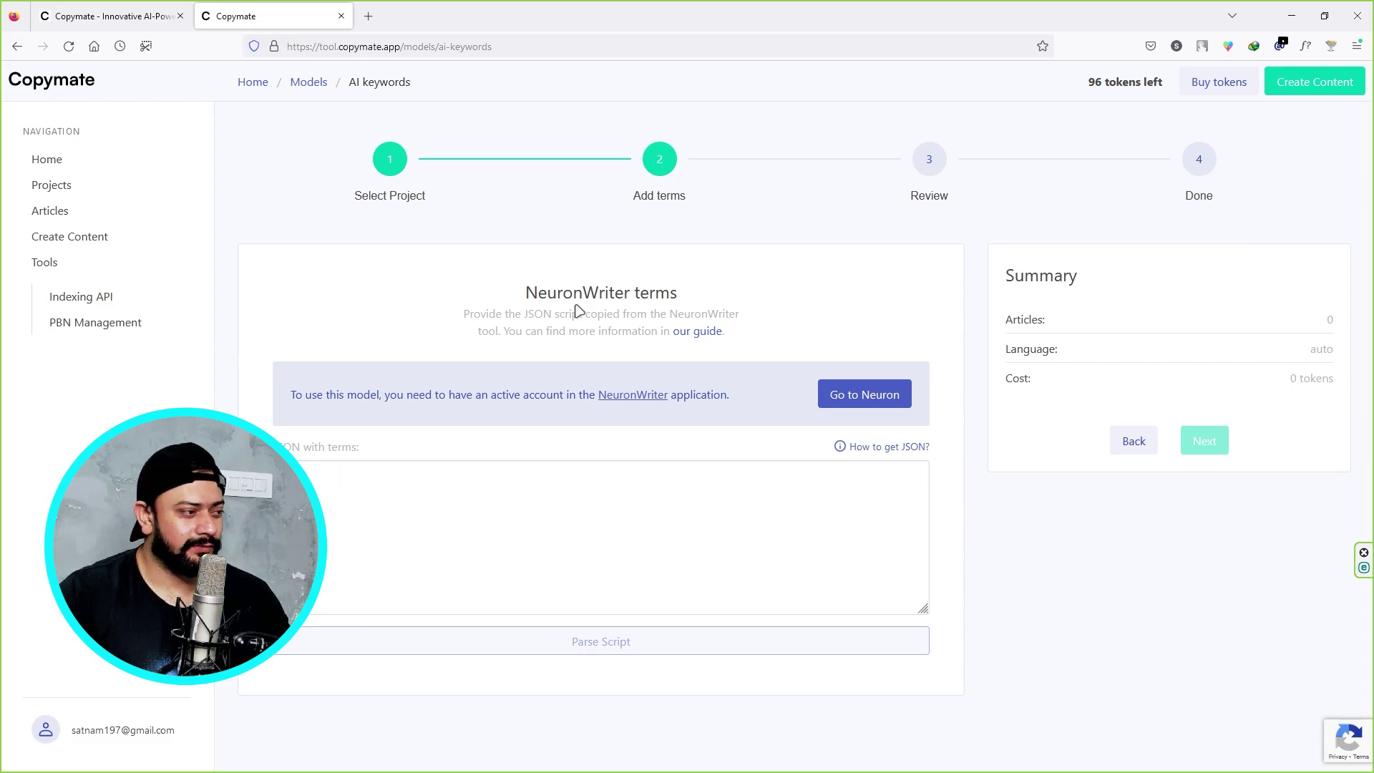
pyautogui.click(866, 401)
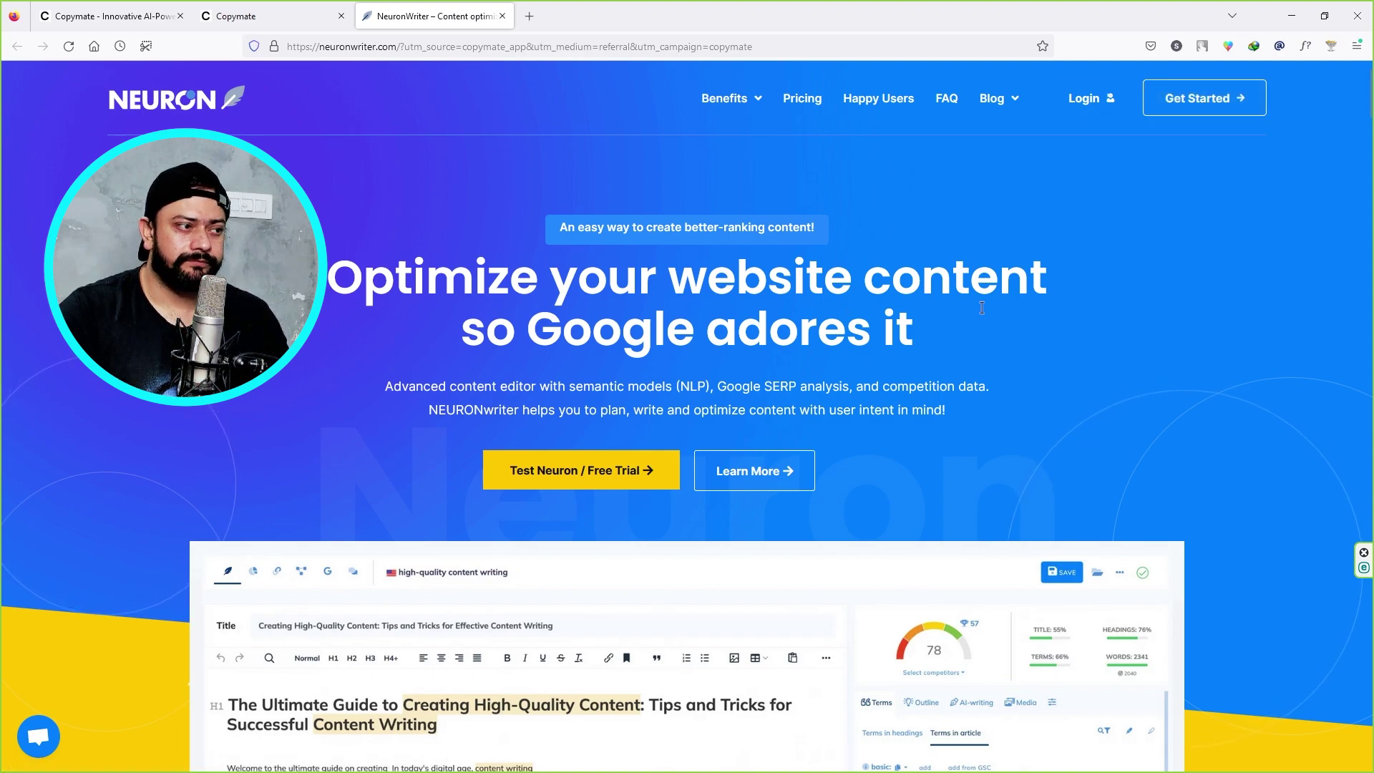
# Log in to NeuronWriter from its homepage using the prefilled sign-in form
pyautogui.click(1099, 106)
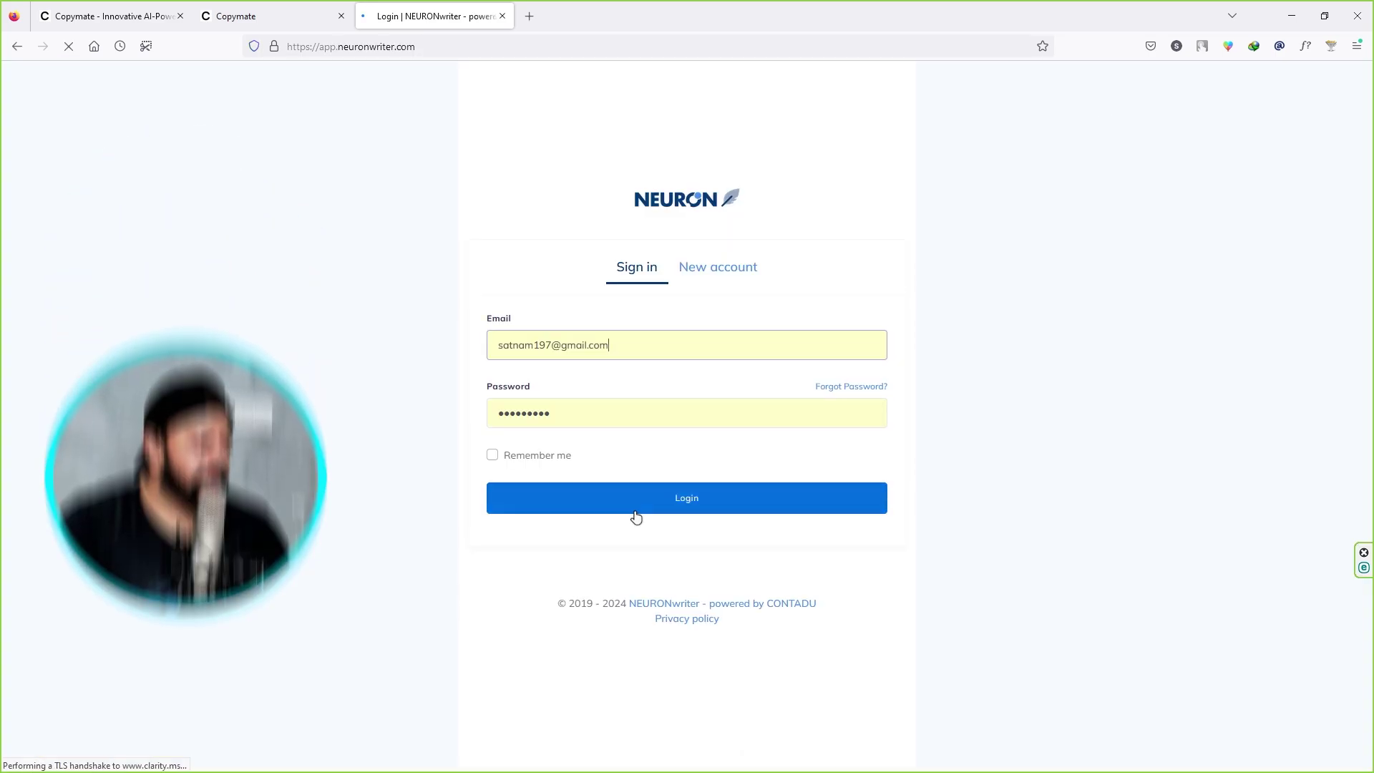
pyautogui.click(687, 504)
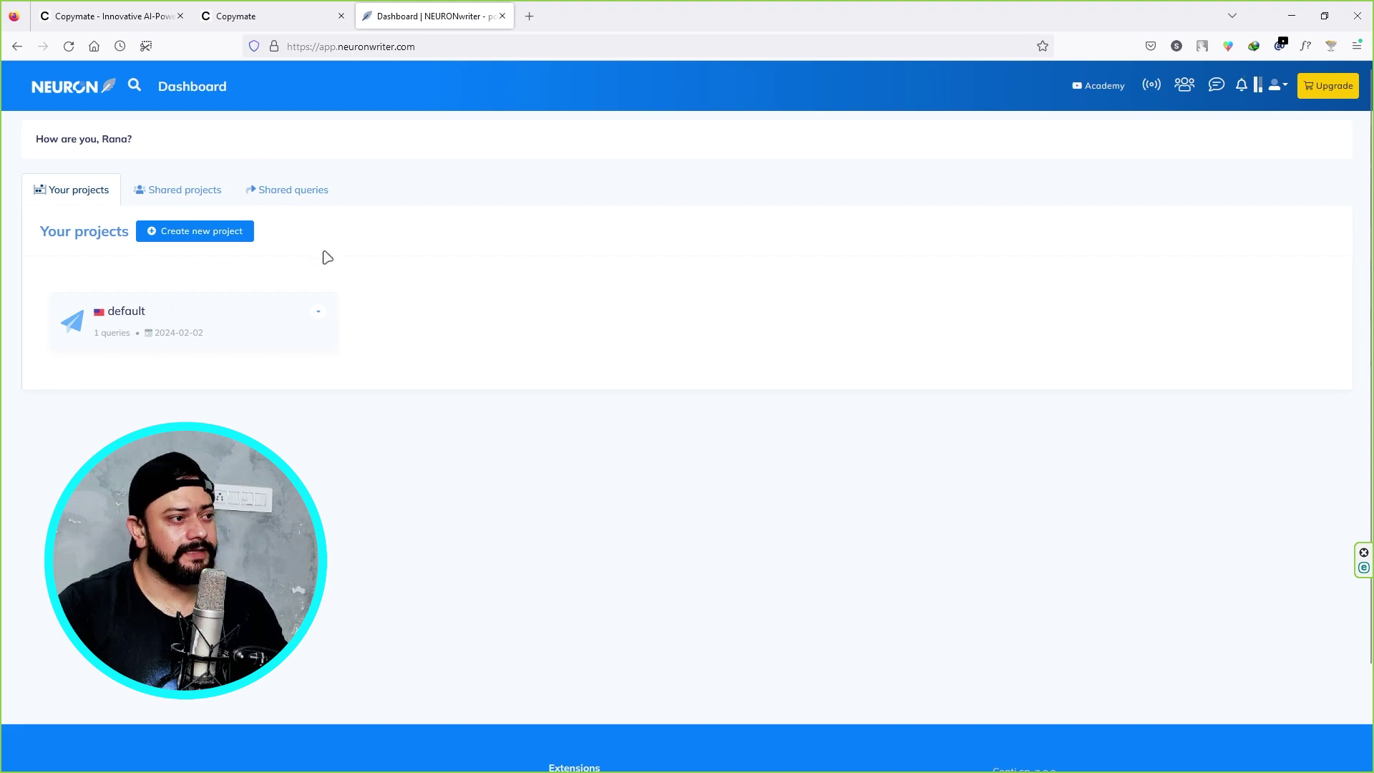
pyautogui.scroll(-3, 823, 297)
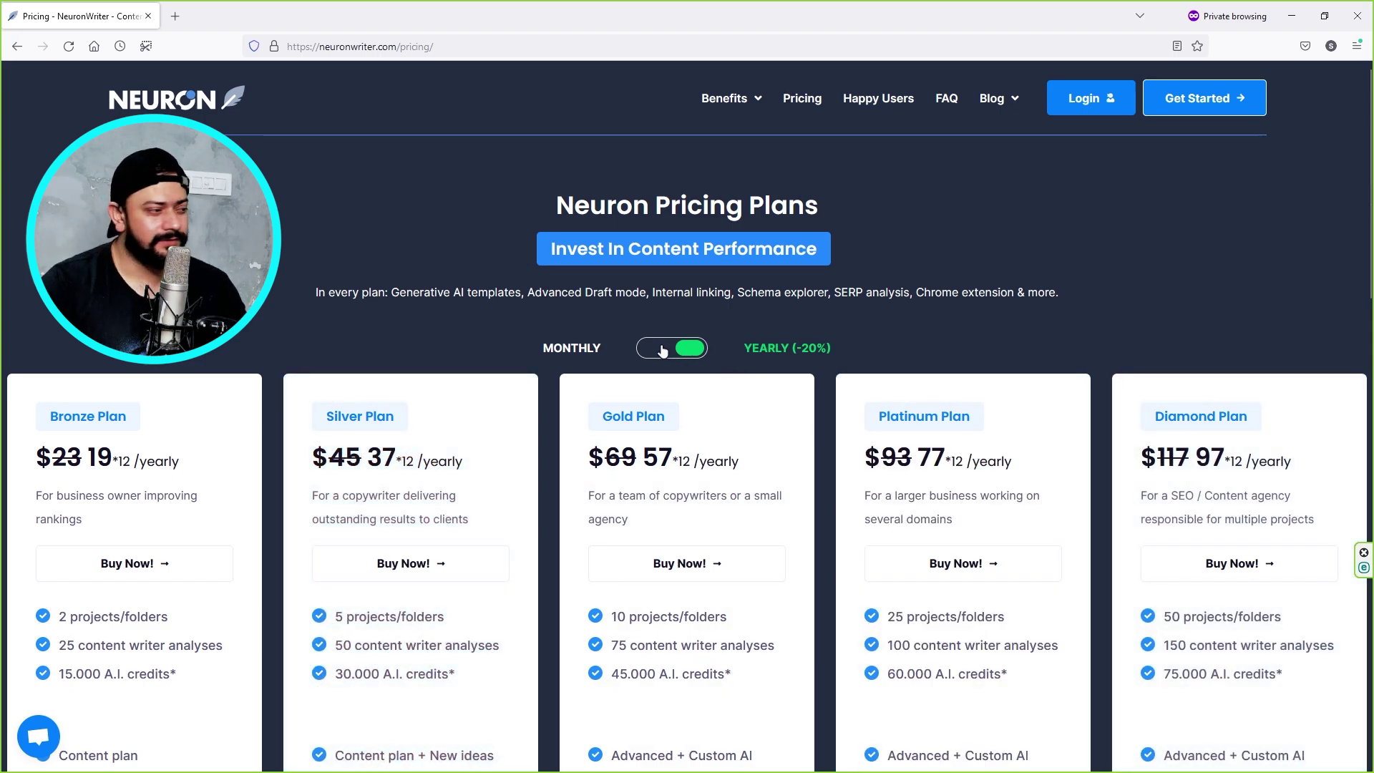
pyautogui.scroll(-7, 657, 350)
pyautogui.scroll(2, 676, 224)
pyautogui.scroll(3, 737, 307)
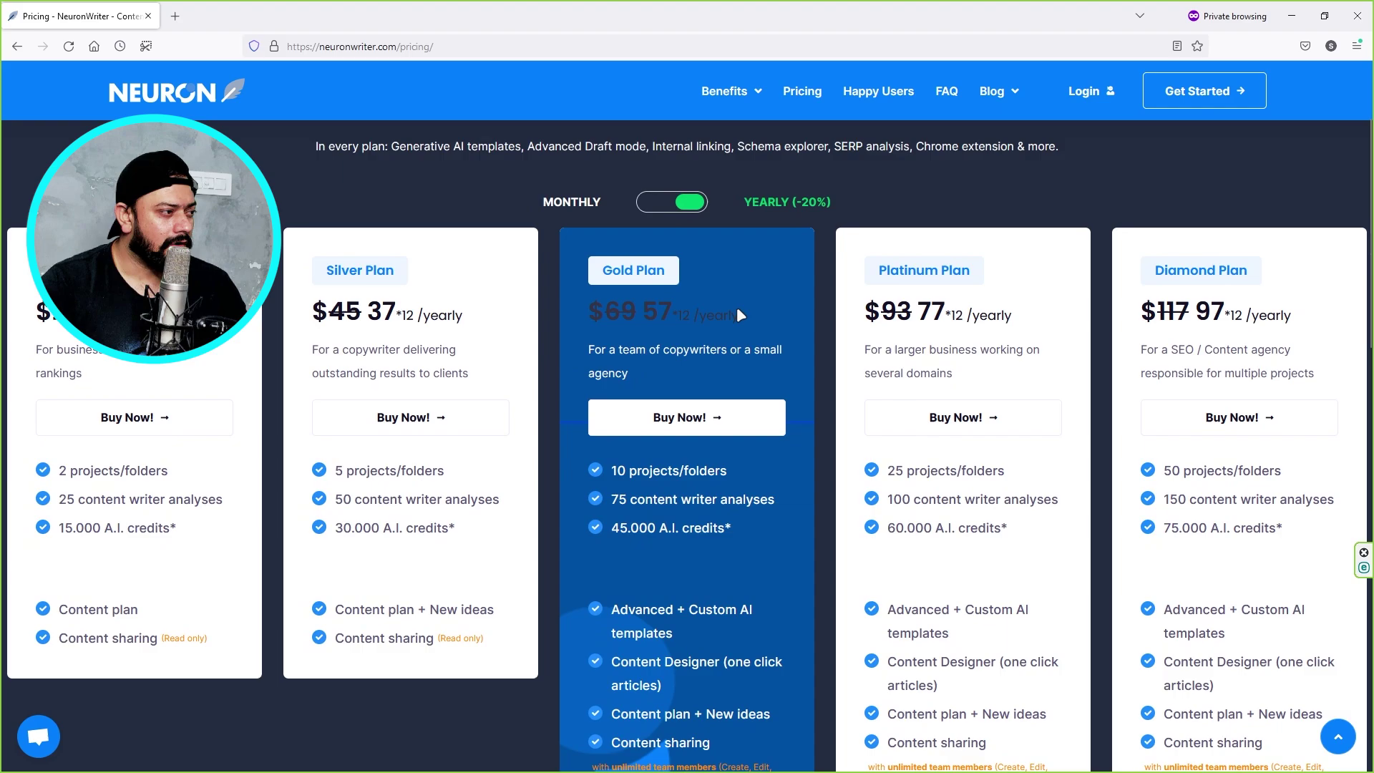
pyautogui.scroll(-2, 737, 306)
pyautogui.scroll(-1, 702, 500)
pyautogui.scroll(3, 703, 501)
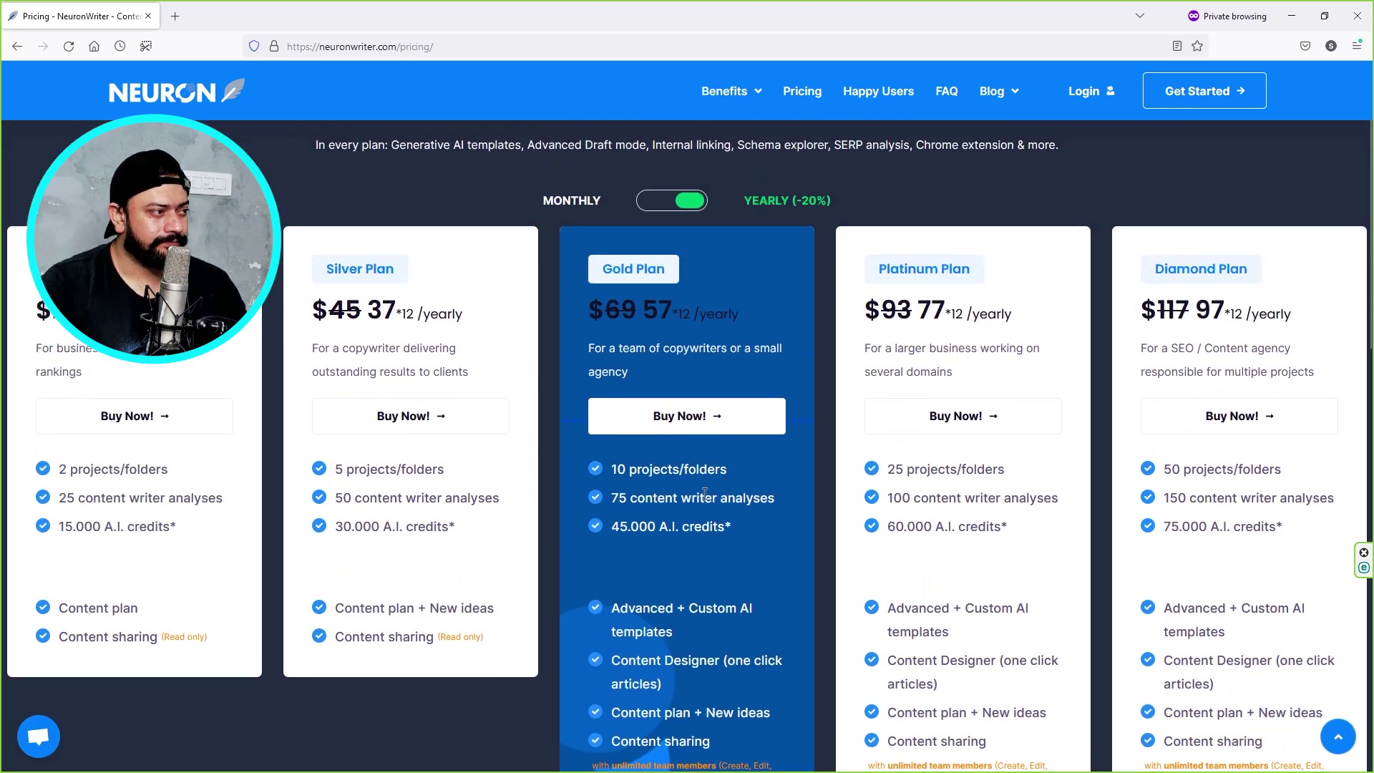
pyautogui.scroll(-2, 645, 322)
pyautogui.scroll(-4, 654, 416)
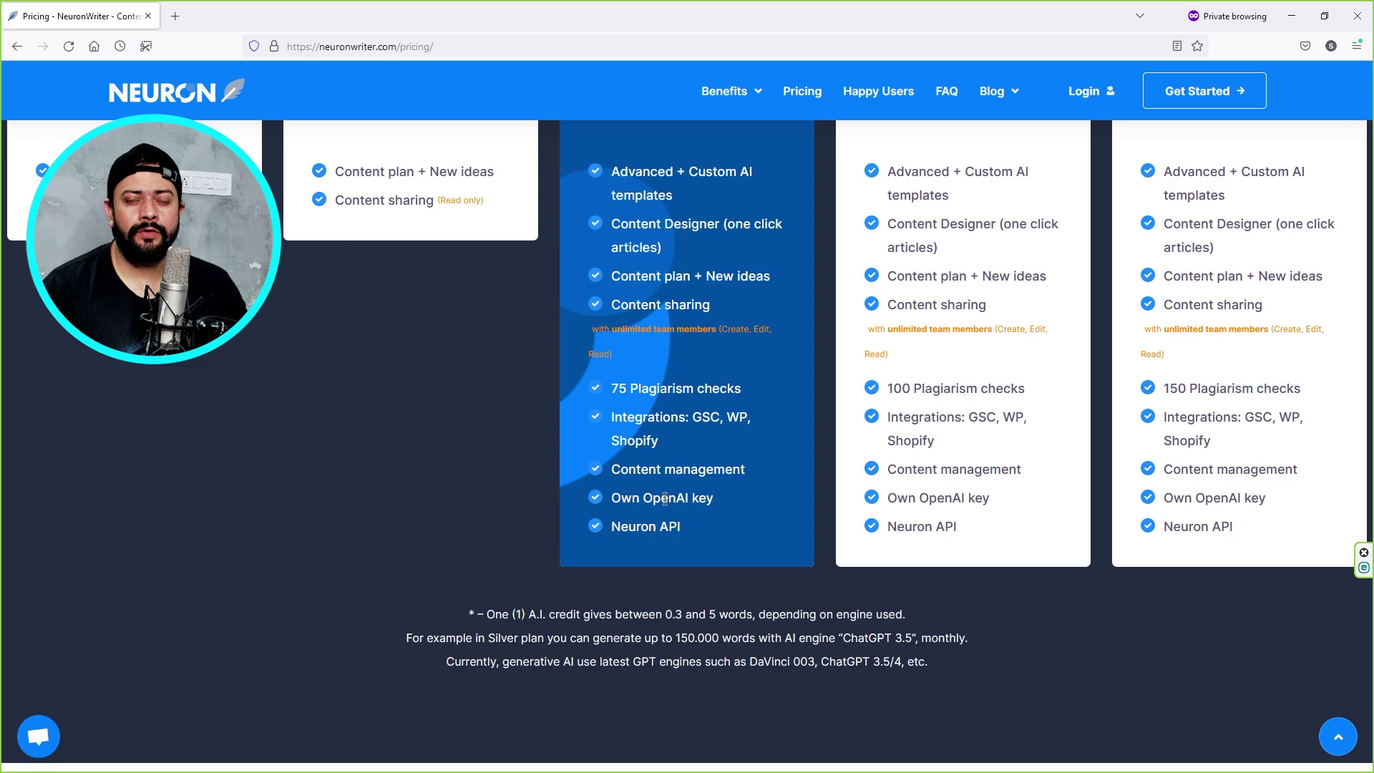
pyautogui.scroll(3, 665, 499)
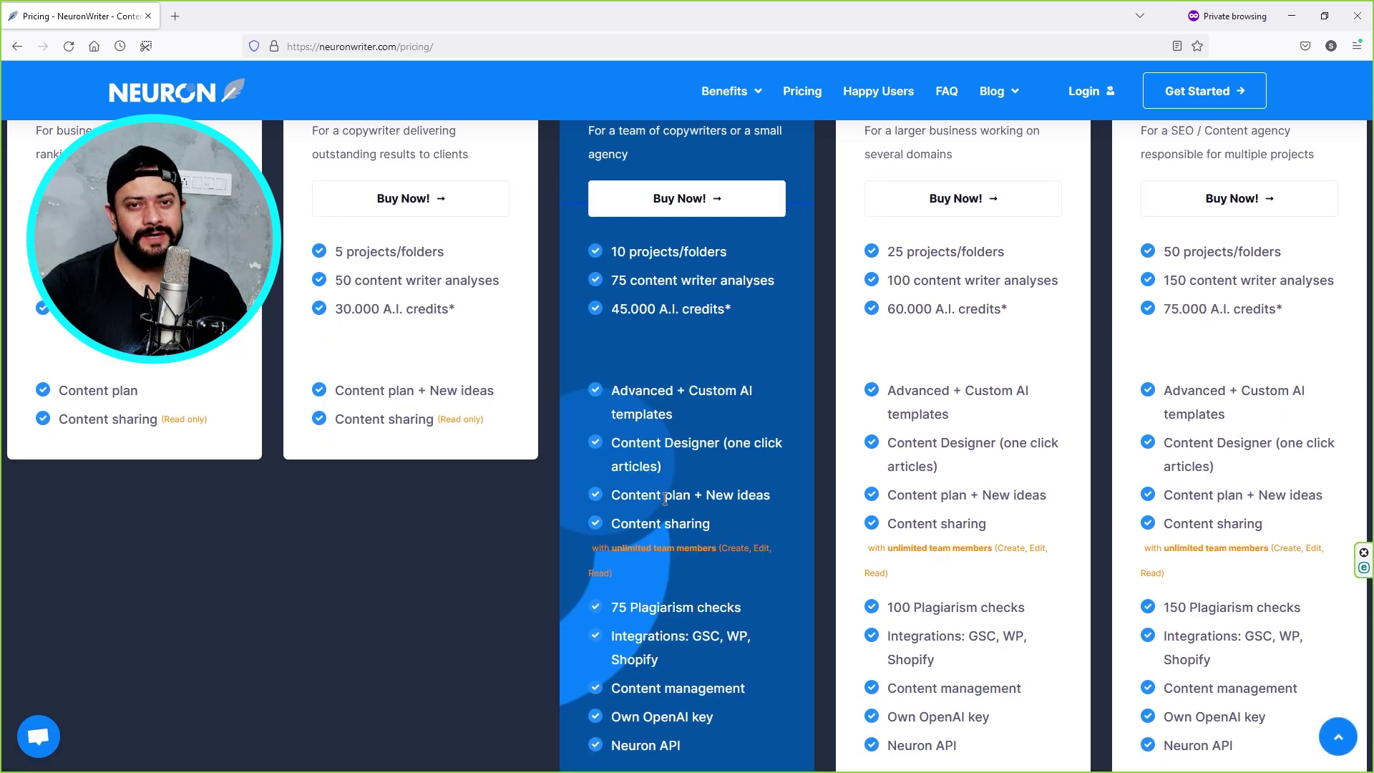
pyautogui.scroll(-1, 929, 565)
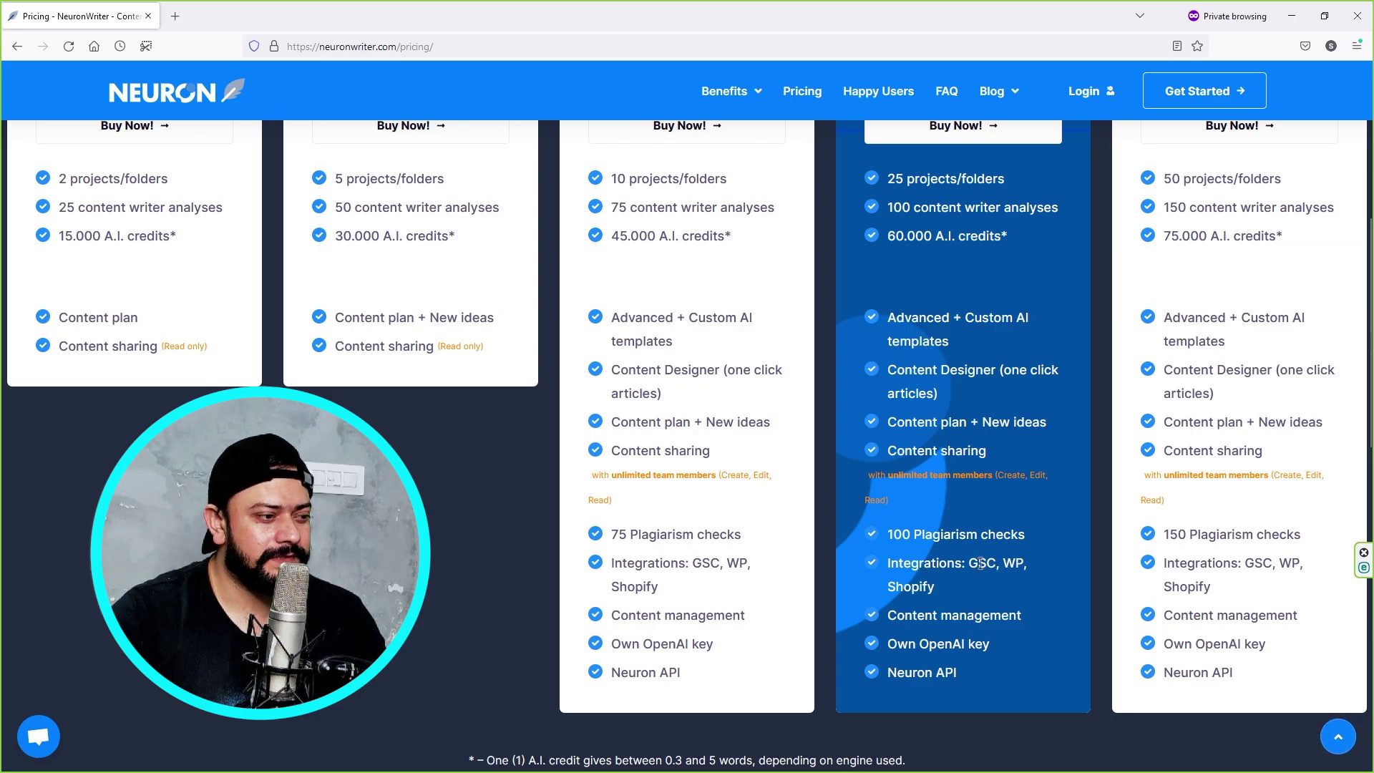
pyautogui.scroll(5, 669, 387)
pyautogui.doubleClick(658, 385)
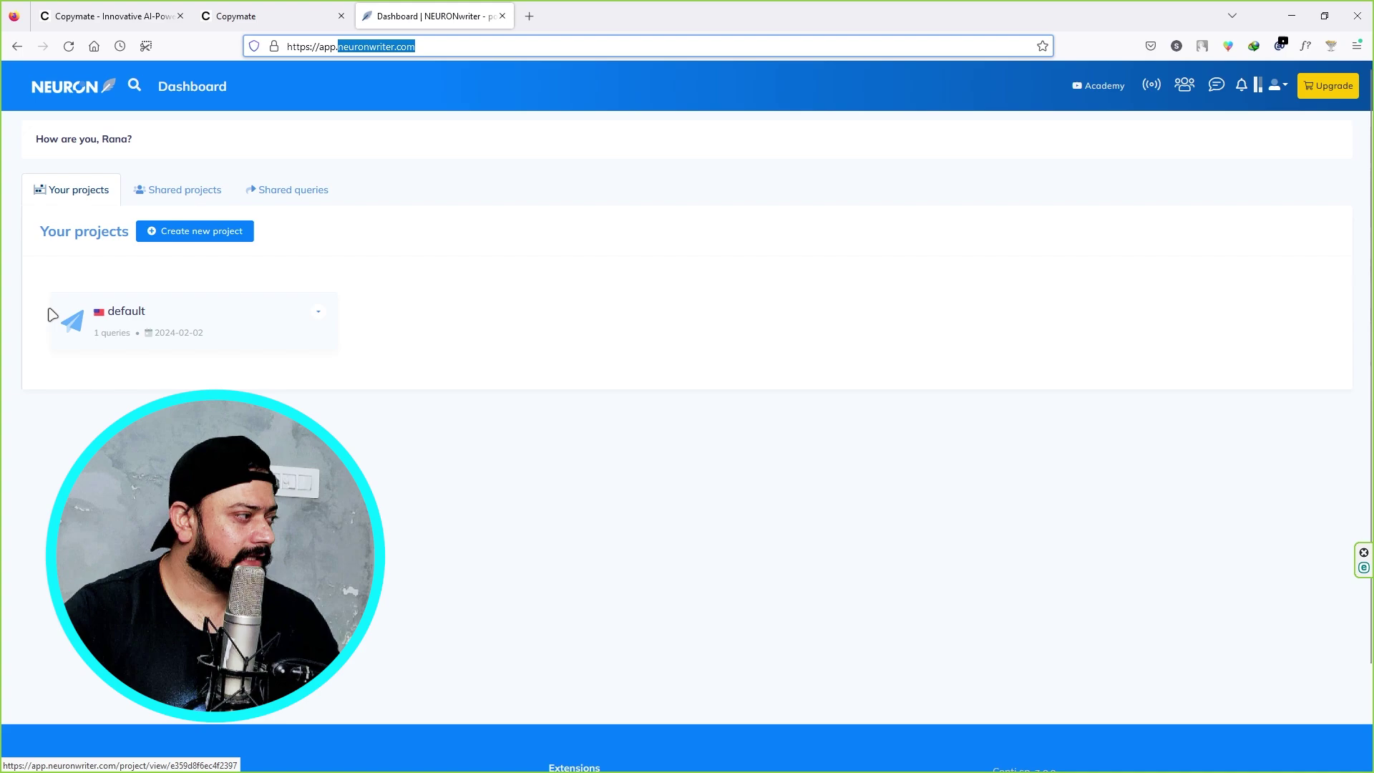
# Enter the default project and bring up a blank New query form
pyautogui.click(128, 318)
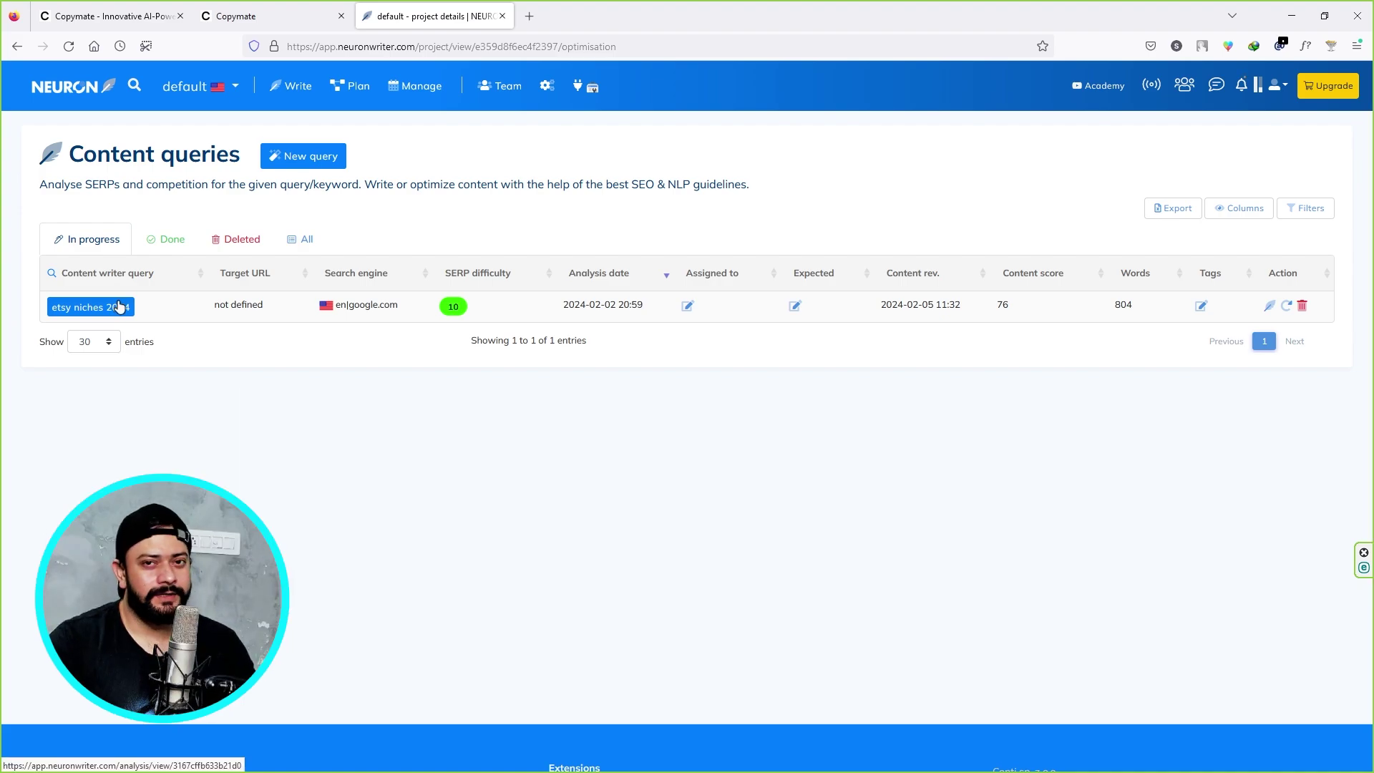
pyautogui.click(319, 159)
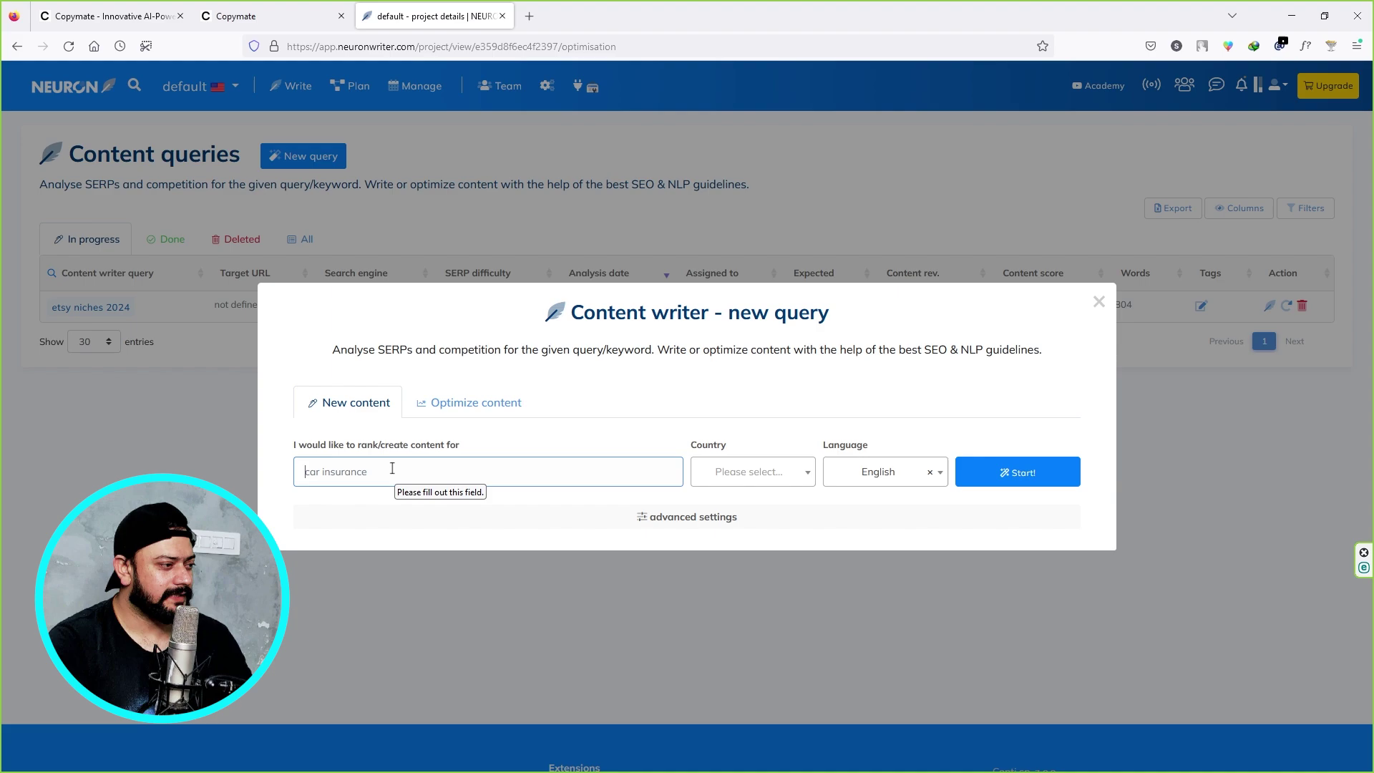
# Enter the keyword 'Top 5 Etsy niche in 2024' with country United States and language English
pyautogui.write('Top 5 Etsy niche in 2024')
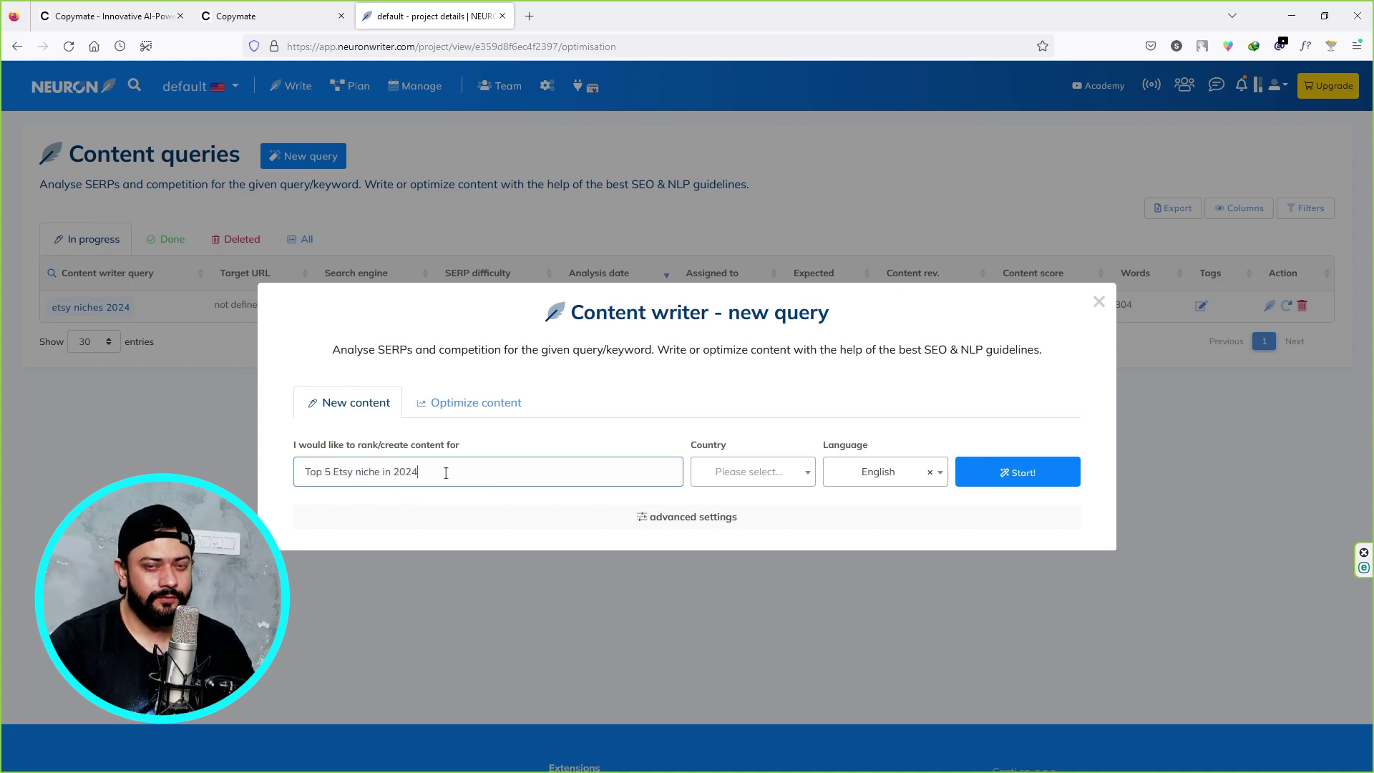
pyautogui.click(753, 478)
pyautogui.write('u')
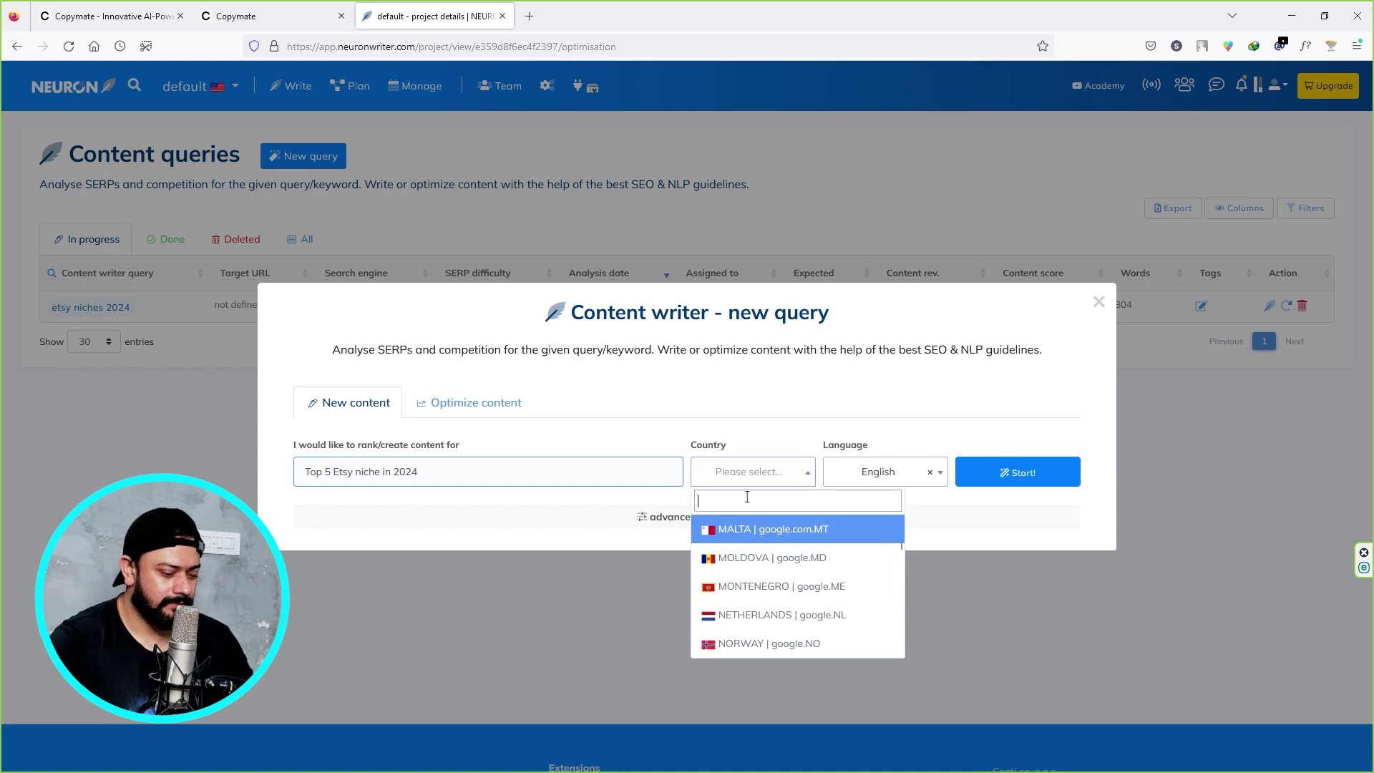
pyautogui.write('nit')
pyautogui.click(794, 615)
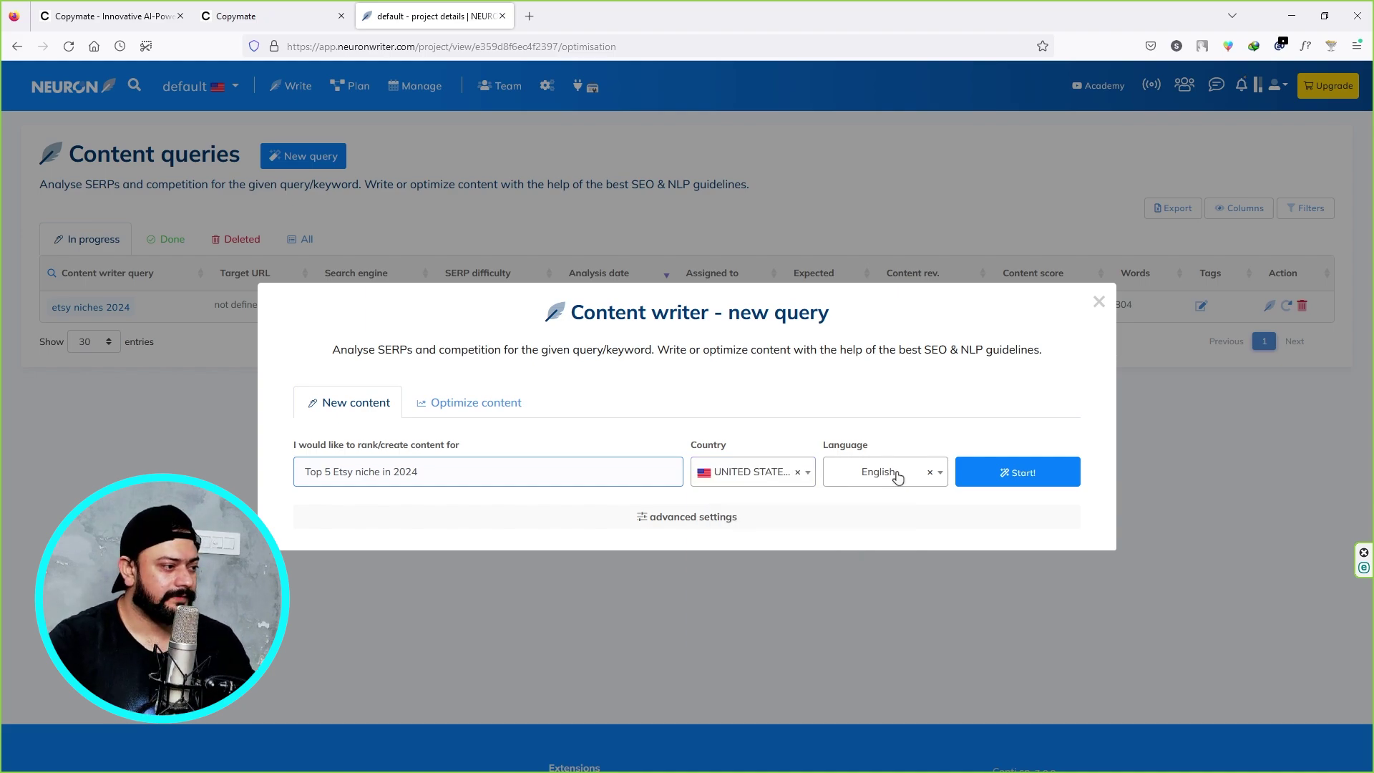
pyautogui.click(887, 474)
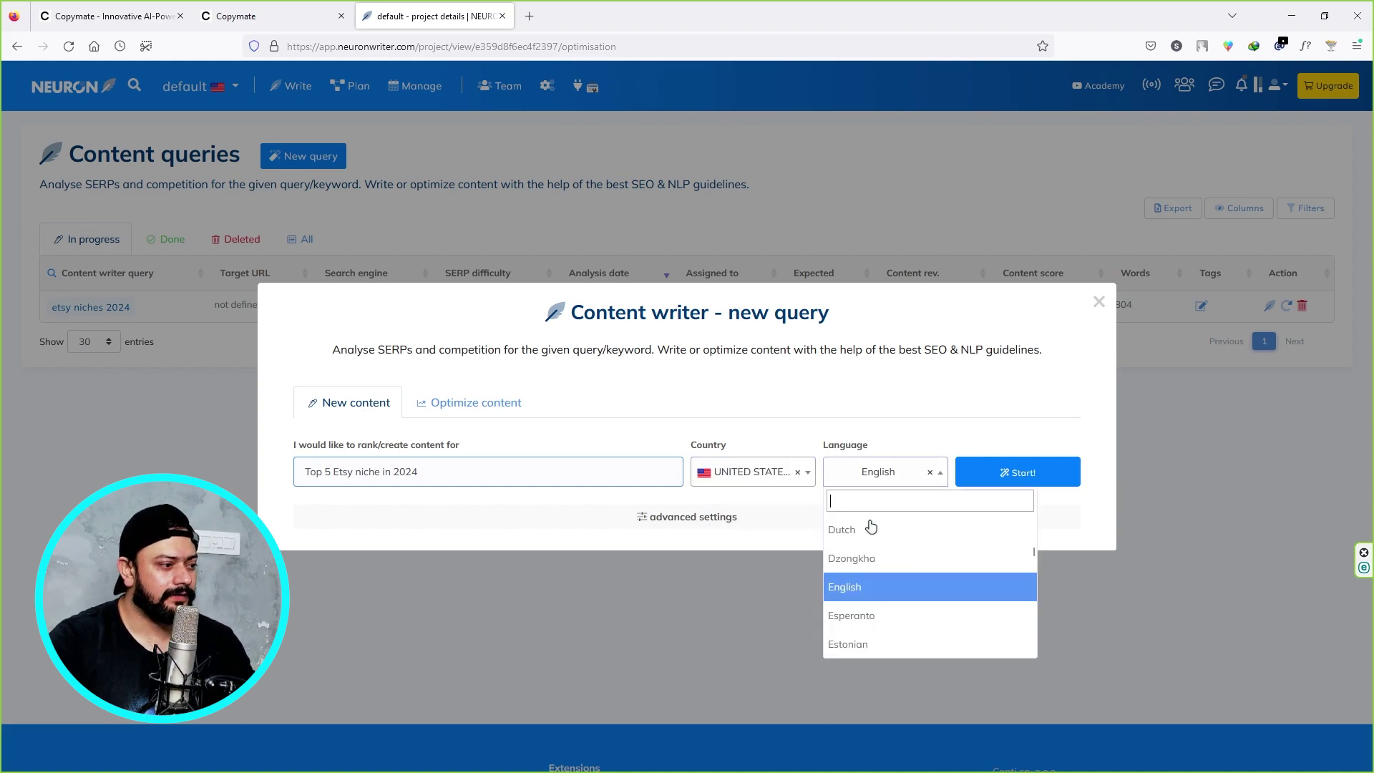
pyautogui.click(878, 586)
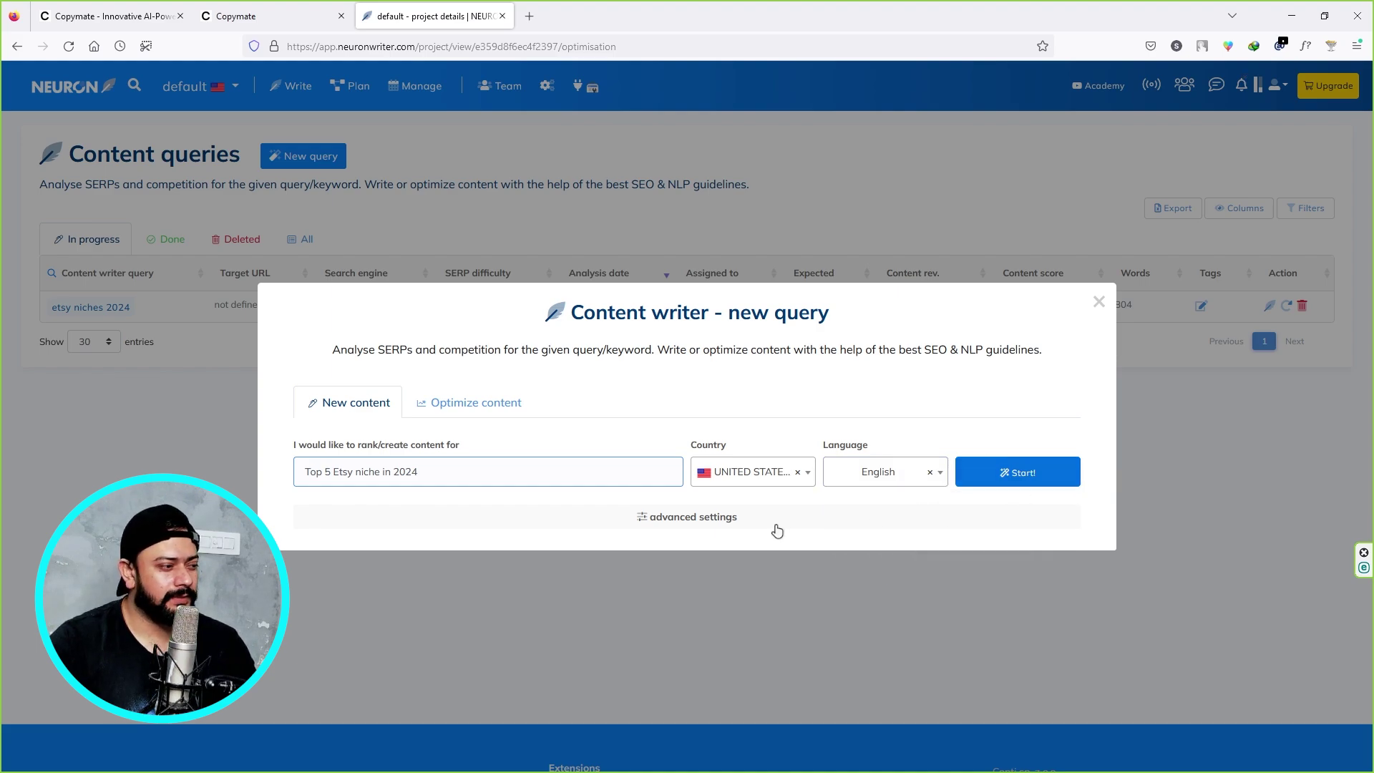
# Review the advanced settings, leaving them empty, and start the query's analysis
pyautogui.click(714, 521)
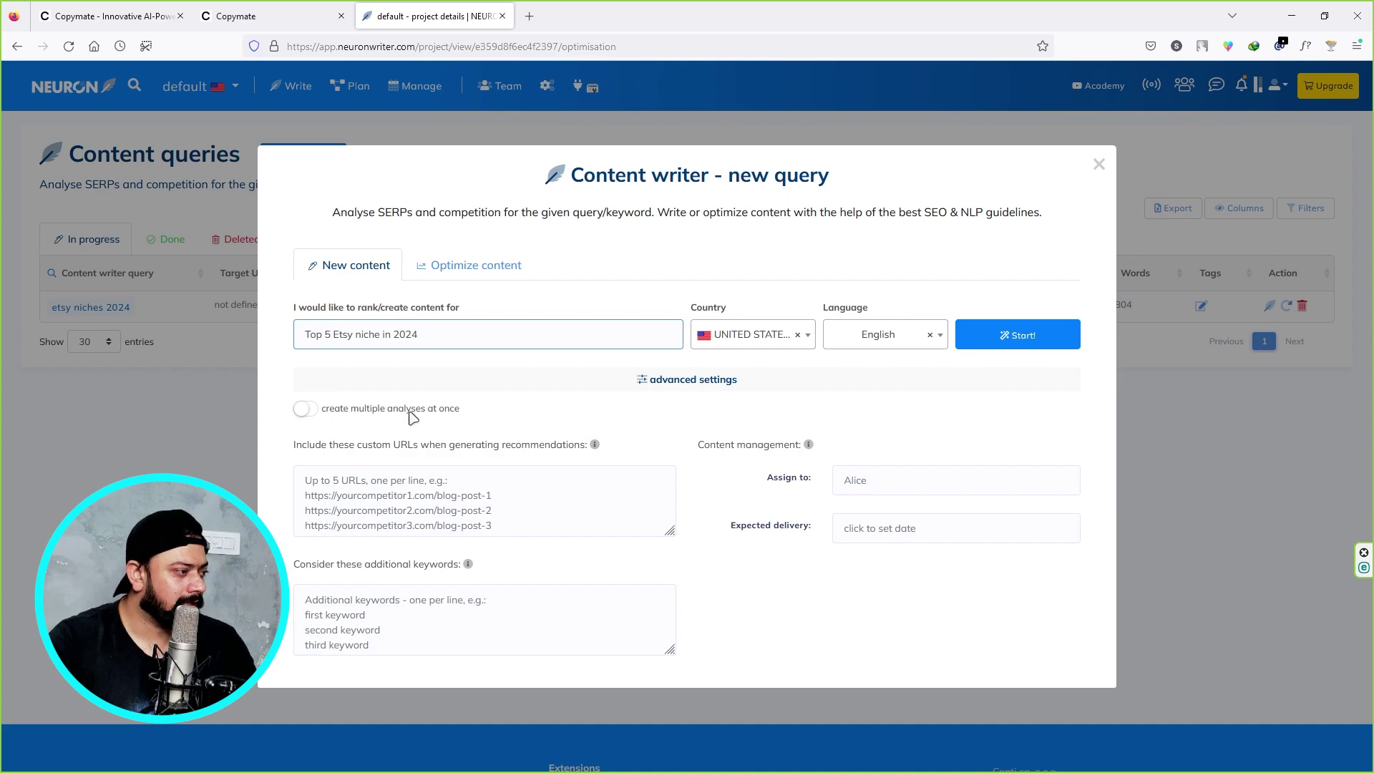
pyautogui.click(368, 483)
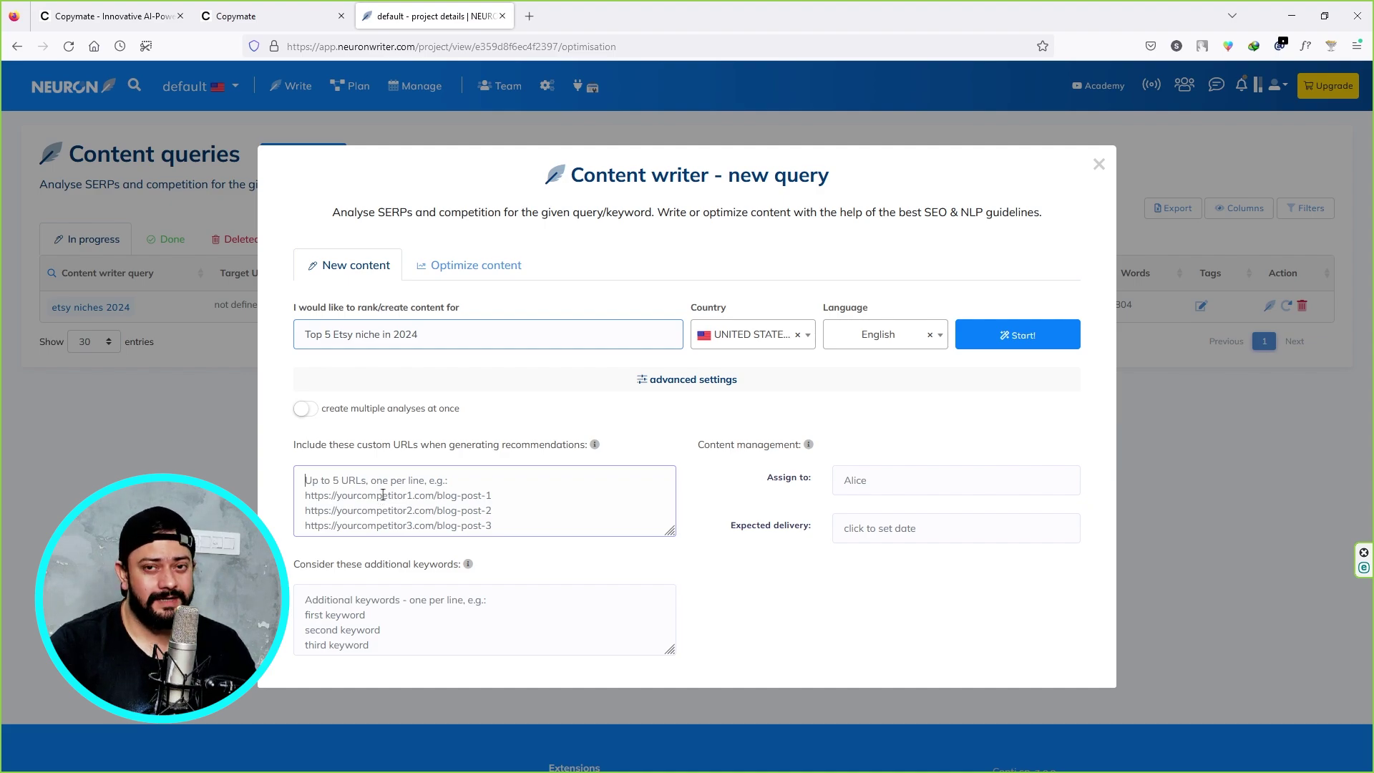
pyautogui.click(377, 640)
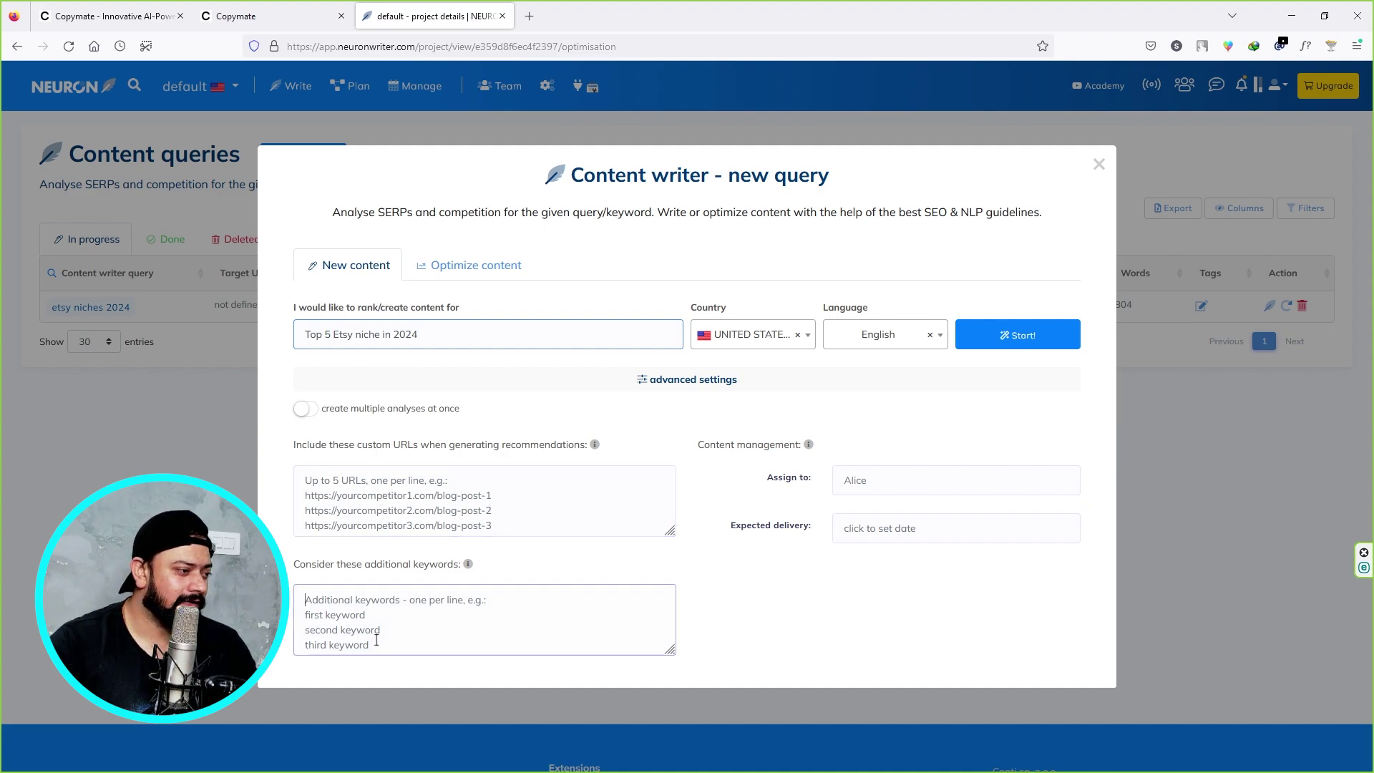
pyautogui.click(864, 480)
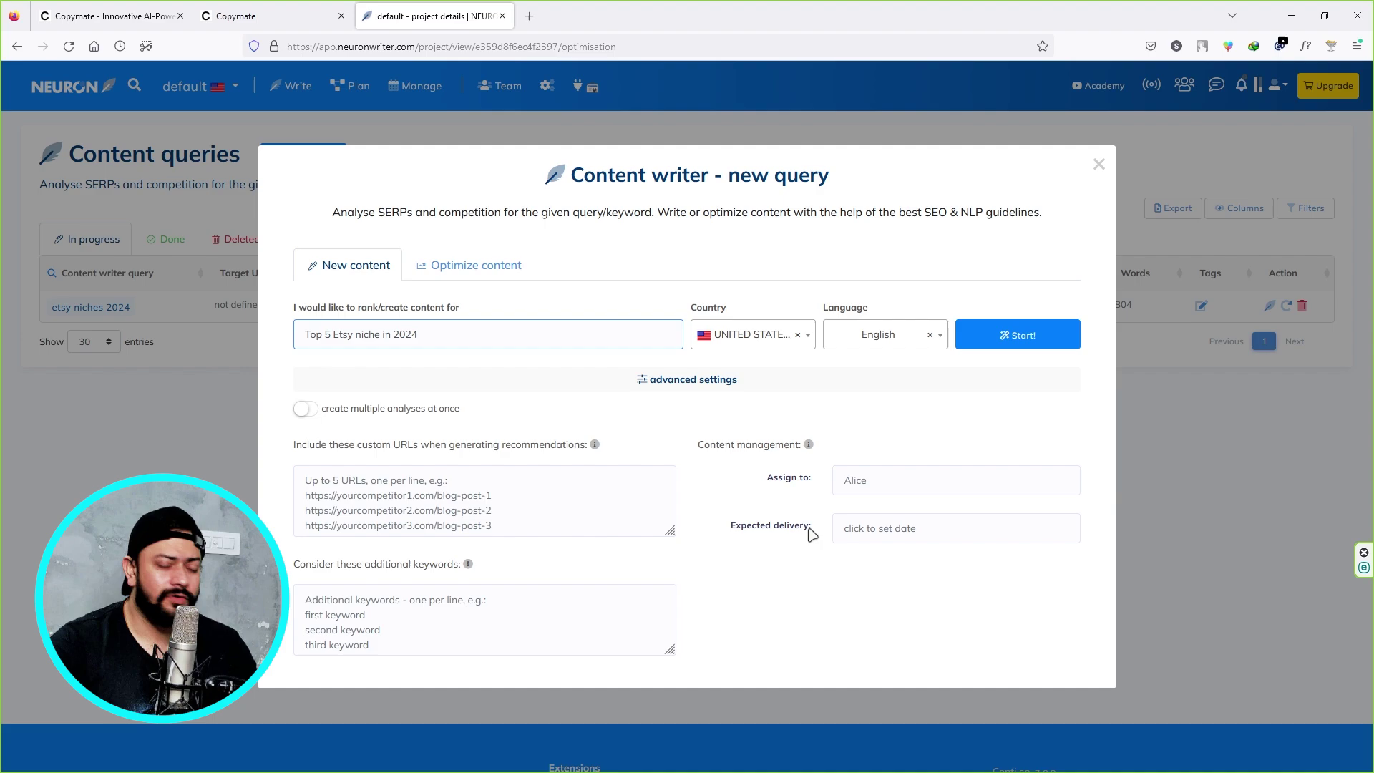
pyautogui.click(869, 529)
pyautogui.click(874, 605)
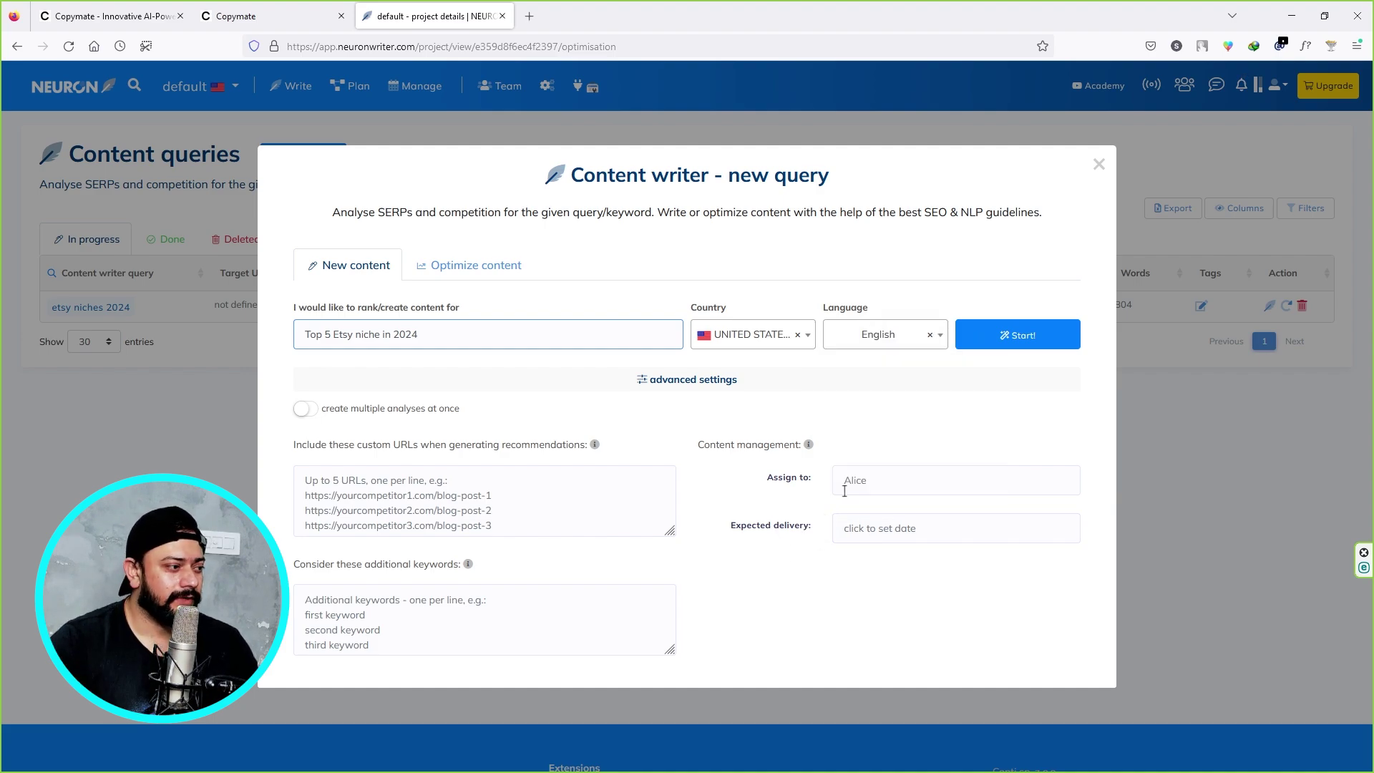
pyautogui.click(1033, 342)
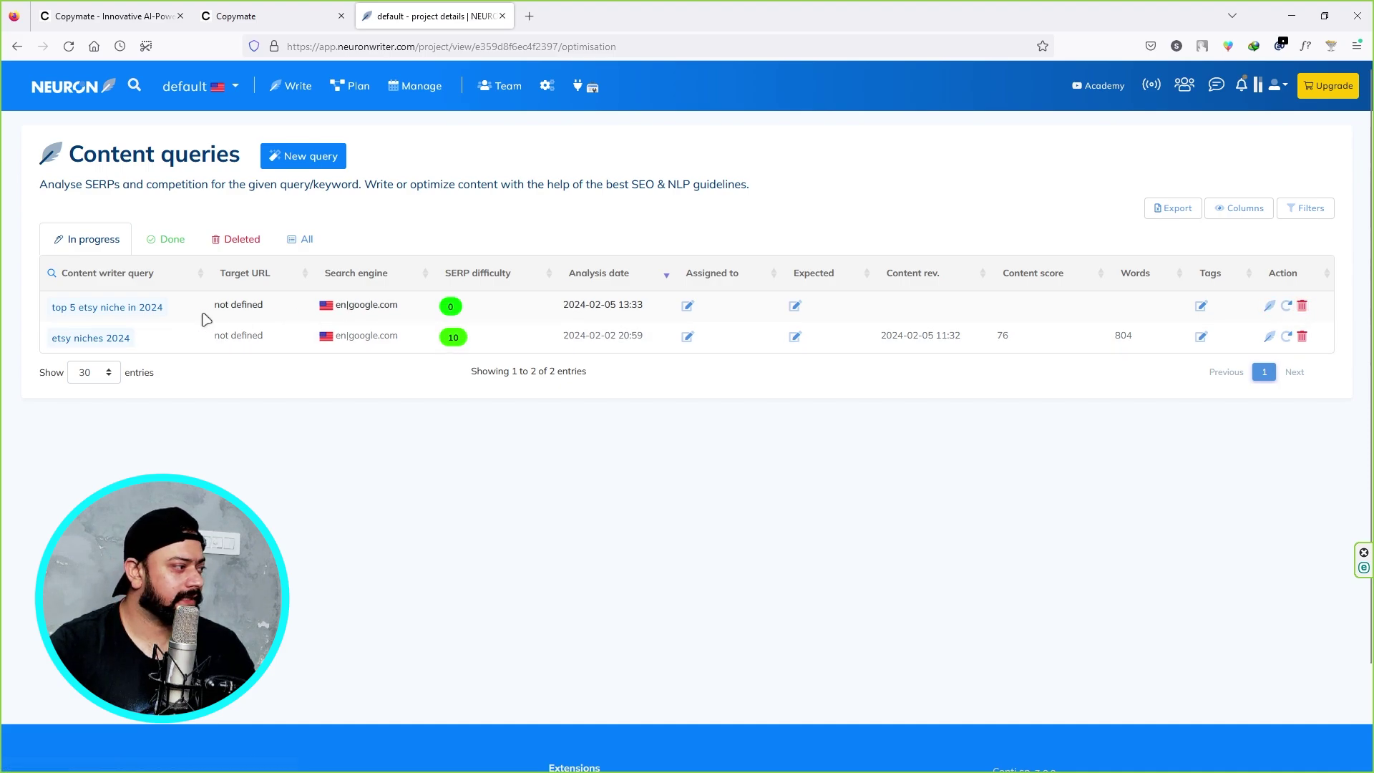
# In the Etsy niche analysis, add rank-14 'HUGE 2024 Digital Products NICHES' to the top-ten competitors
pyautogui.click(118, 309)
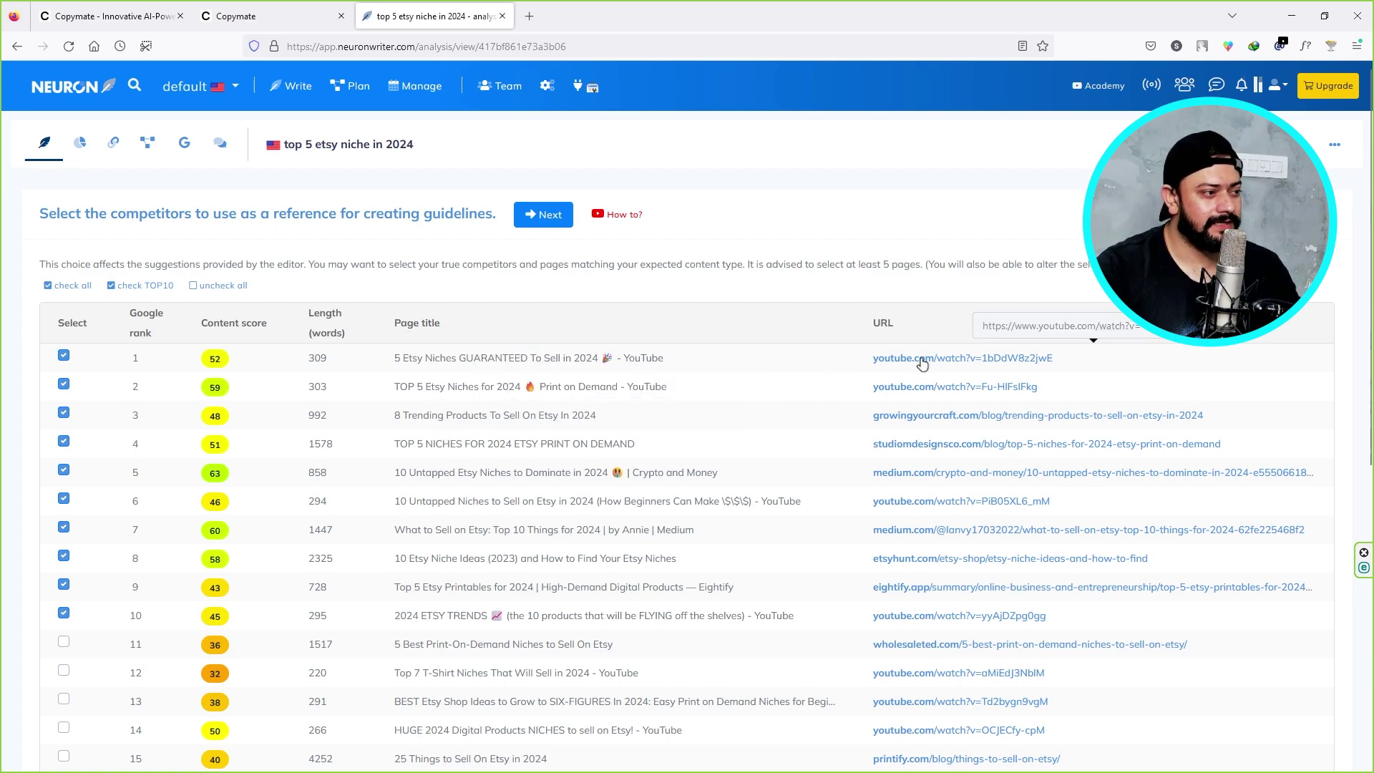
pyautogui.scroll(-2, 201, 322)
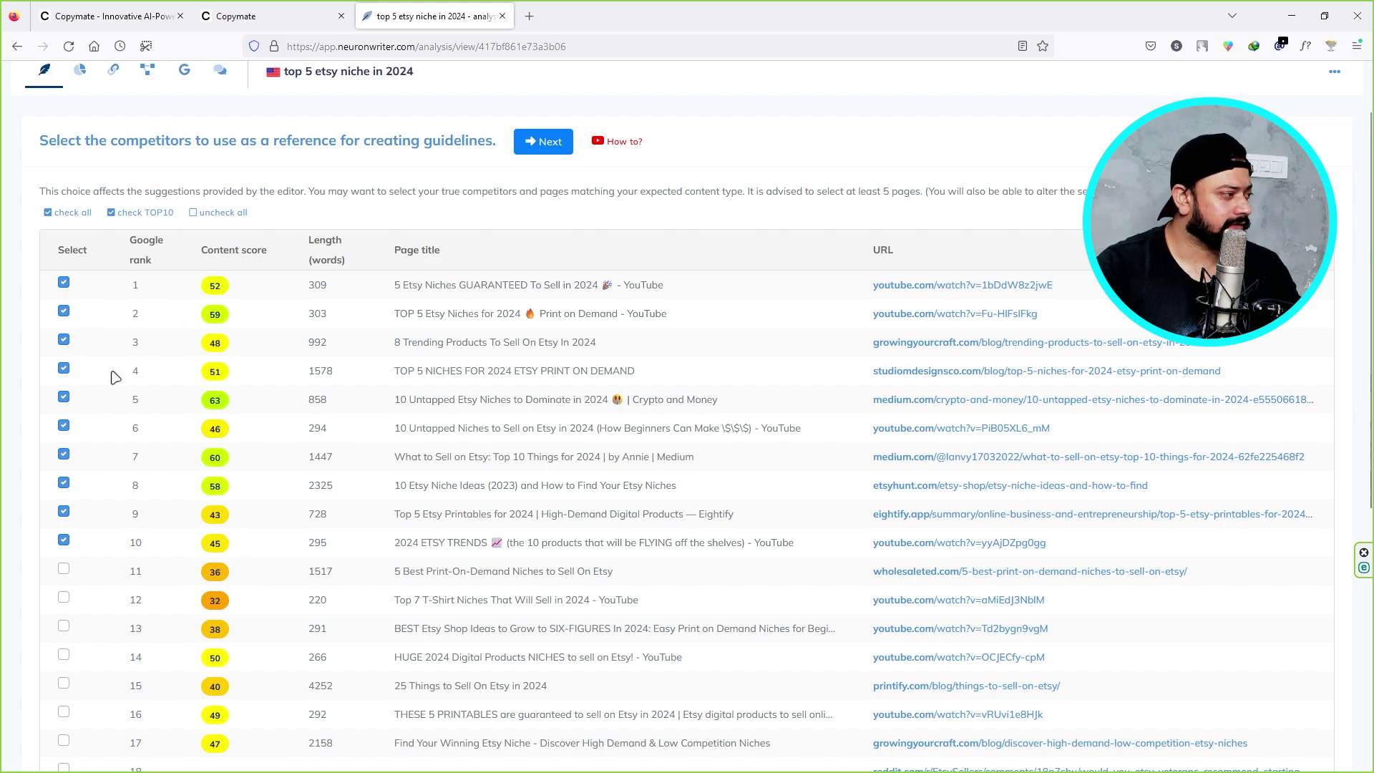
pyautogui.scroll(-6, 201, 456)
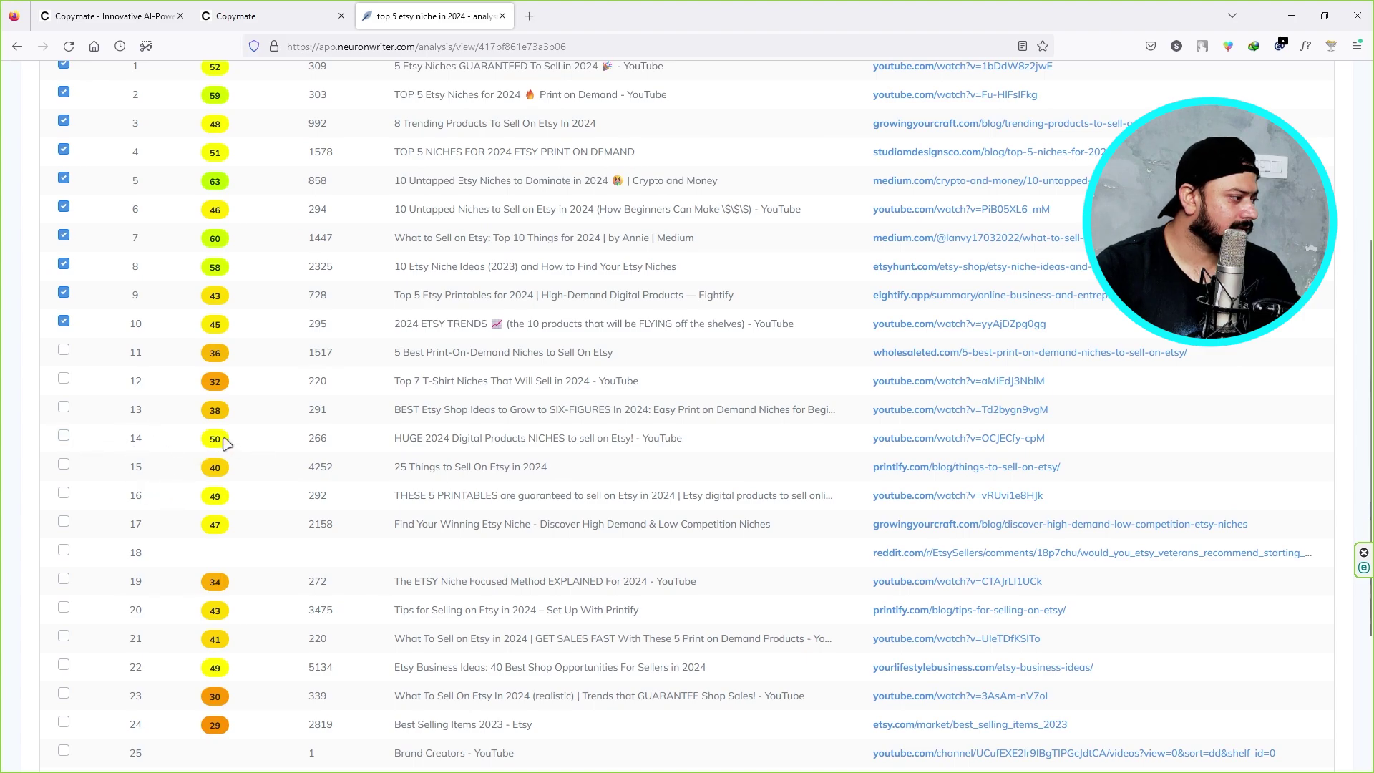
pyautogui.click(63, 437)
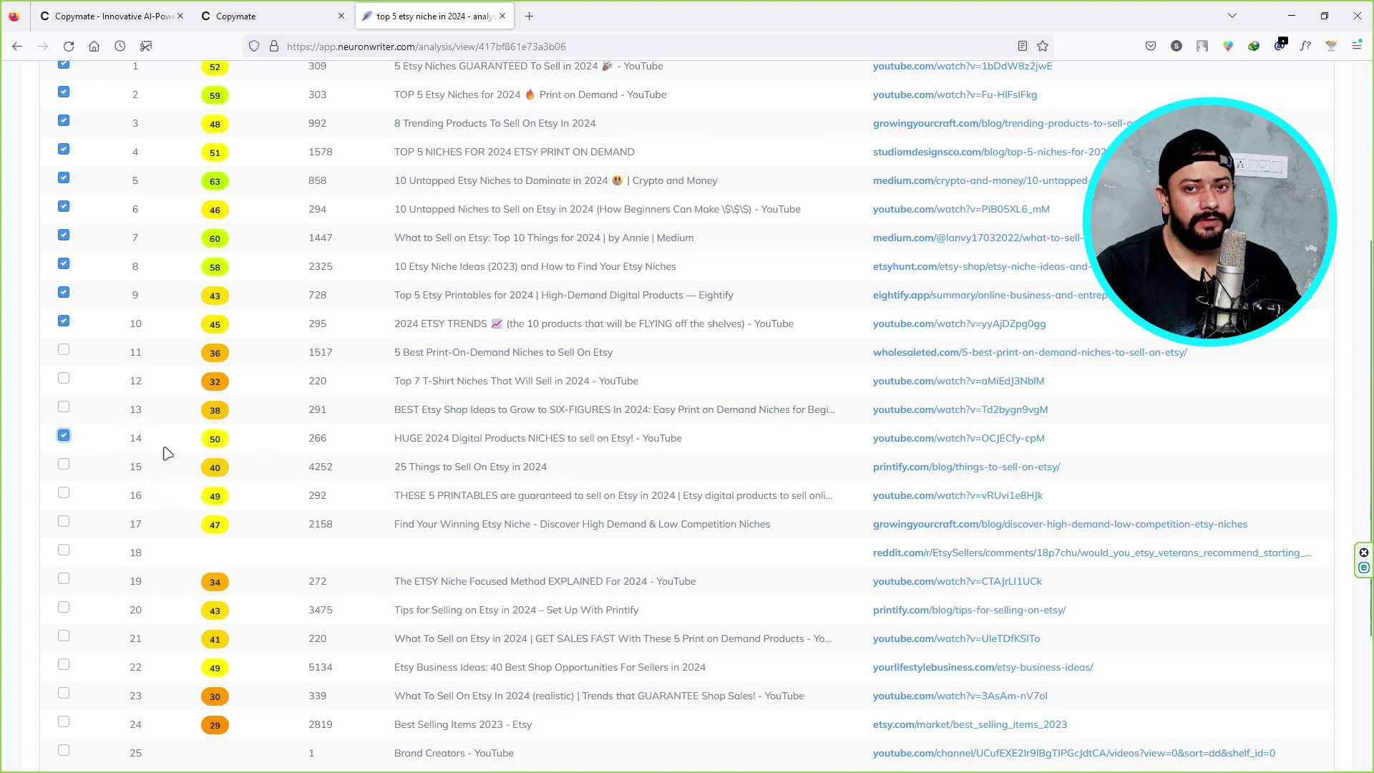
pyautogui.scroll(5, 274, 463)
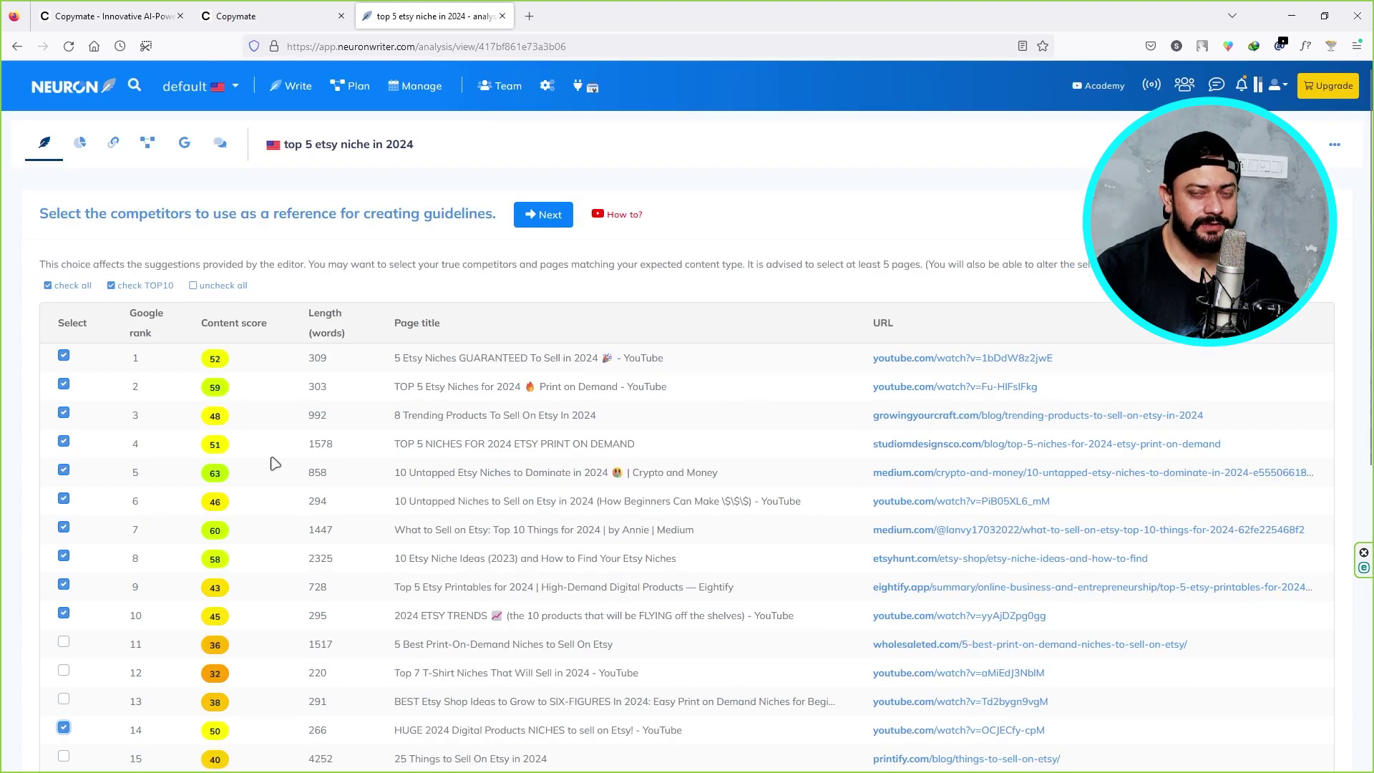
# Confirm the competitors to reach the editor, then copy all visible terms in JSON format
pyautogui.click(548, 214)
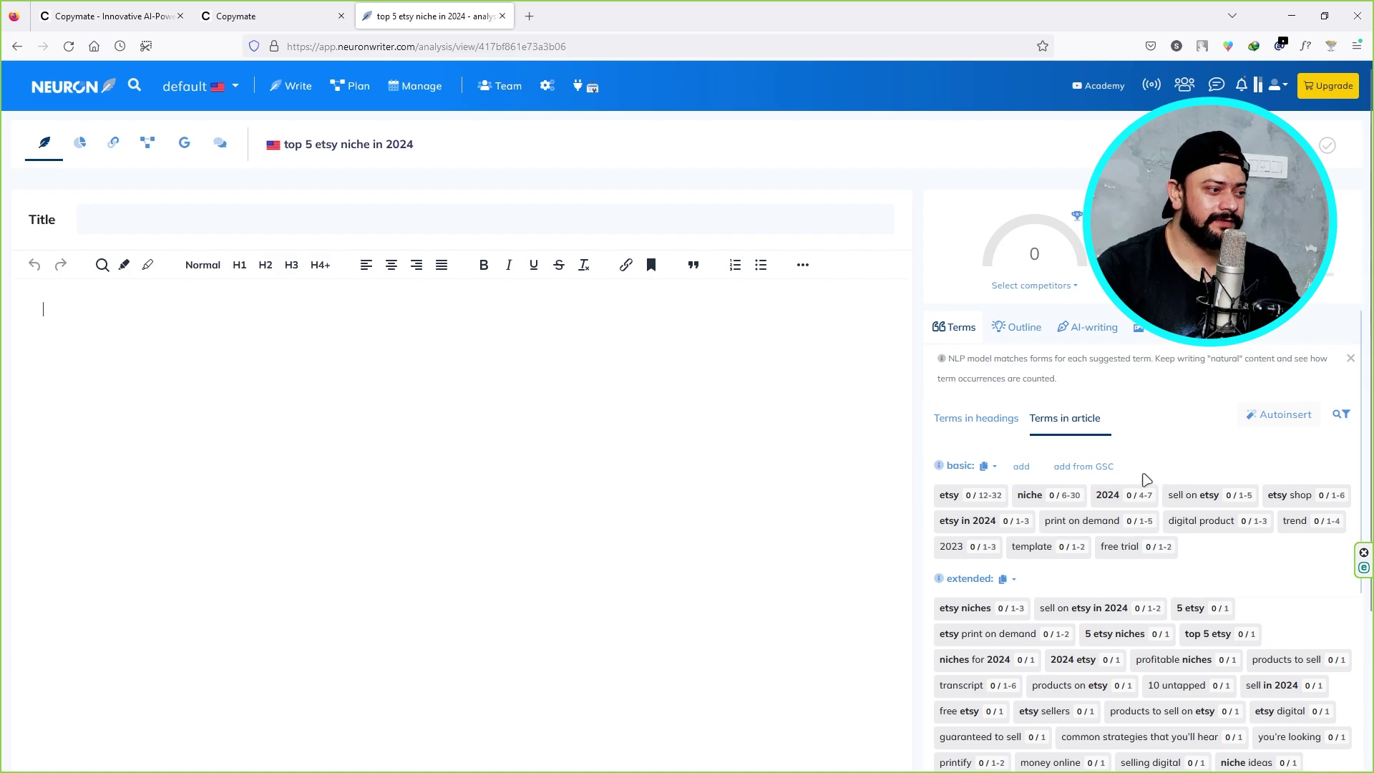
pyautogui.scroll(-2, 1140, 479)
pyautogui.scroll(-5, 1143, 494)
pyautogui.scroll(-1, 1141, 509)
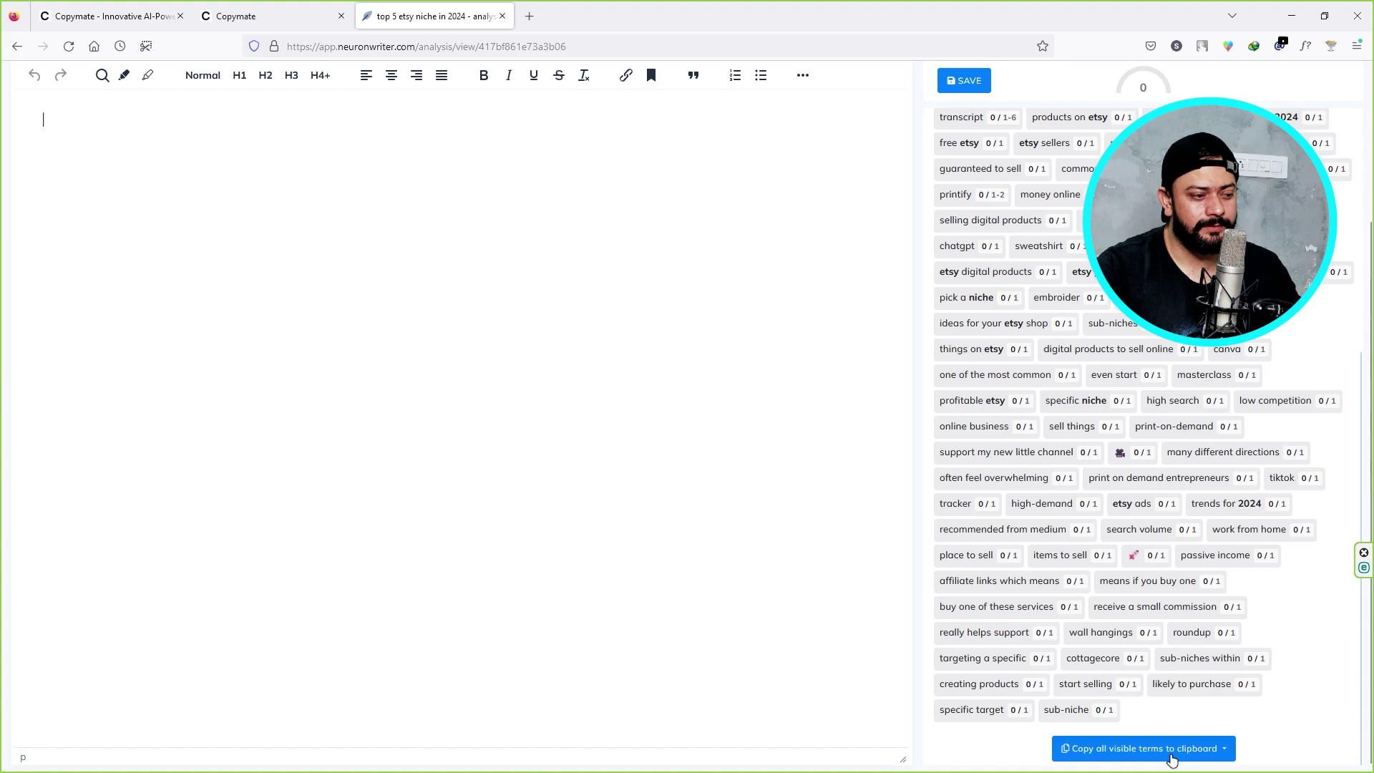
pyautogui.click(1211, 755)
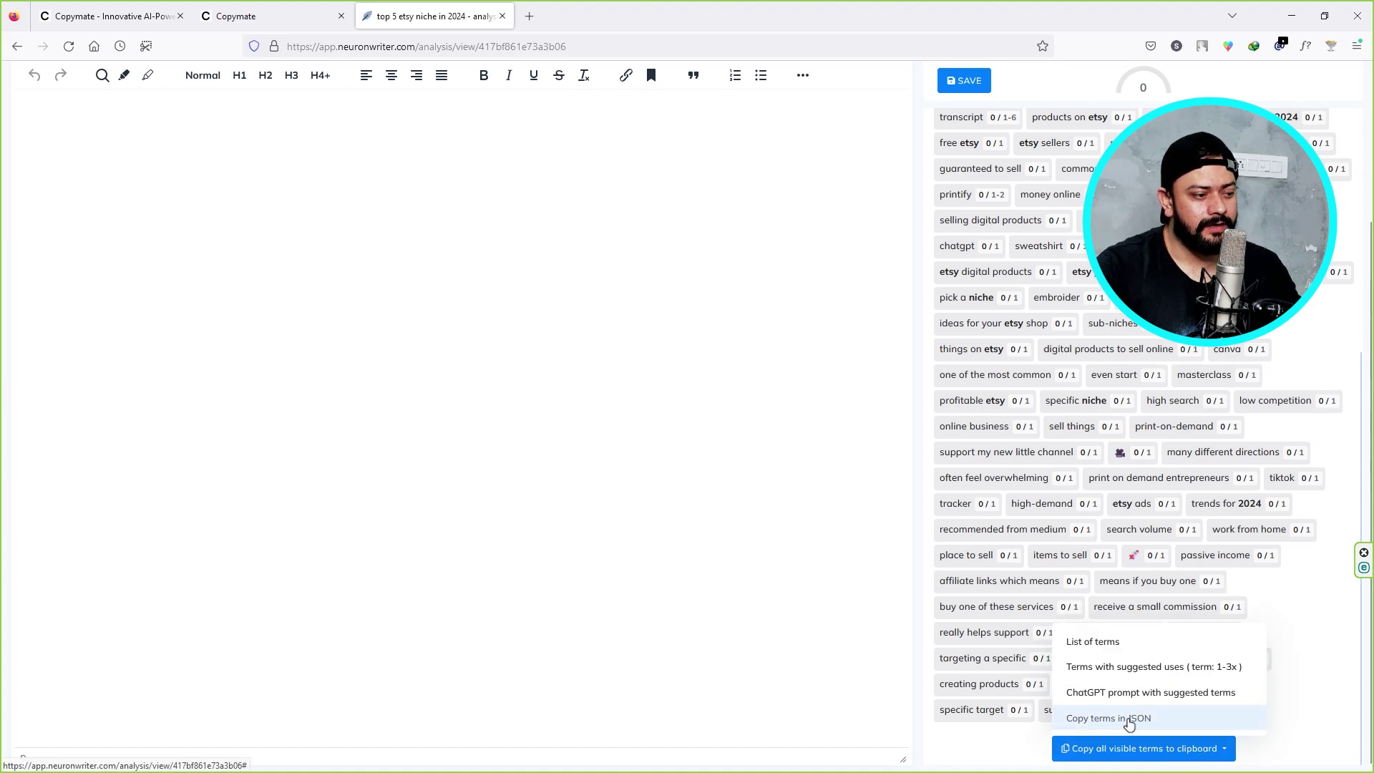
pyautogui.click(1161, 726)
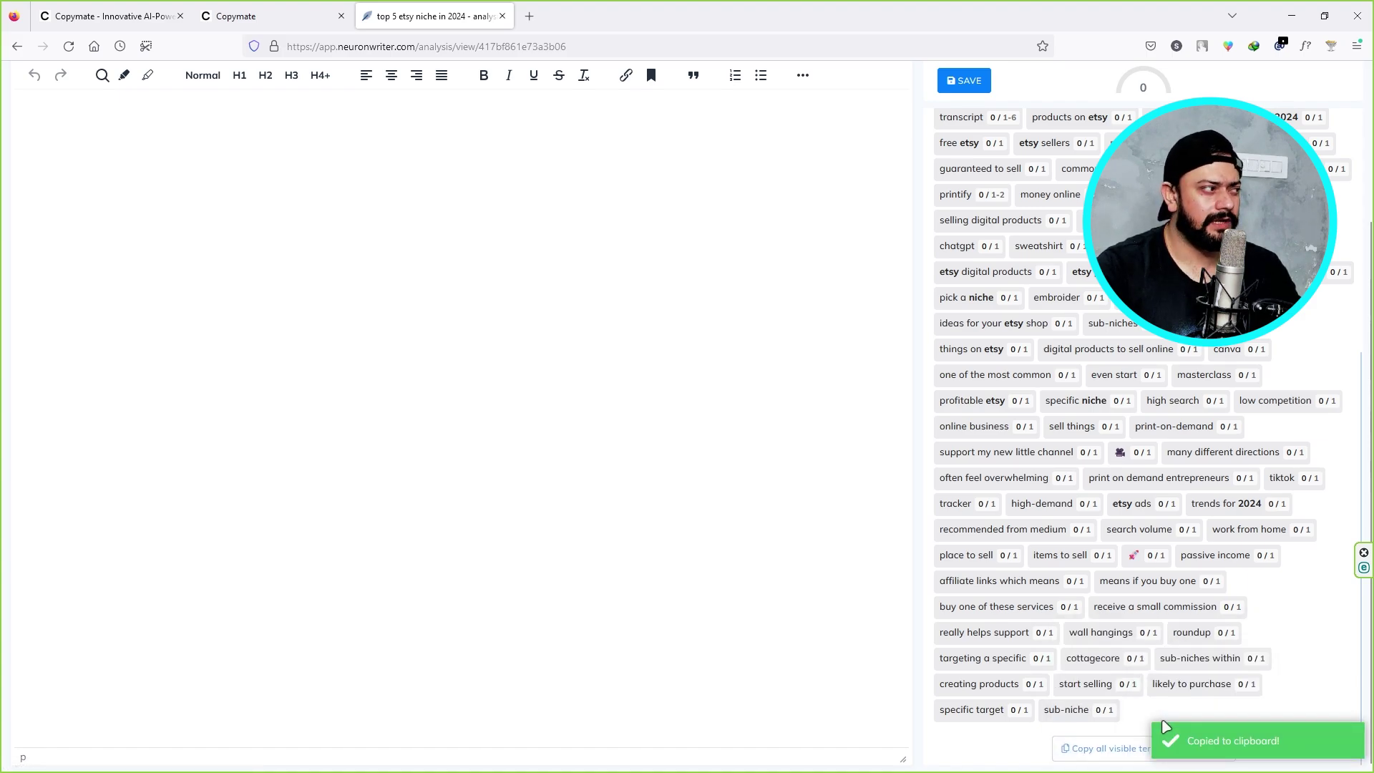
# Paste the NeuronWriter JSON into Copymate's wizard, parse it into keyword groups, and focus the Title field
pyautogui.click(255, 13)
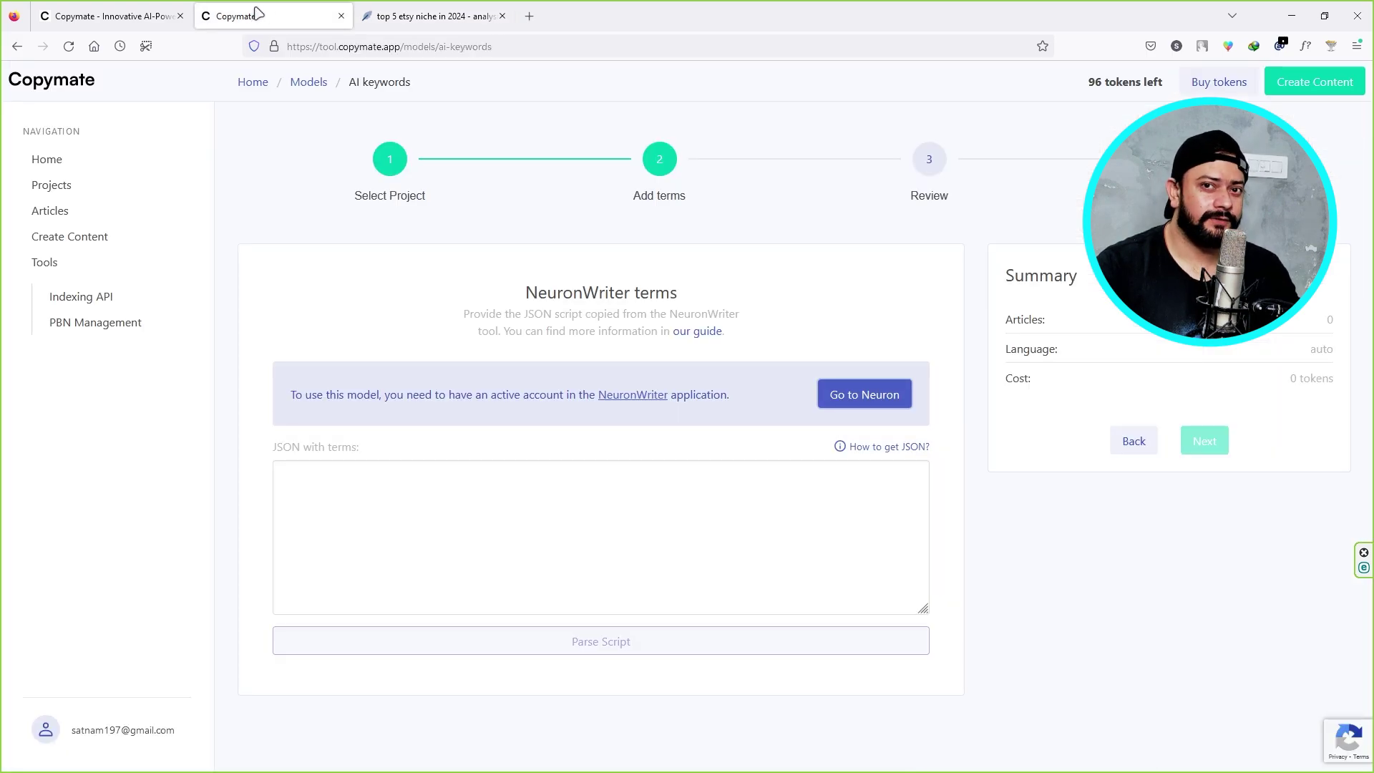
pyautogui.click(379, 472)
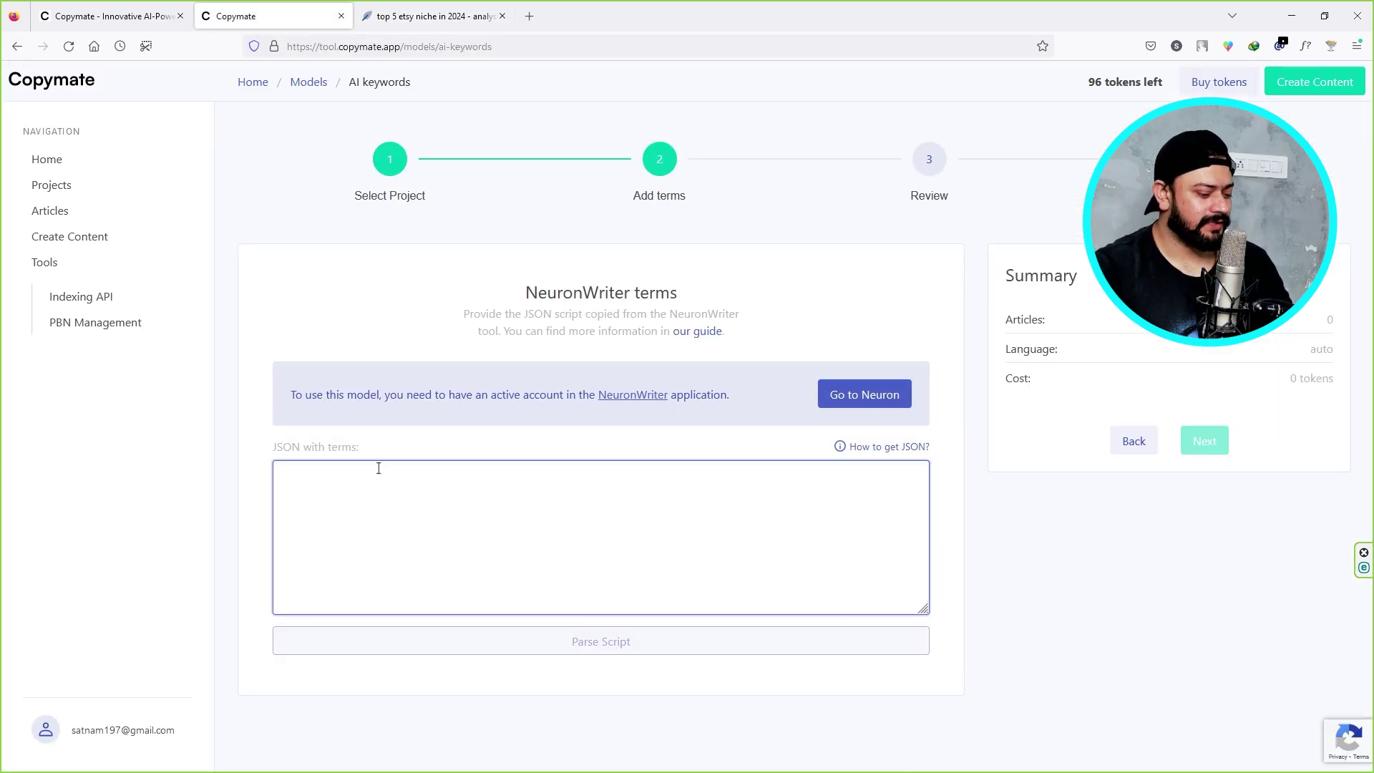
pyautogui.hotkey('ctrl', 'v')
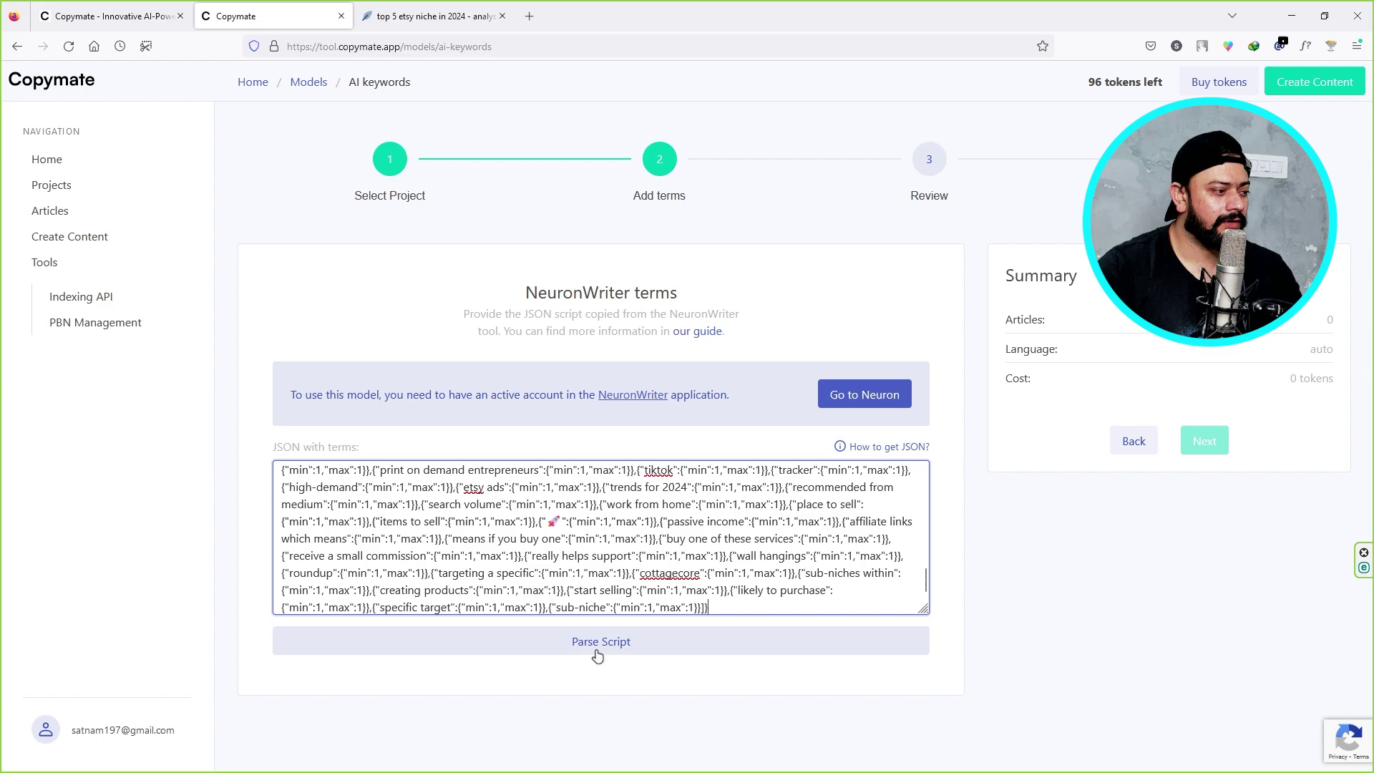
pyautogui.click(628, 647)
pyautogui.scroll(-2, 584, 415)
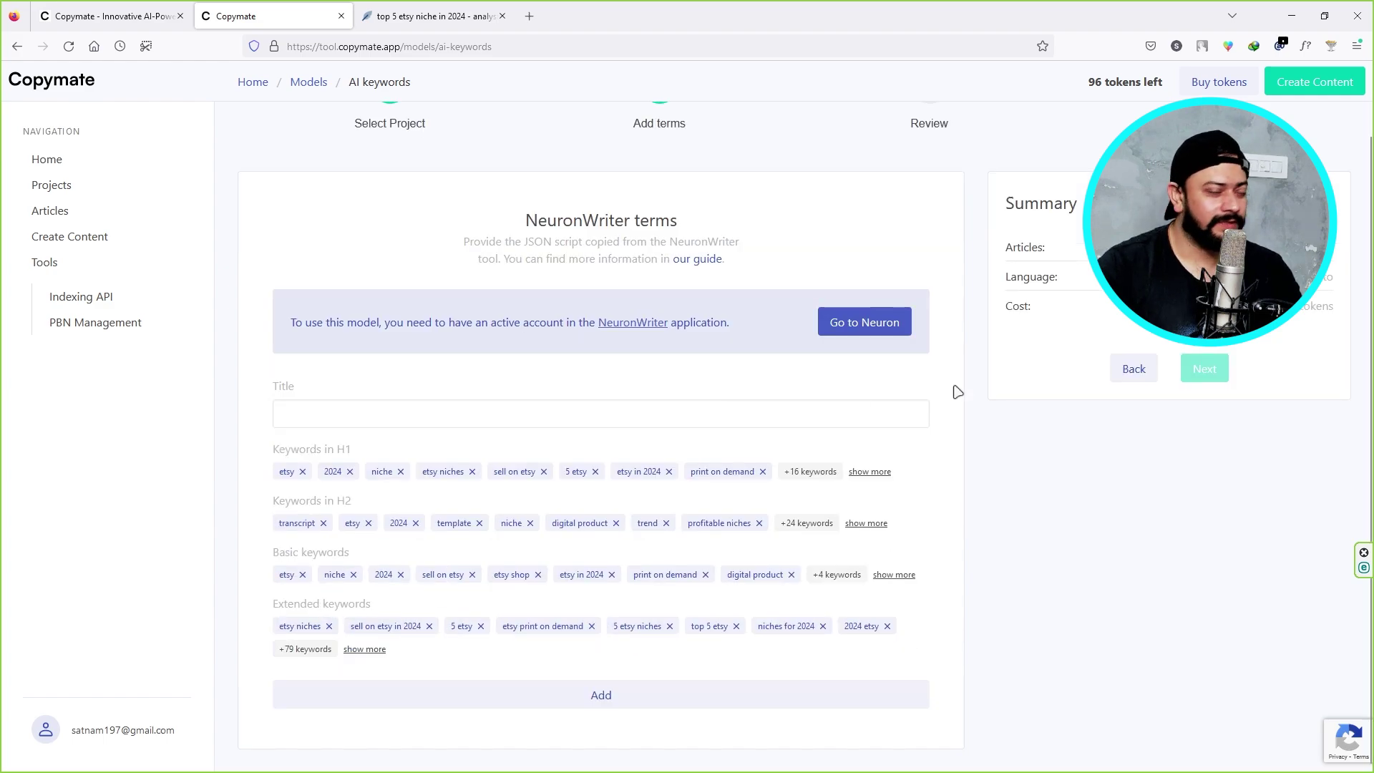
pyautogui.click(340, 413)
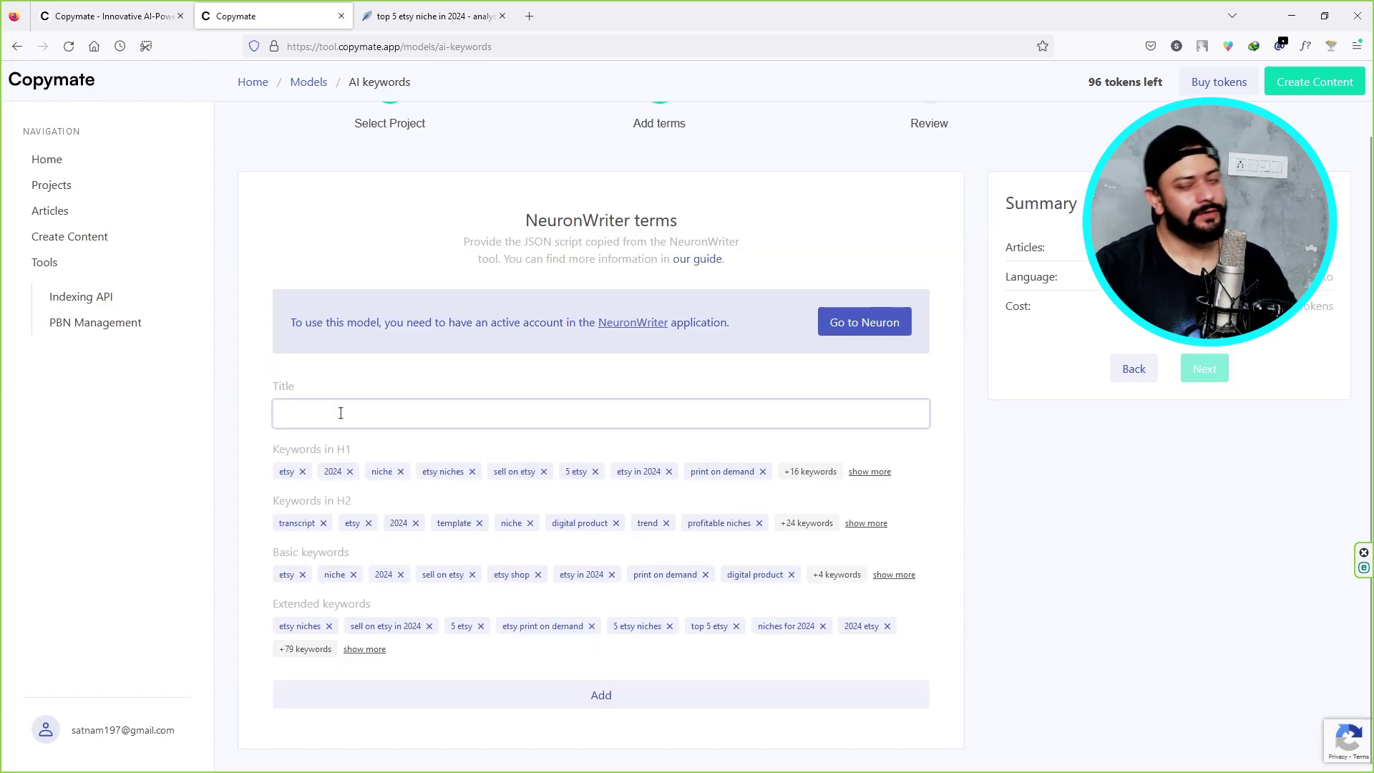
# AI-generate the NeuronWriter meta title 'Discover the Top 5 Profitable Etsy Niches…' and copy it
pyautogui.hotkey('ctrl', 'Tab')
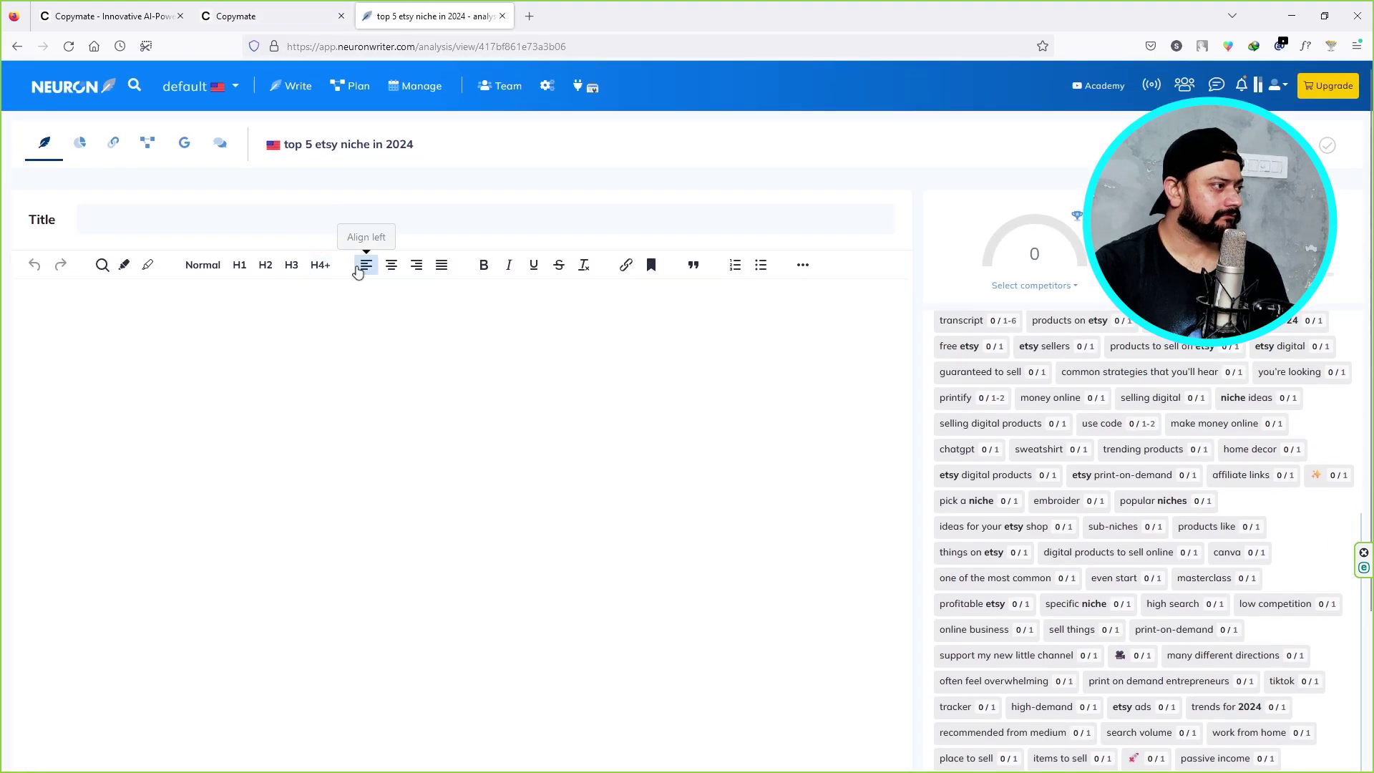
pyautogui.click(144, 221)
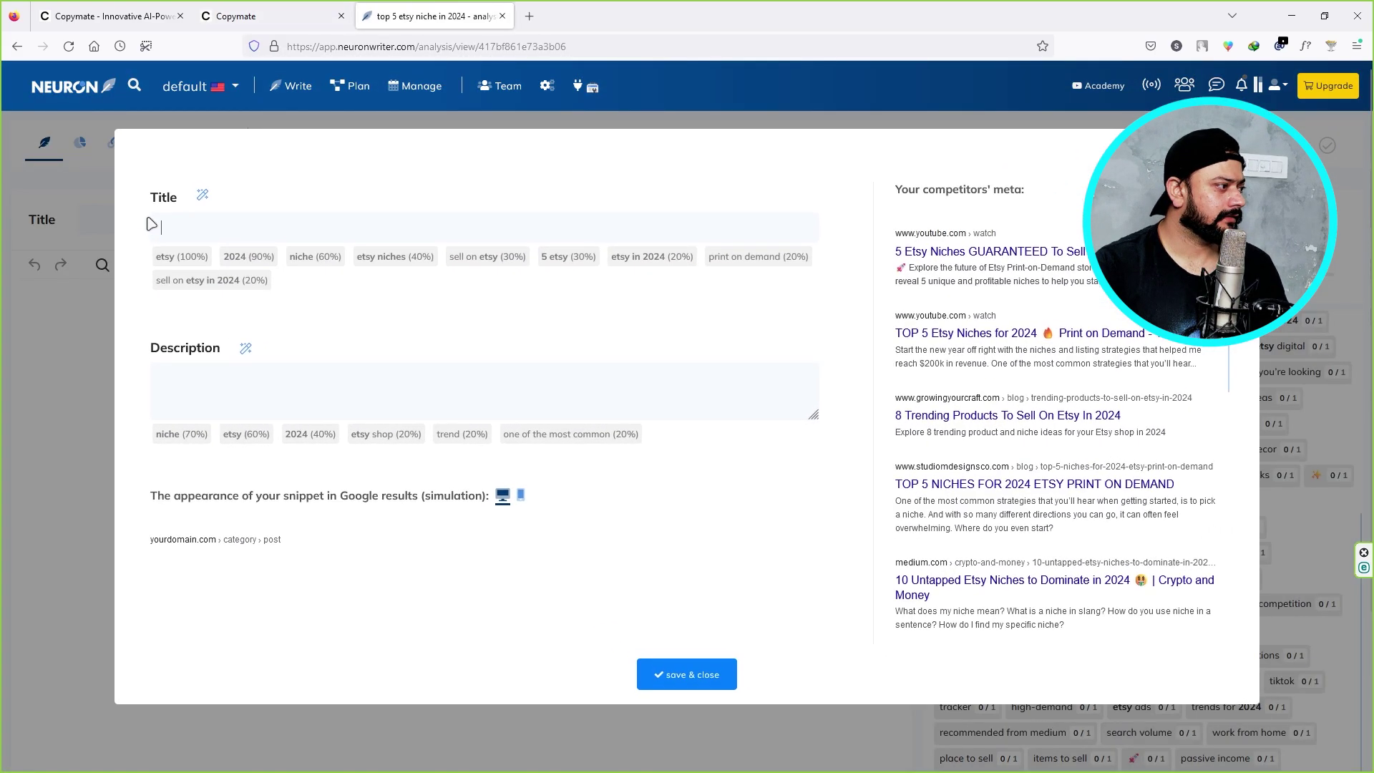
pyautogui.click(201, 197)
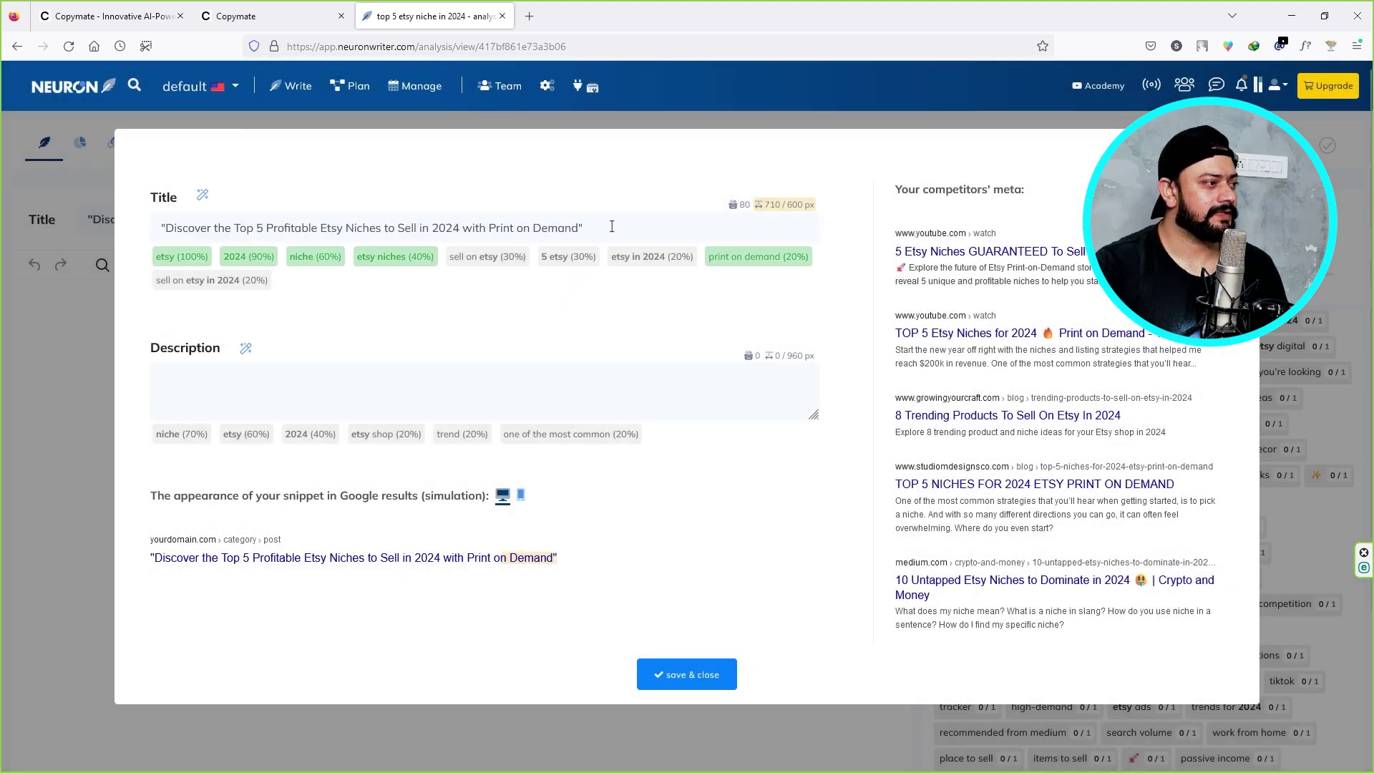
pyautogui.moveTo(612, 227)
pyautogui.mouseDown()
pyautogui.moveTo(246, 227)
pyautogui.moveTo(579, 227)
pyautogui.mouseUp()
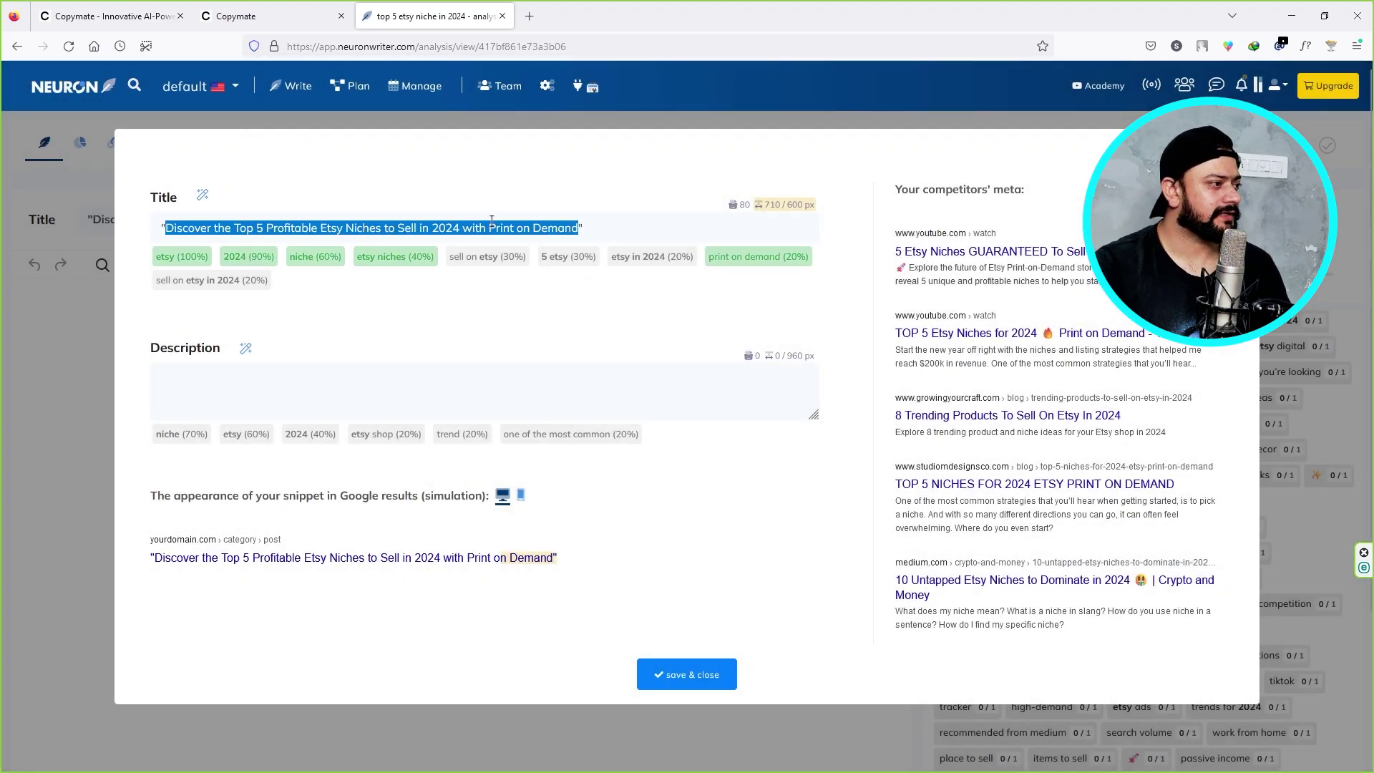
pyautogui.click(329, 21)
# Paste the Etsy niches title into Copymate and submit the article for generation, costing 4 tokens
pyautogui.click(313, 414)
pyautogui.write('Discover the Top 5 Profitable Etsy Niches to Sell in 2024 with Print on Demand')
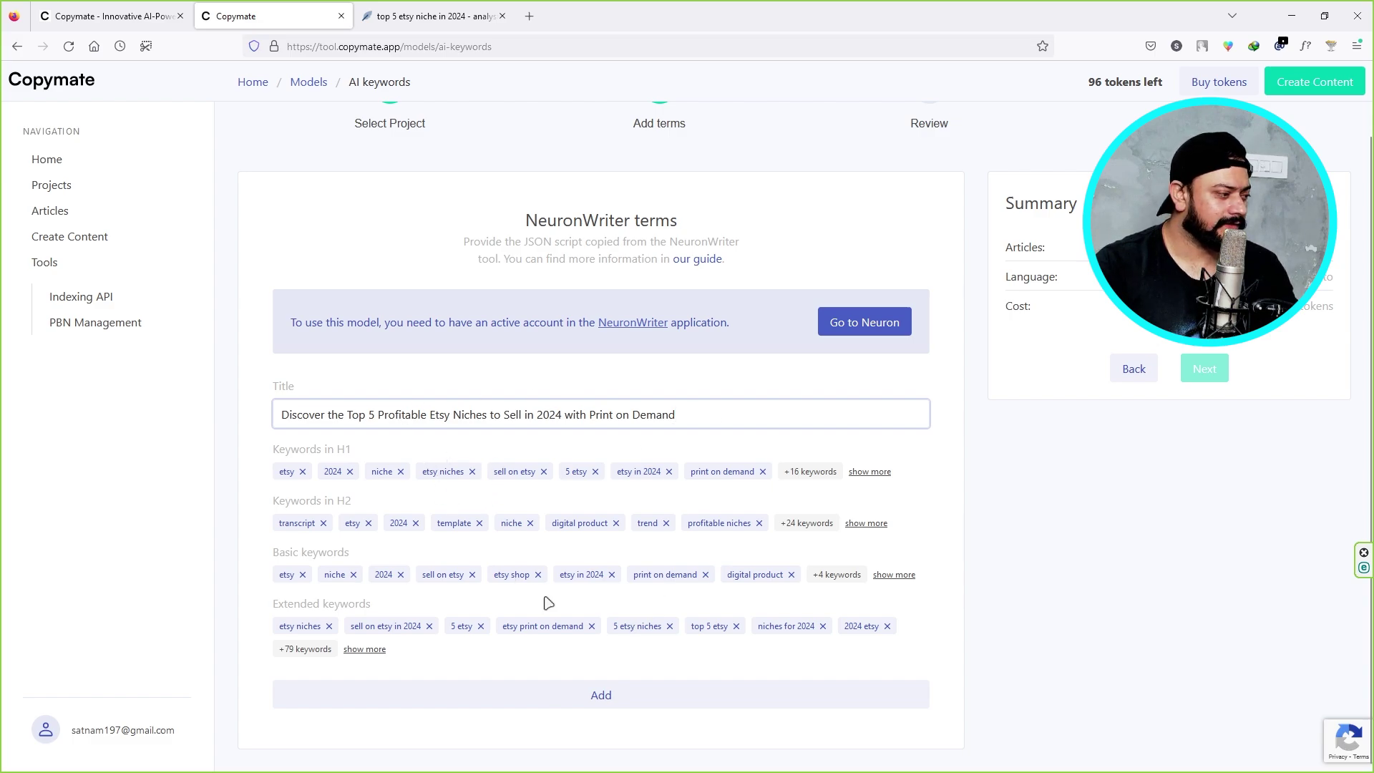
pyautogui.click(614, 702)
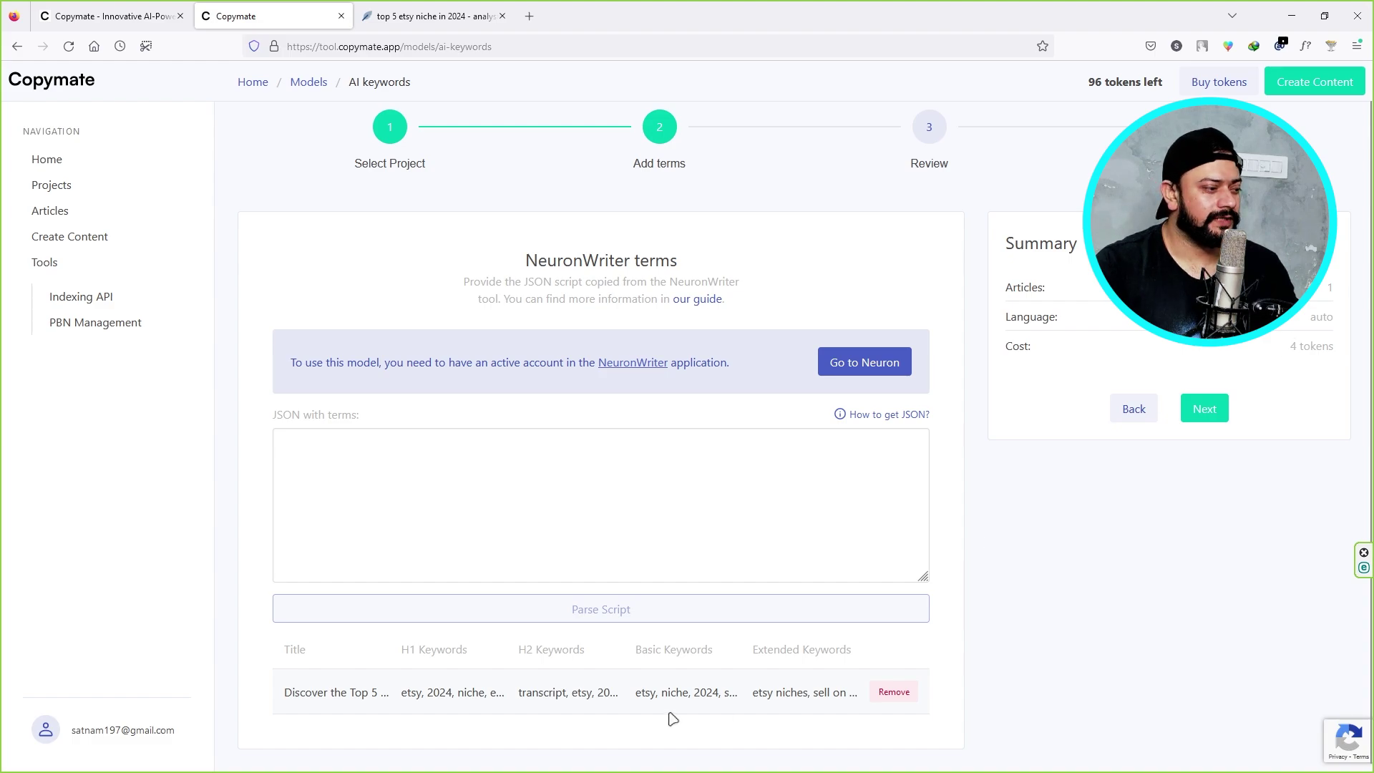
pyautogui.moveTo(686, 693)
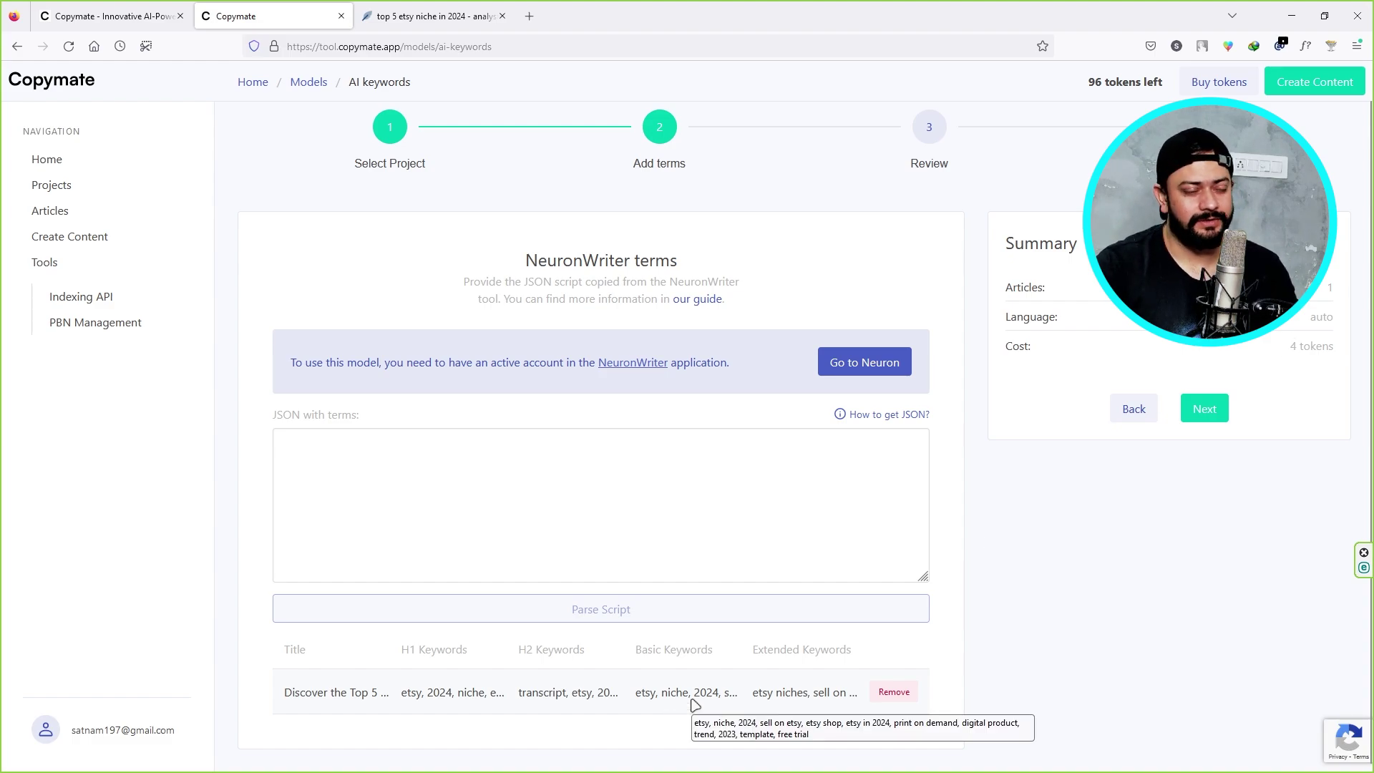
pyautogui.click(1199, 410)
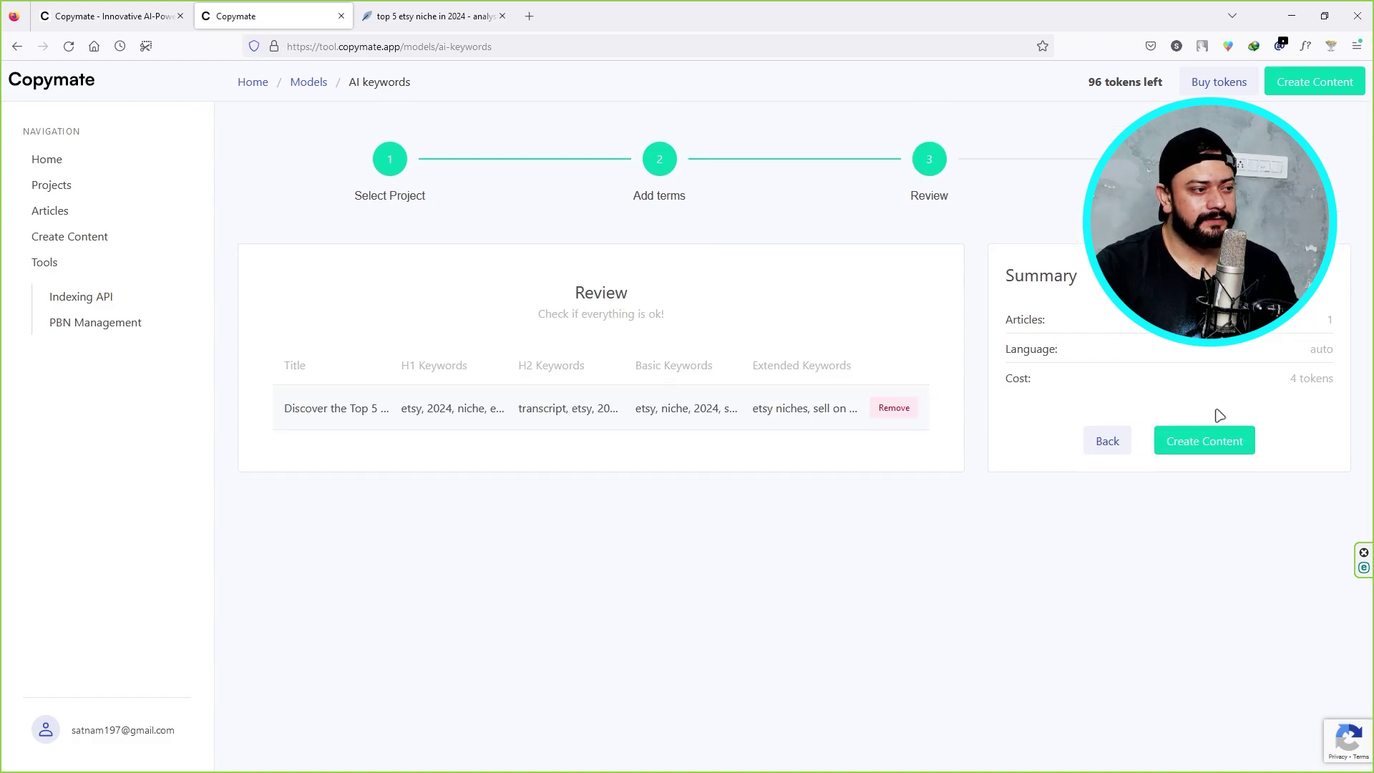
pyautogui.click(1199, 444)
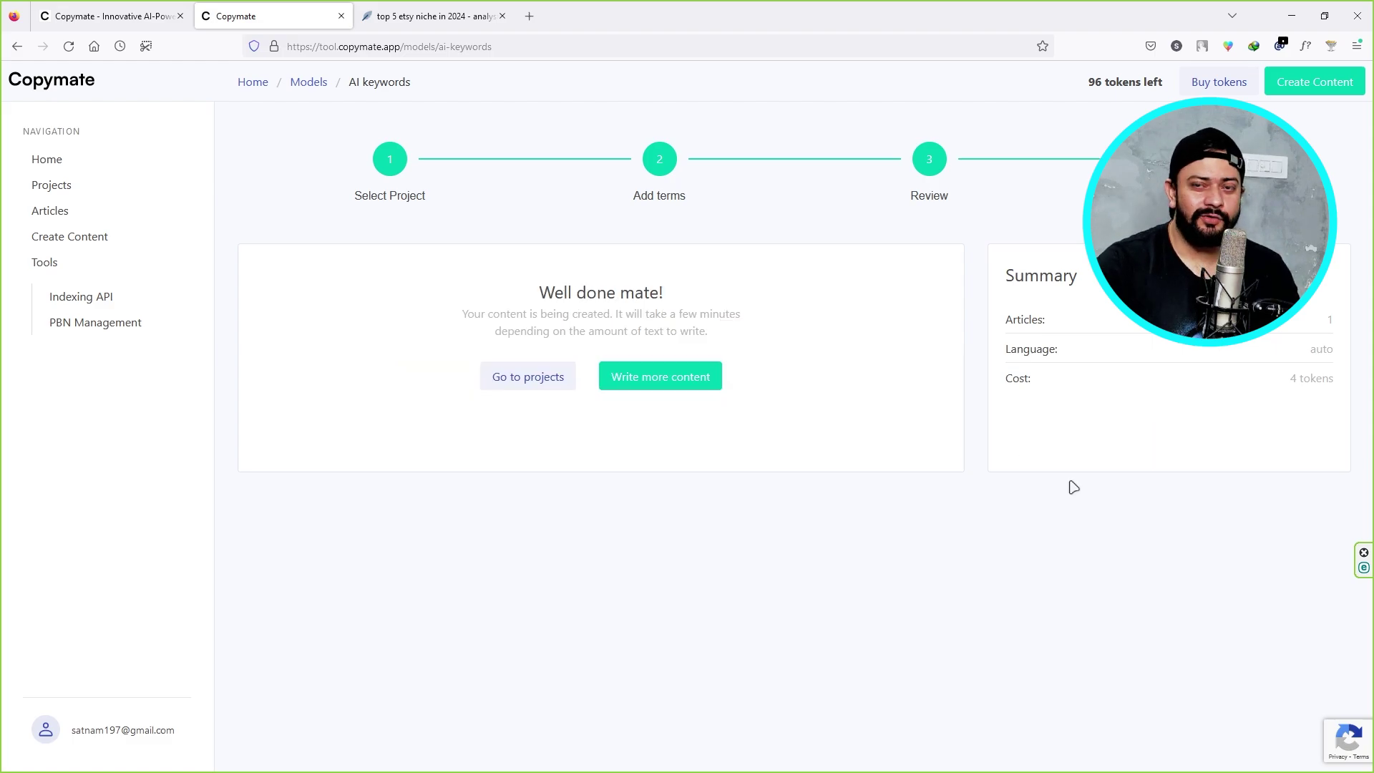
# Open the RANAsVFX project to see the completed 1877-word Etsy niches article
pyautogui.moveTo(541, 292); pyautogui.dragTo(660, 292)
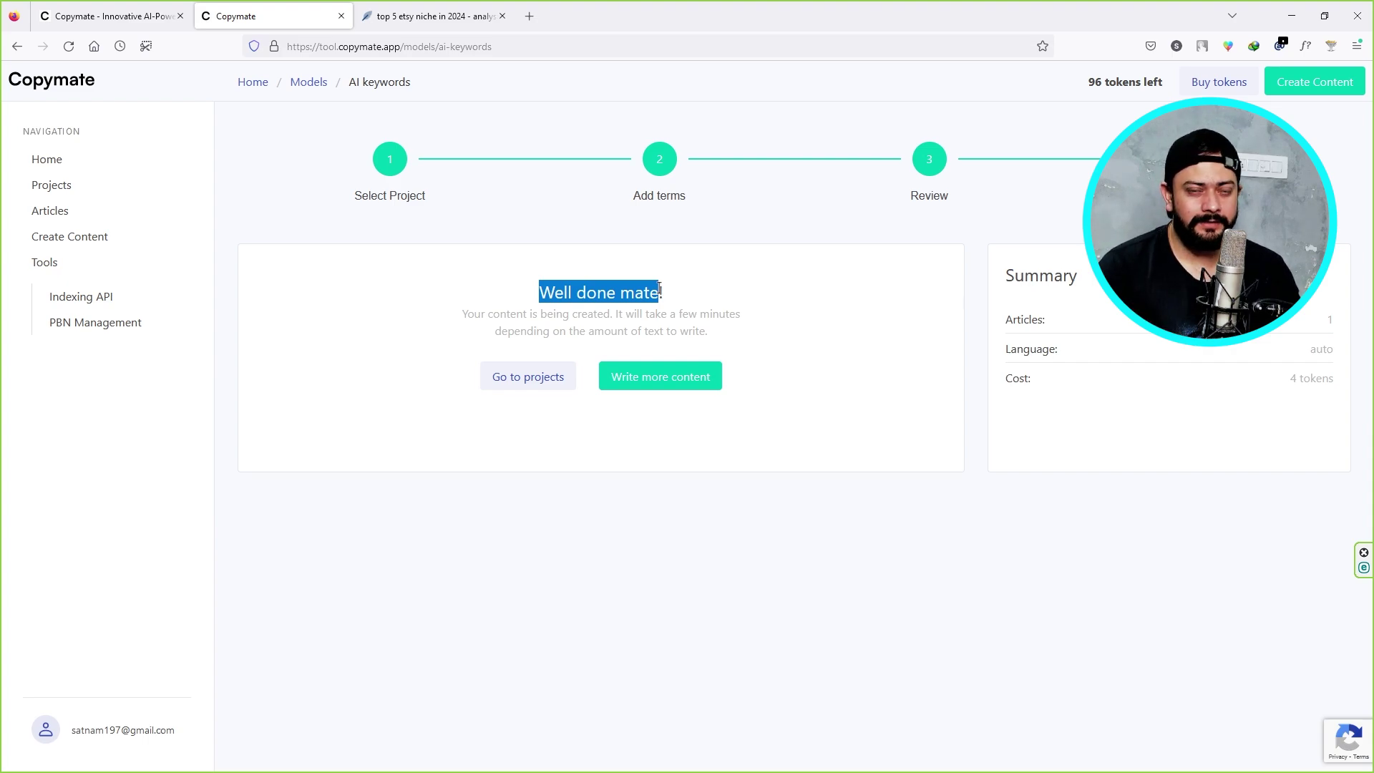
pyautogui.click(514, 382)
pyautogui.click(299, 316)
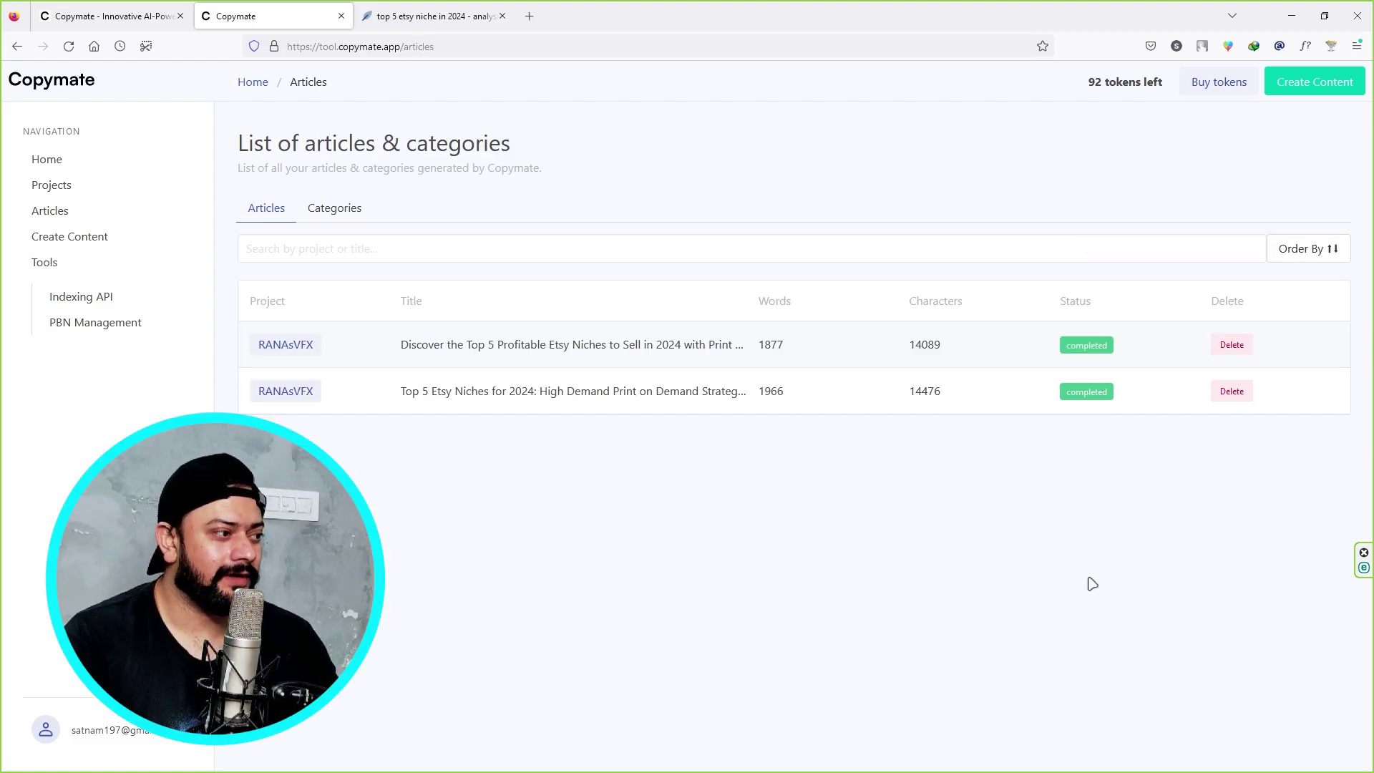
# Open the finished Etsy niches article in Copymate's editor and scroll through it
pyautogui.click(583, 345)
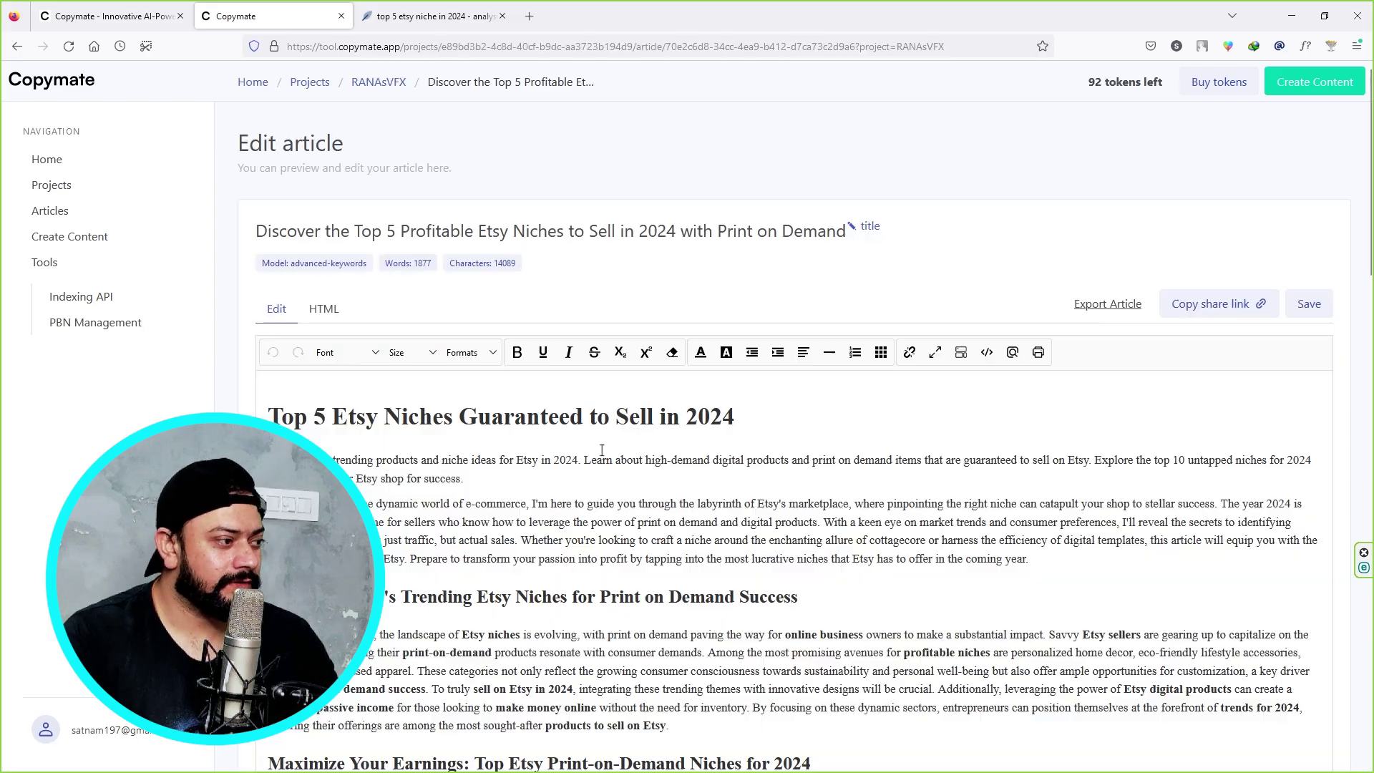
pyautogui.scroll(-6, 617, 442)
pyautogui.scroll(-10, 617, 442)
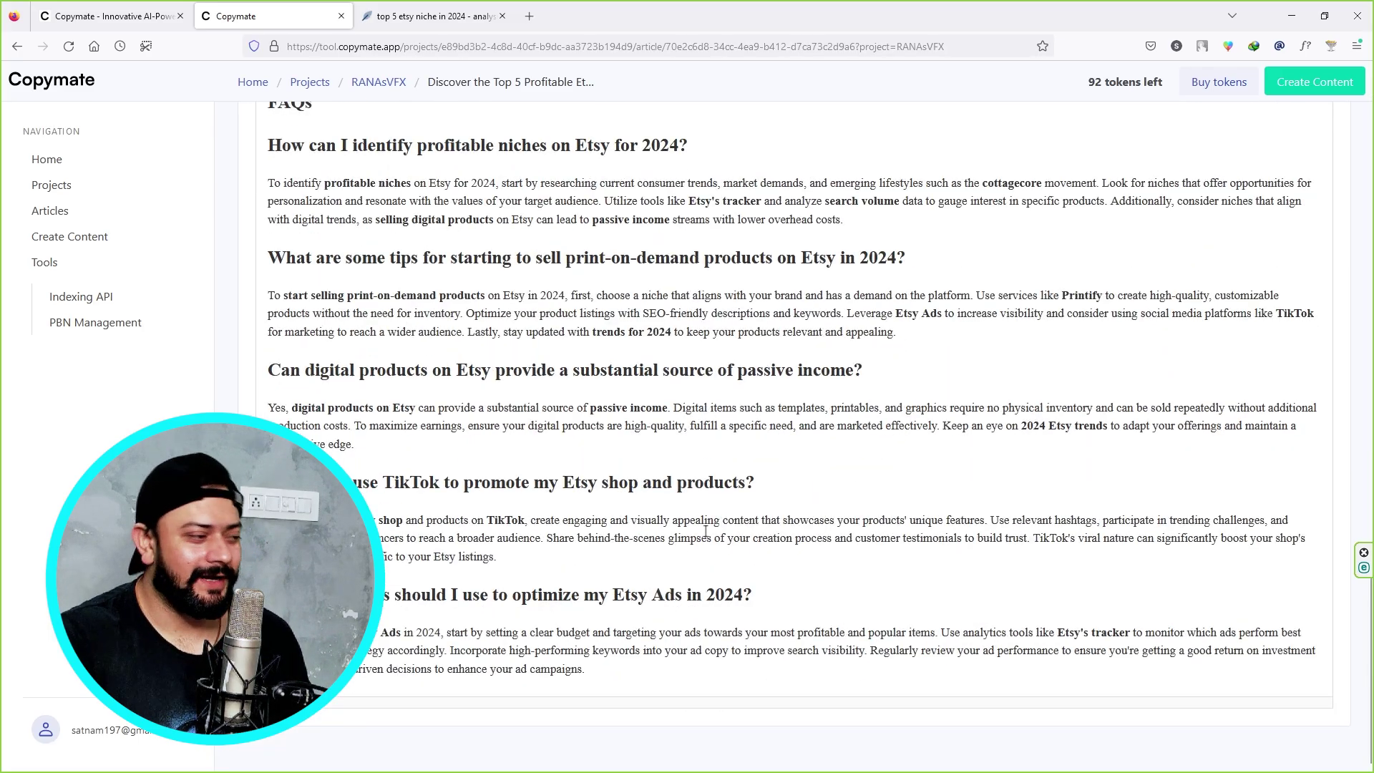
pyautogui.scroll(5, 705, 532)
pyautogui.scroll(5, 705, 532)
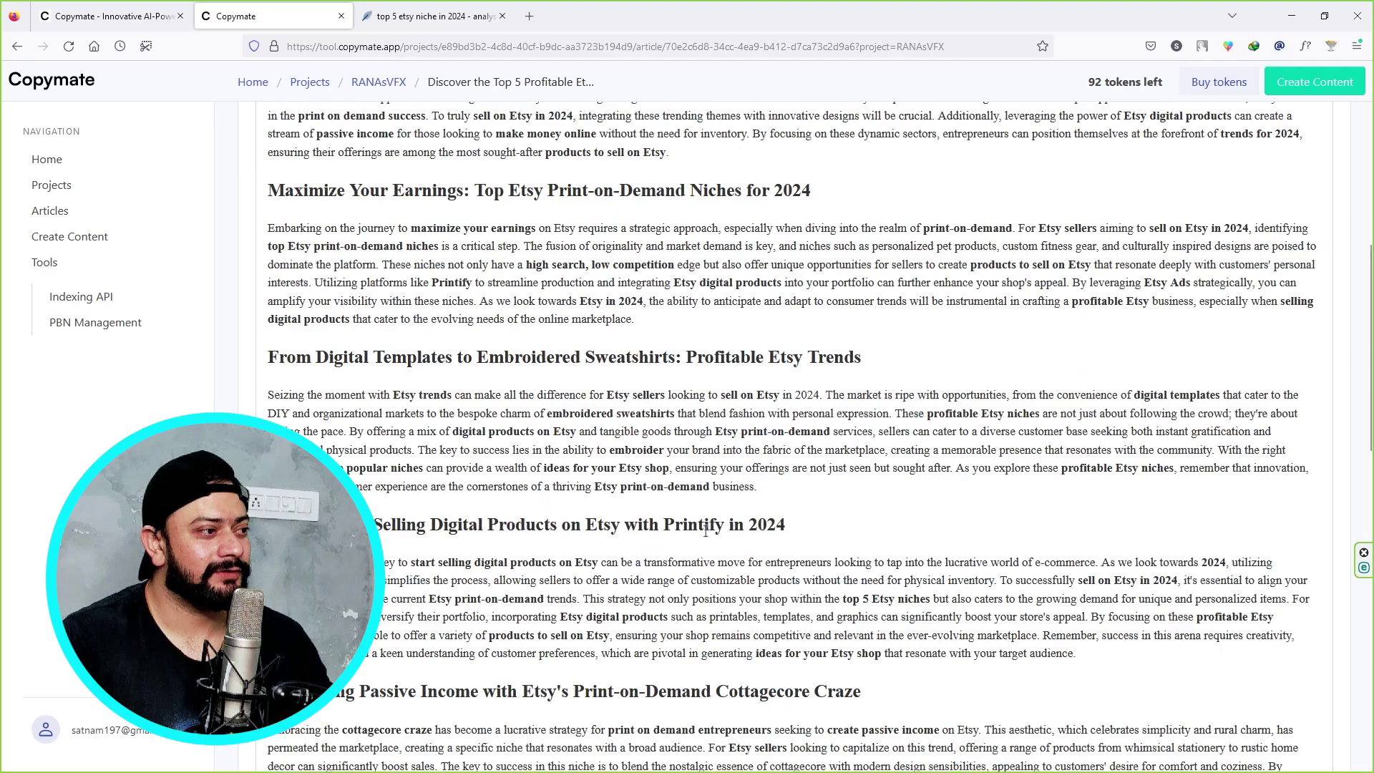
pyautogui.scroll(2, 705, 531)
pyautogui.scroll(6, 705, 531)
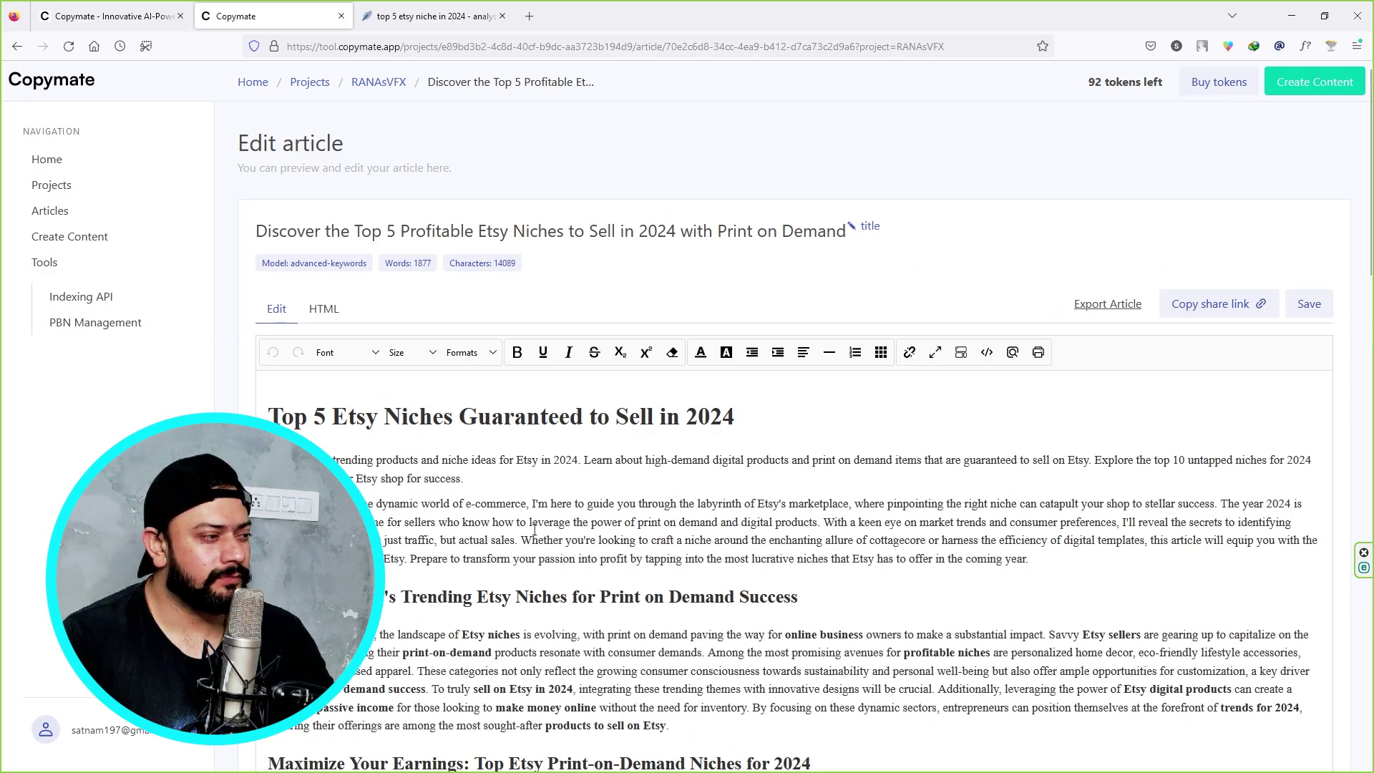
pyautogui.scroll(-3, 535, 530)
pyautogui.scroll(-3, 515, 496)
pyautogui.scroll(-2, 515, 496)
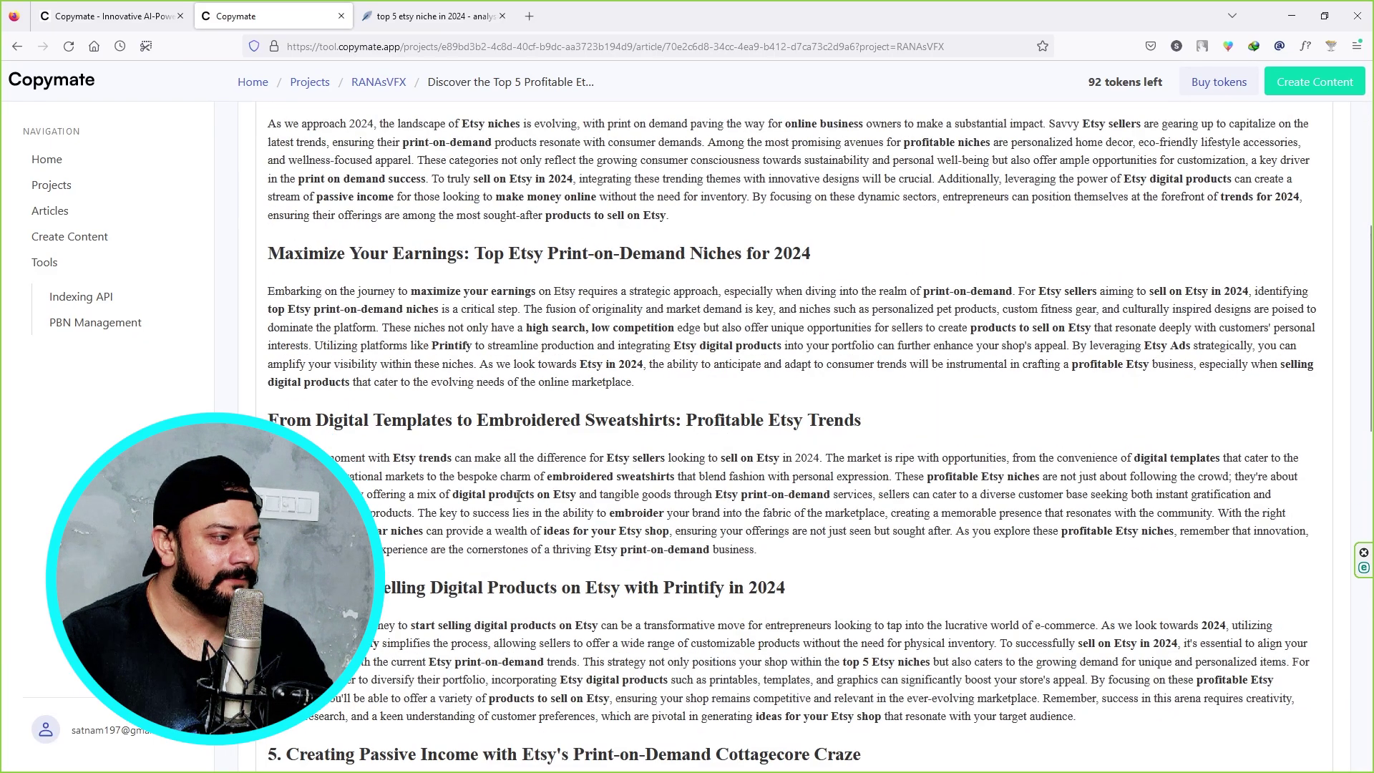
pyautogui.scroll(-3, 562, 404)
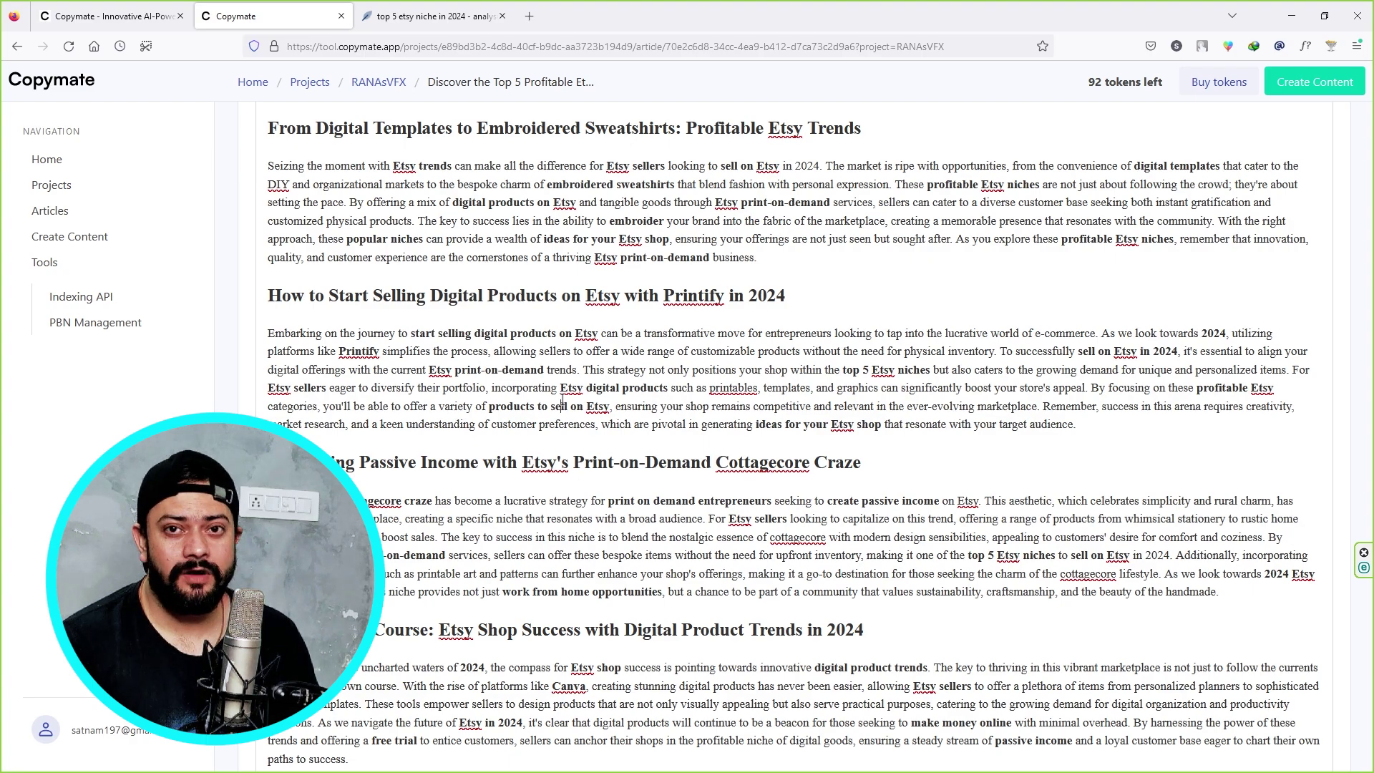
pyautogui.scroll(6, 566, 469)
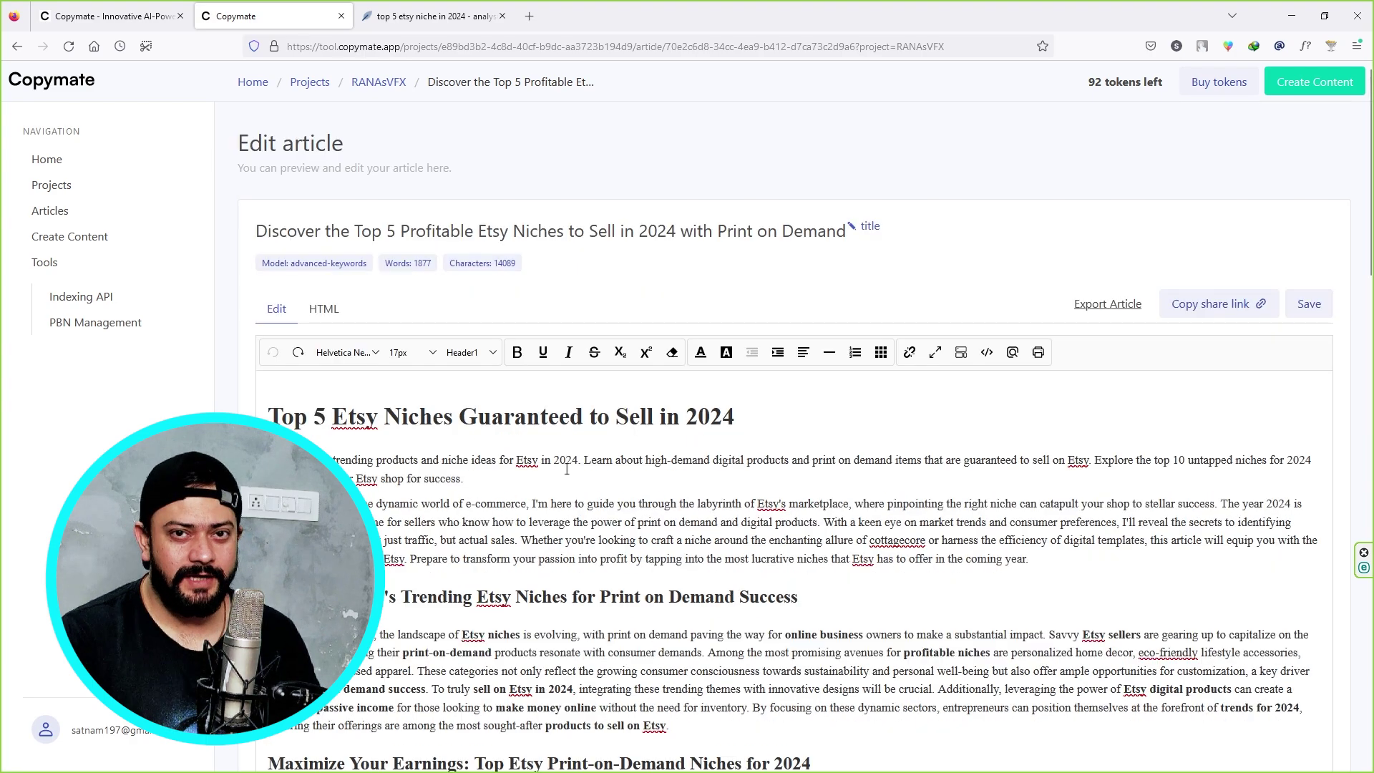
# Select the entire Etsy niches article and copy it
pyautogui.hotkey('ctrl', 'a')
pyautogui.rightClick(575, 464)
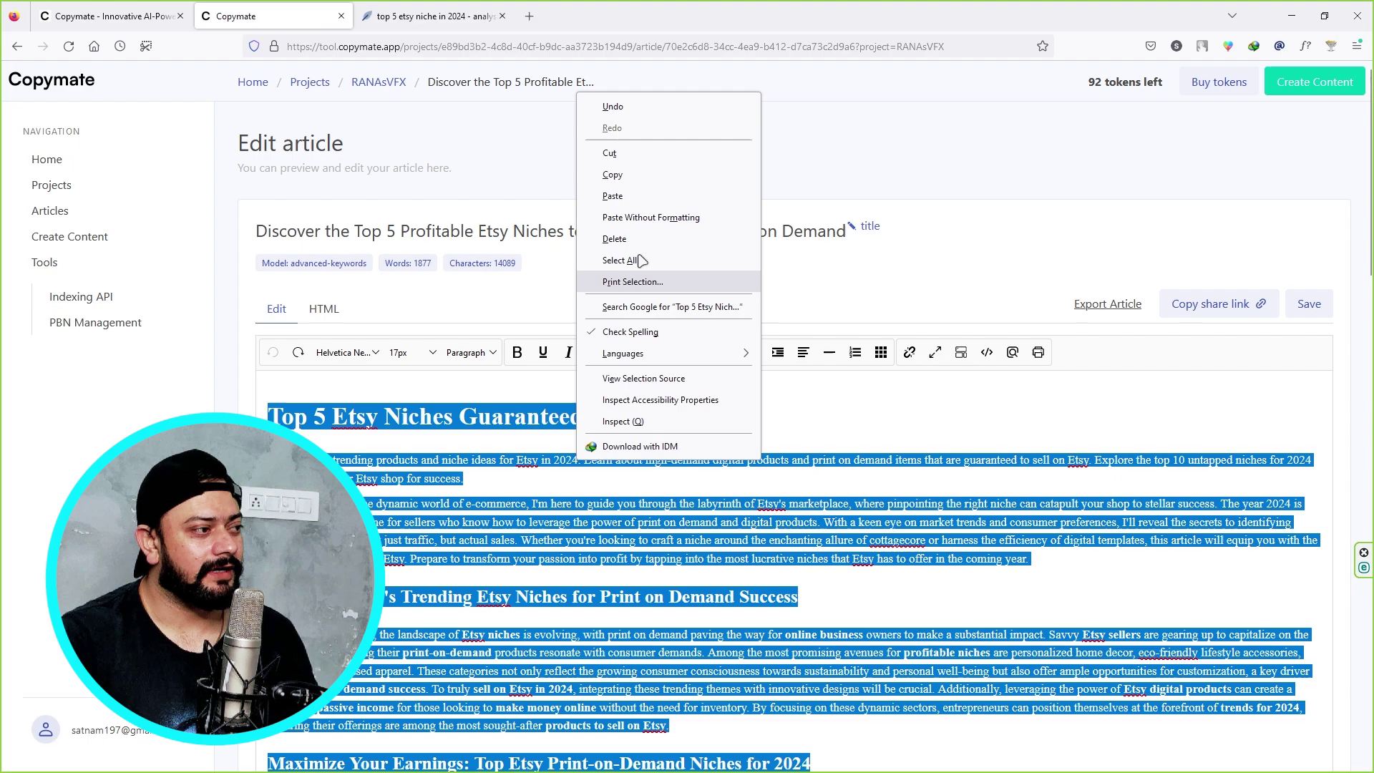
pyautogui.click(633, 179)
# Paste the copied Etsy article into NeuronWriter's editor, raising the content score to 62
pyautogui.click(422, 13)
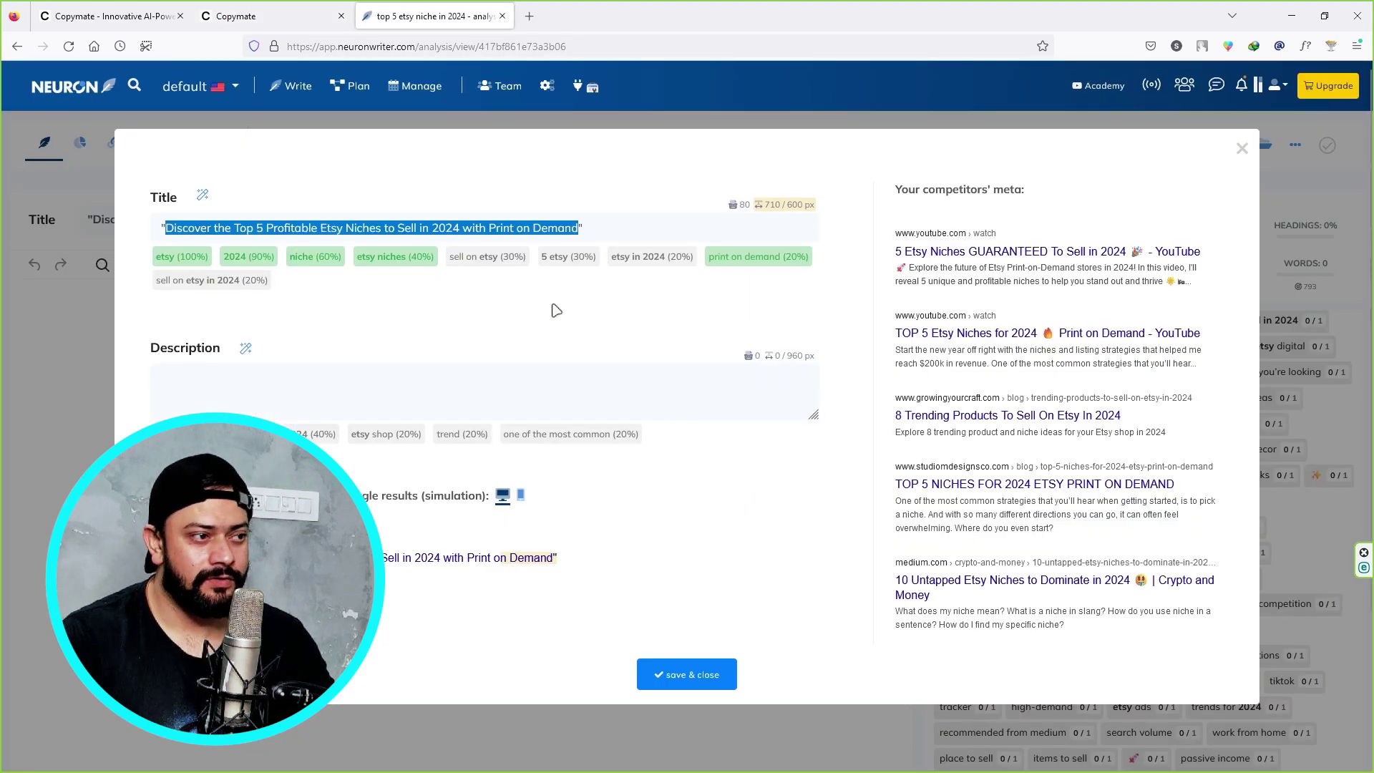
pyautogui.press('Escape')
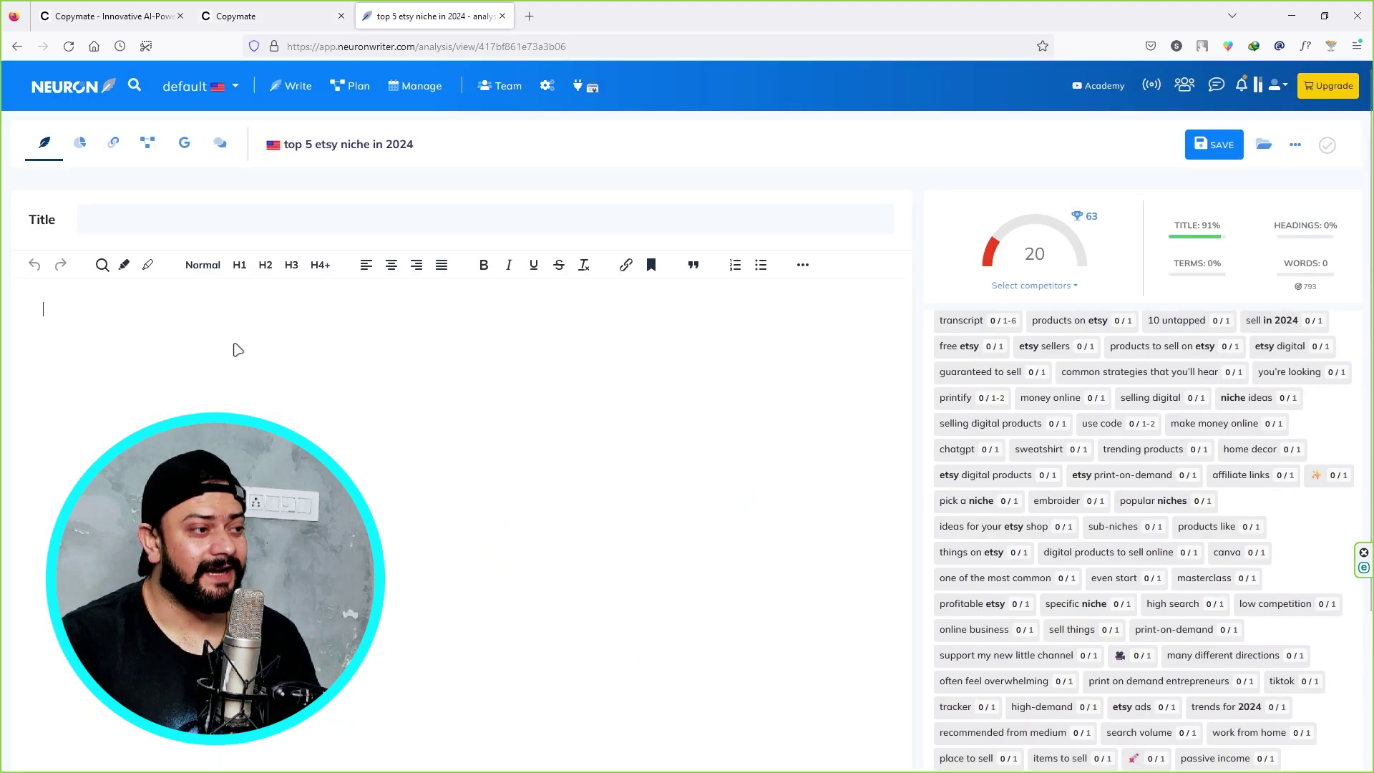
pyautogui.hotkey('ctrl', 'v')
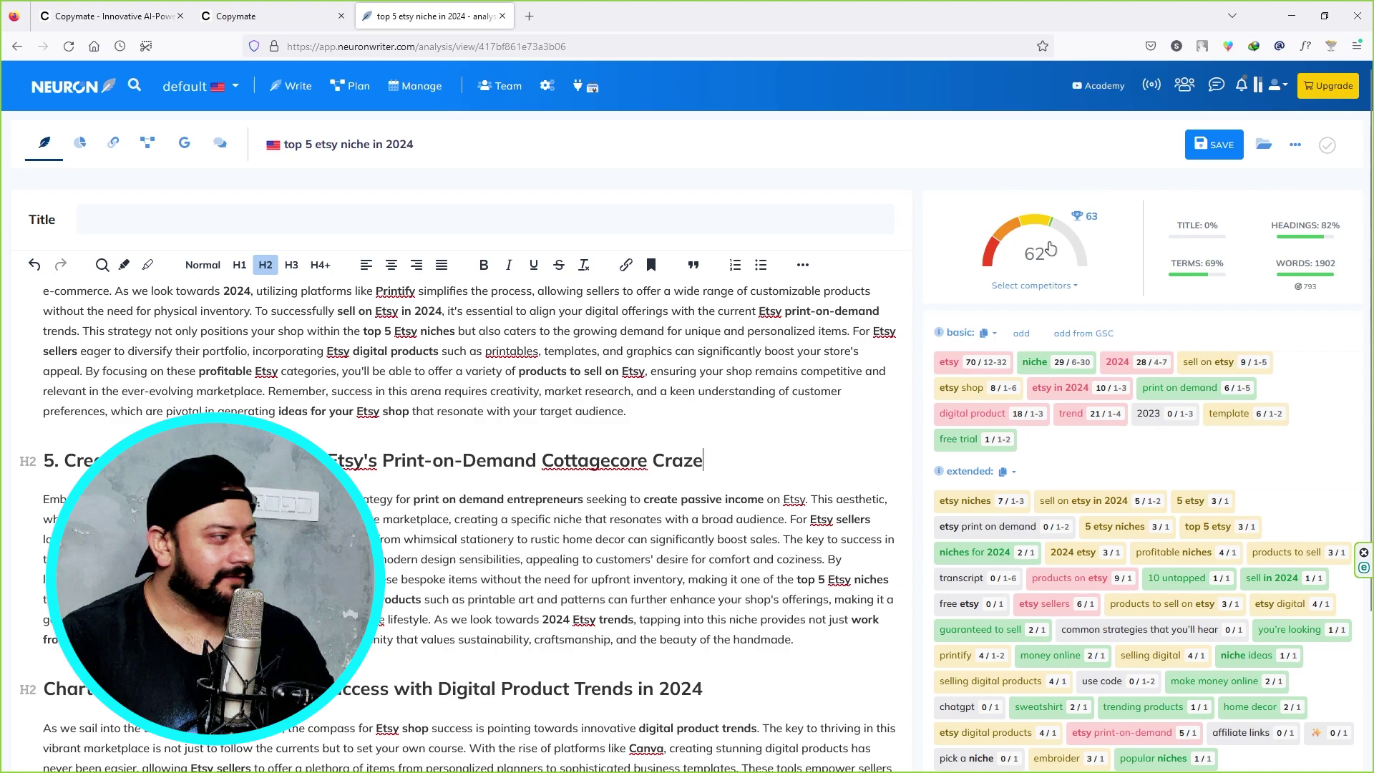
# Set the Top 5 Profitable Etsy Niches title and an AI-generated meta description, then save
pyautogui.click(243, 227)
pyautogui.press('super+v')
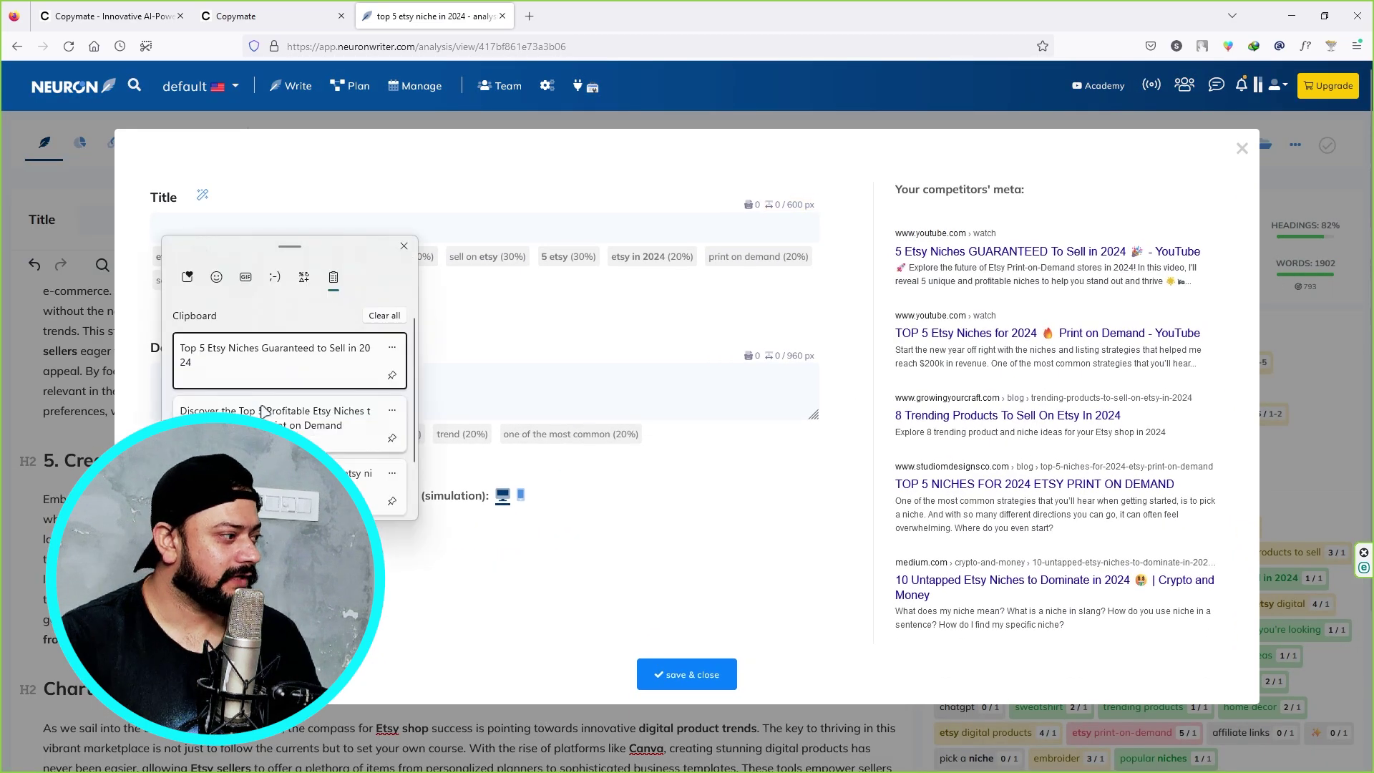
pyautogui.click(265, 422)
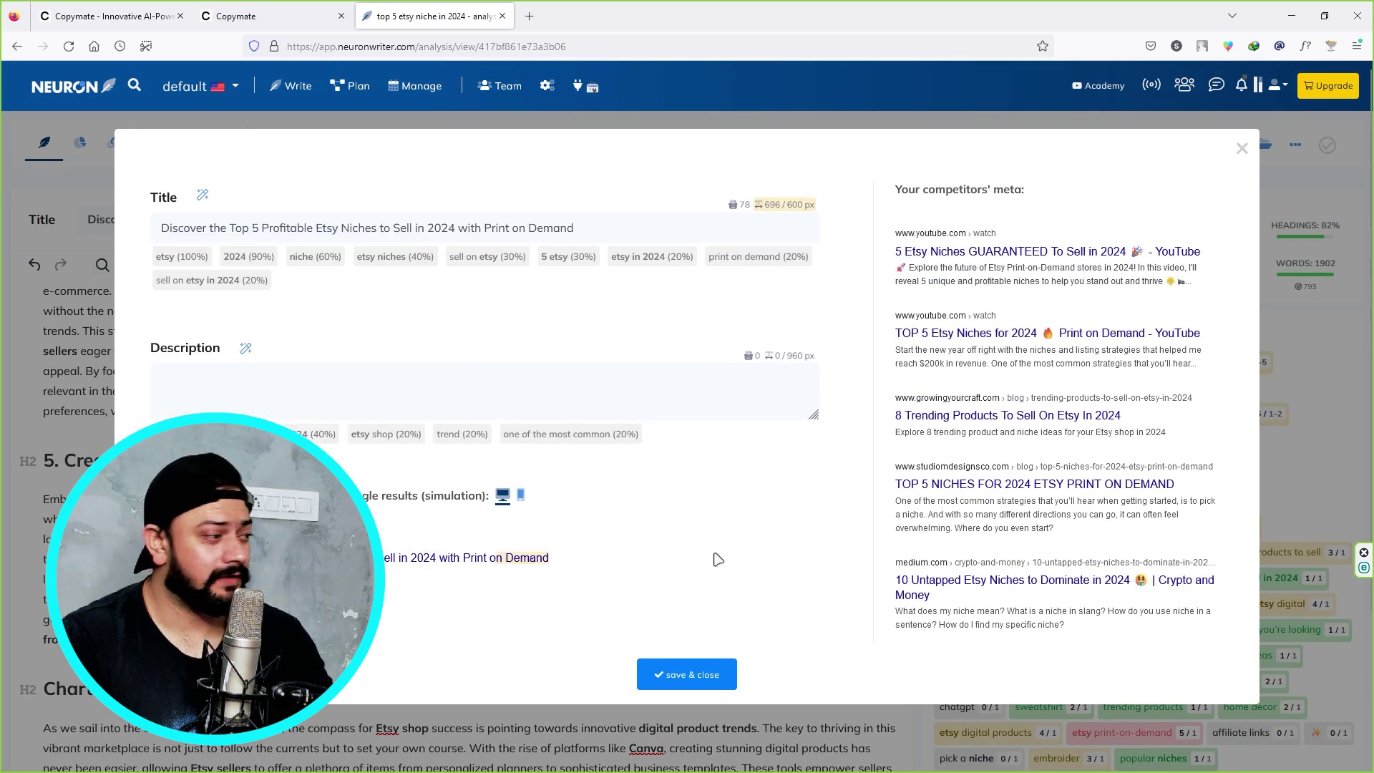
pyautogui.click(235, 372)
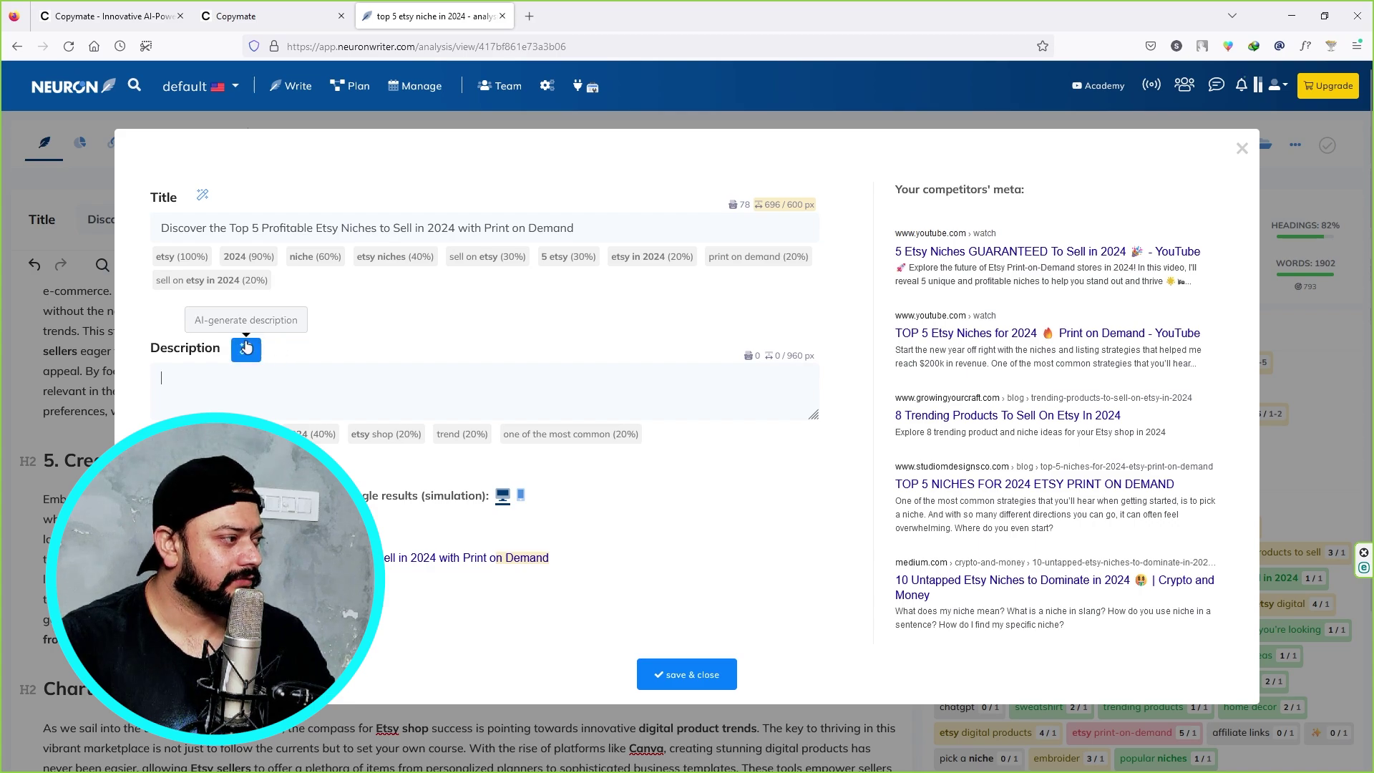
pyautogui.click(250, 349)
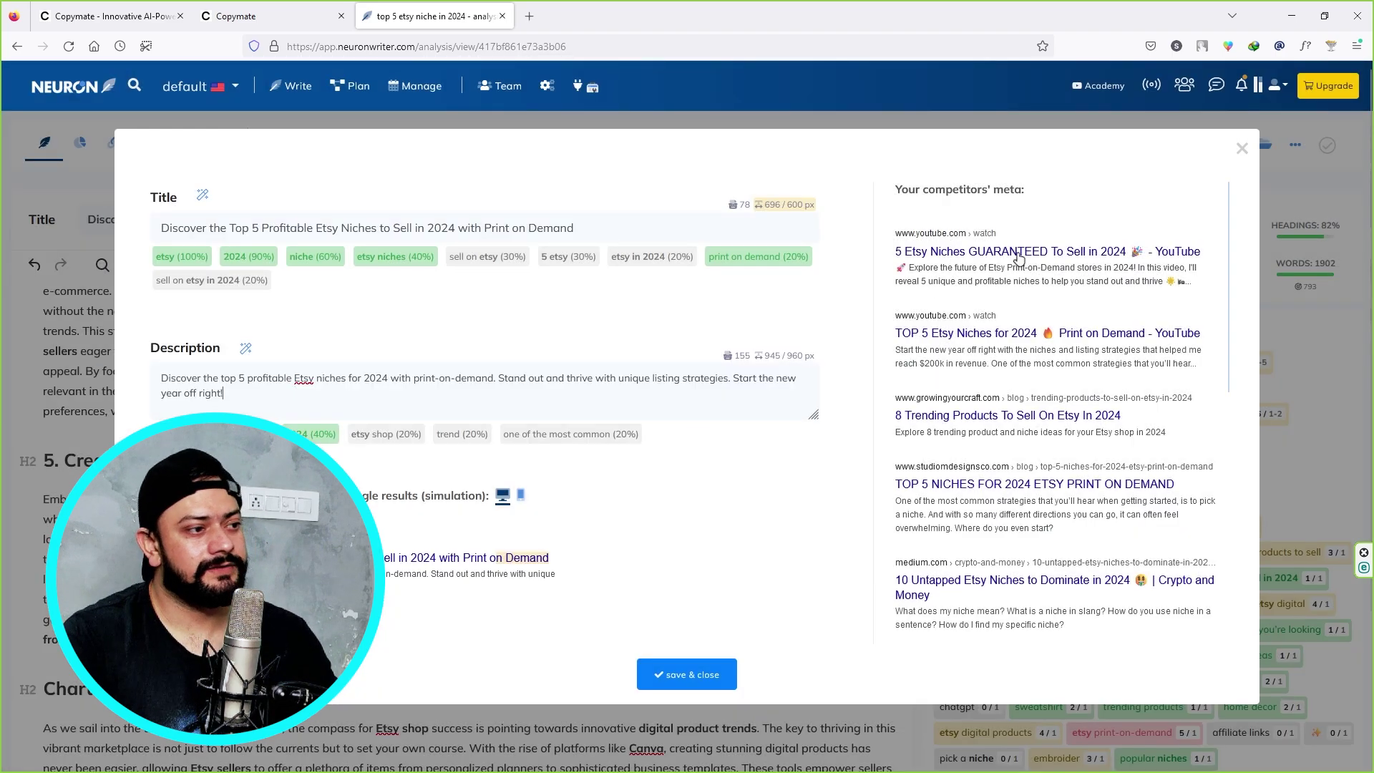
pyautogui.scroll(-3, 1031, 372)
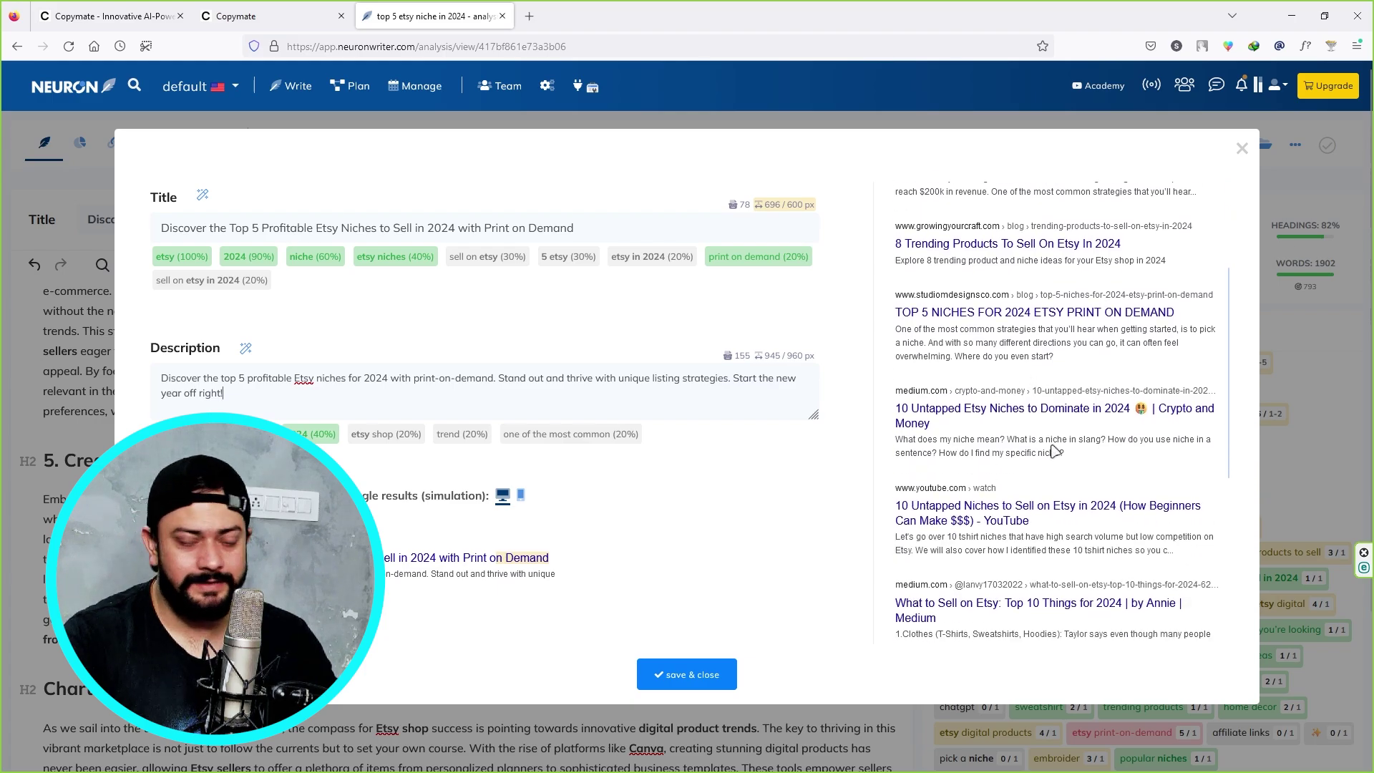
pyautogui.click(689, 677)
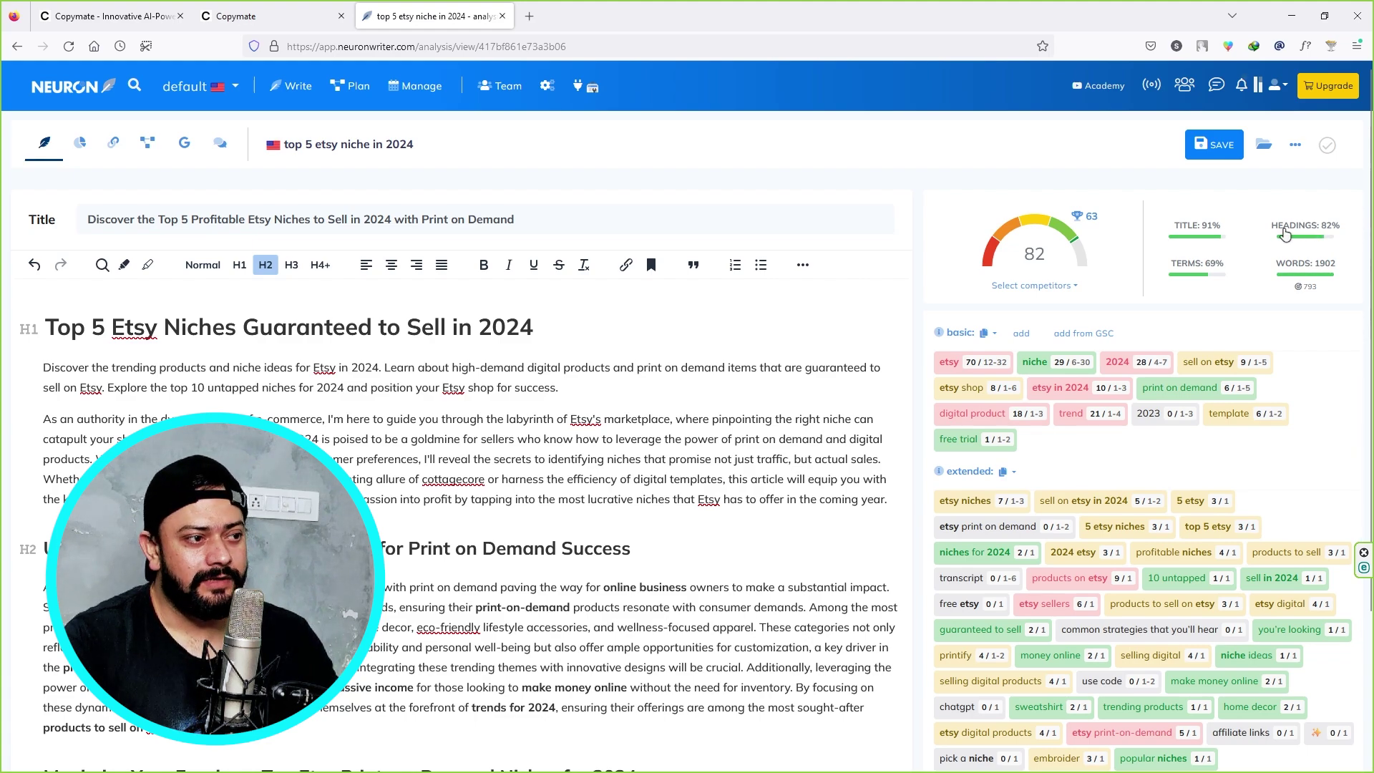
# Review the content score checklist covering title, description, headings and term usage
pyautogui.click(1203, 274)
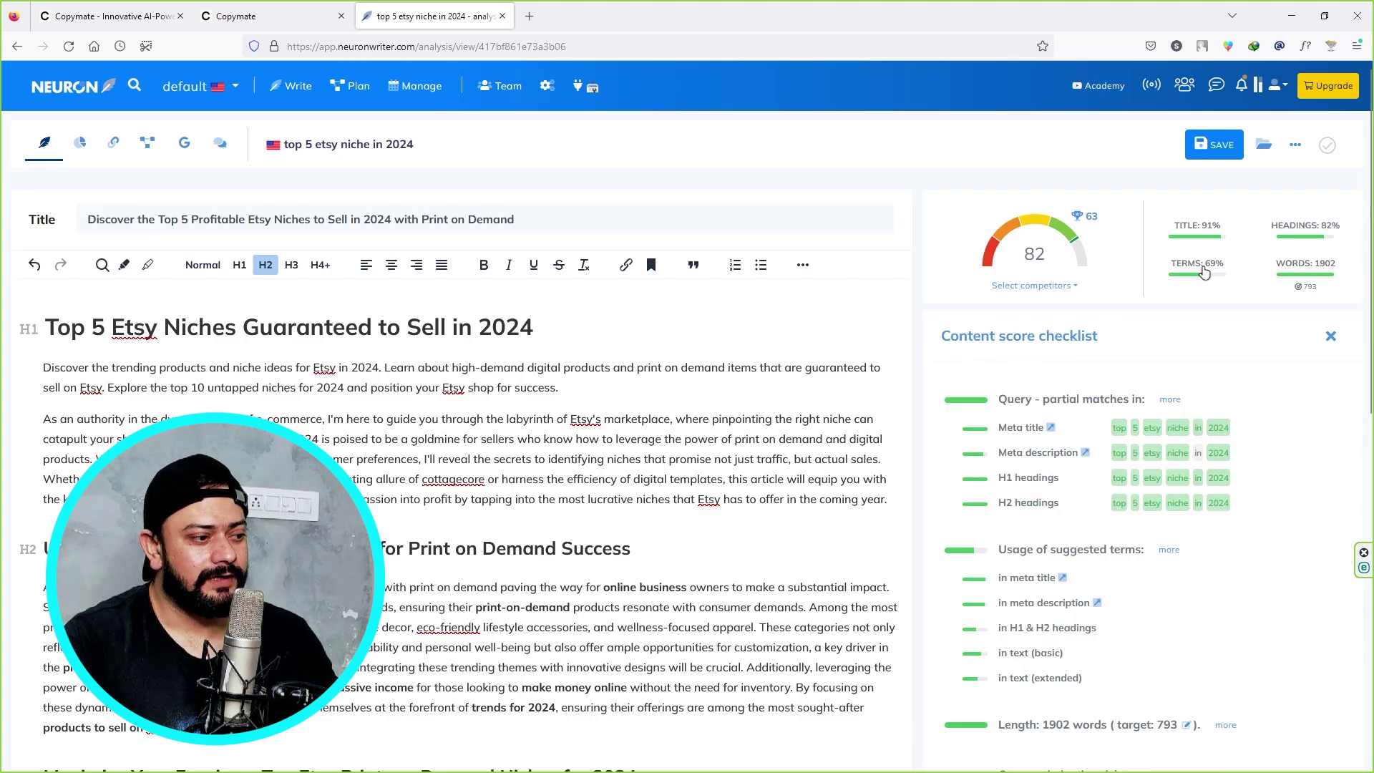
pyautogui.scroll(-10, 1371, 254)
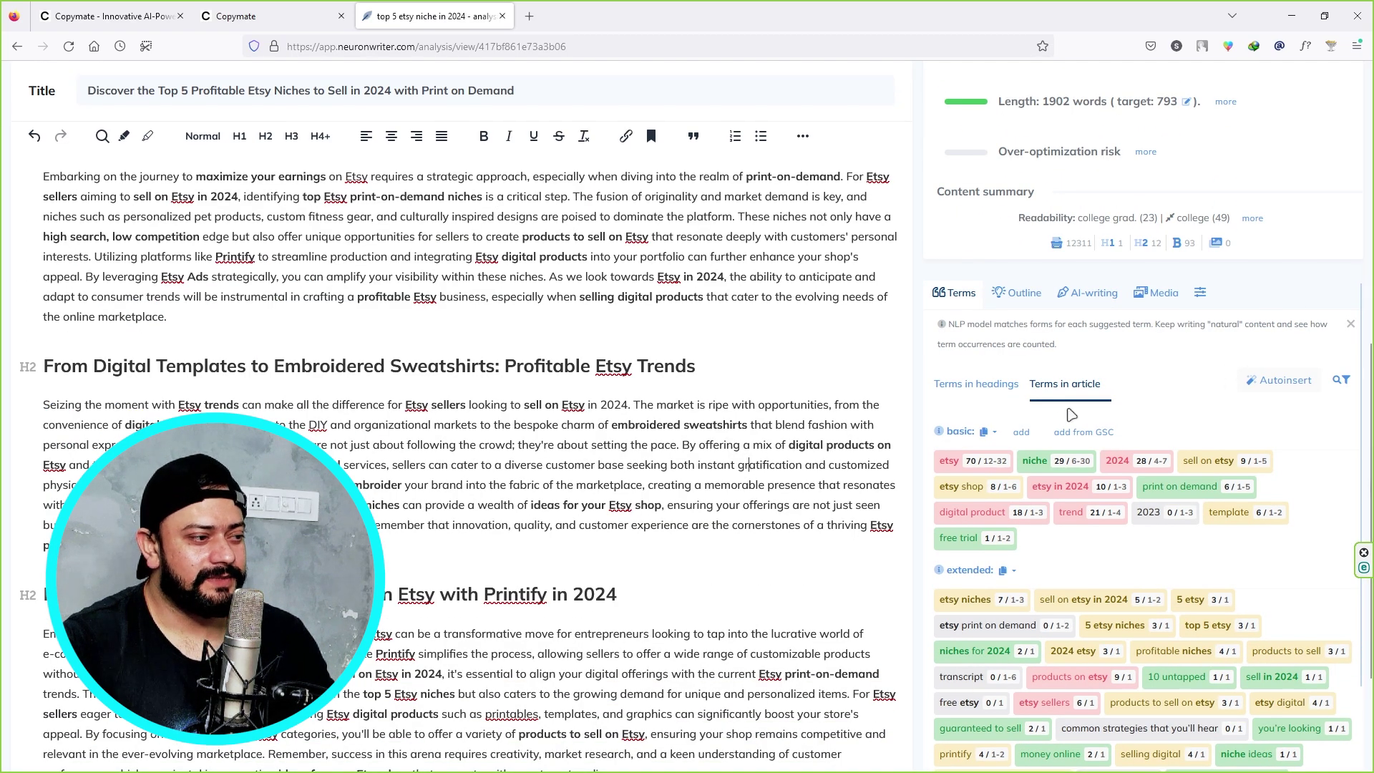
pyautogui.scroll(-2, 943, 365)
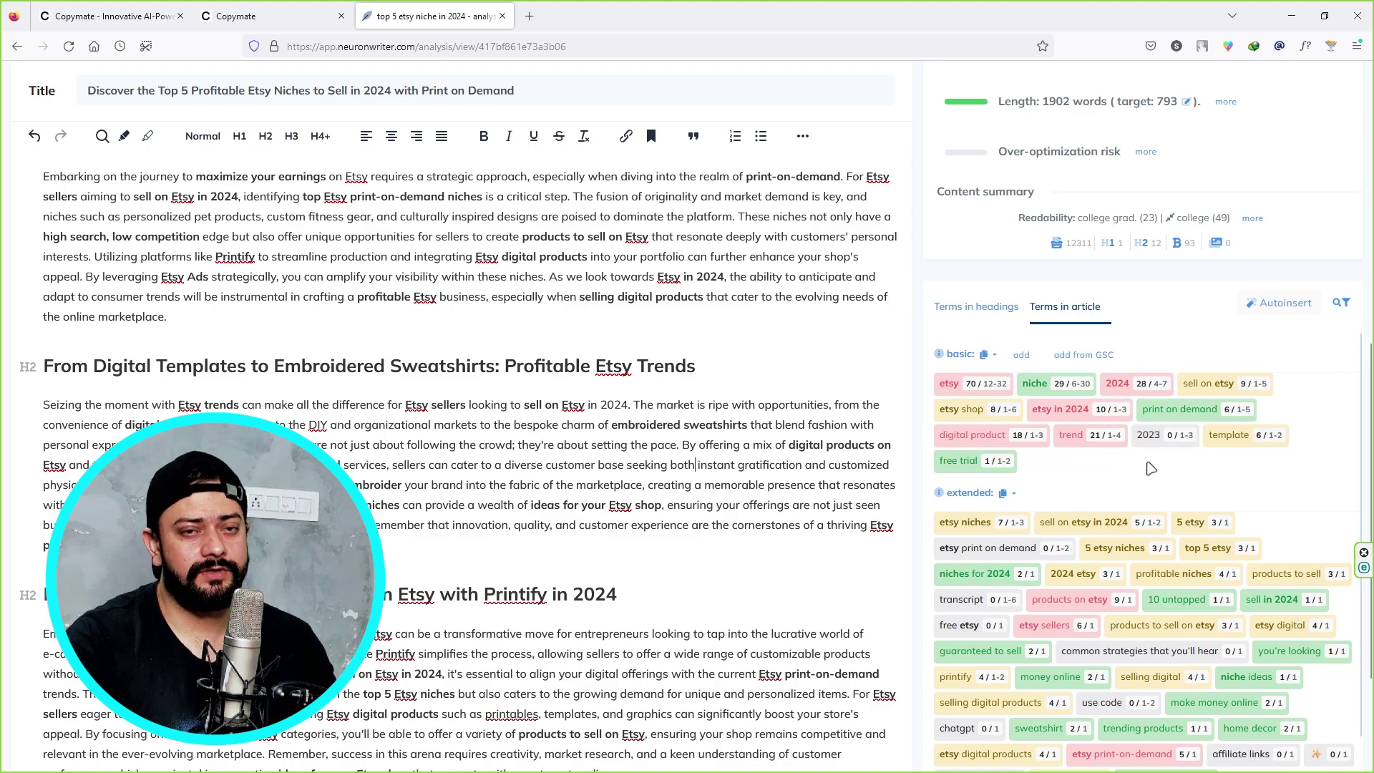
pyautogui.scroll(3, 1155, 460)
pyautogui.scroll(3, 1017, 422)
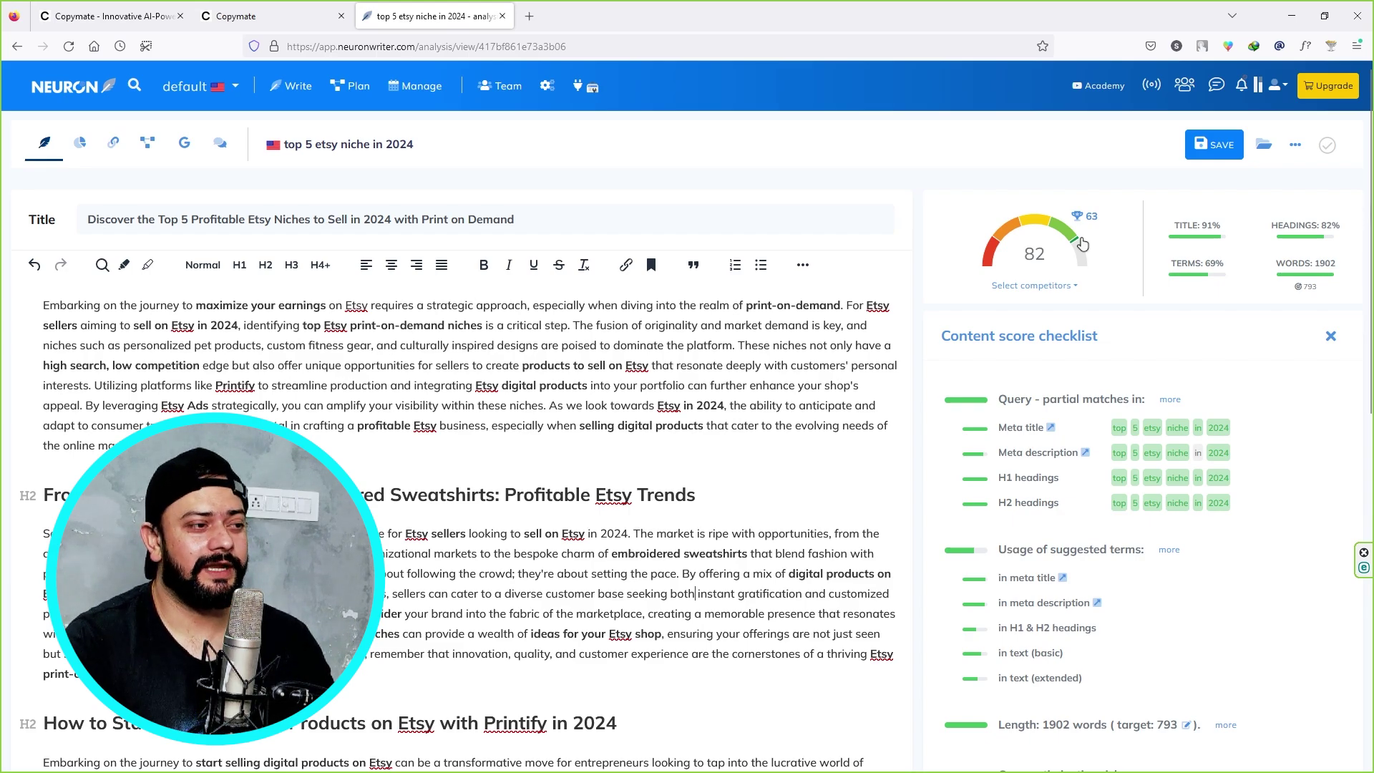
# Close the content score checklist to bring back the suggested-term usage counts
pyautogui.scroll(-2, 626, 428)
pyautogui.scroll(-4, 625, 428)
pyautogui.scroll(-5, 625, 428)
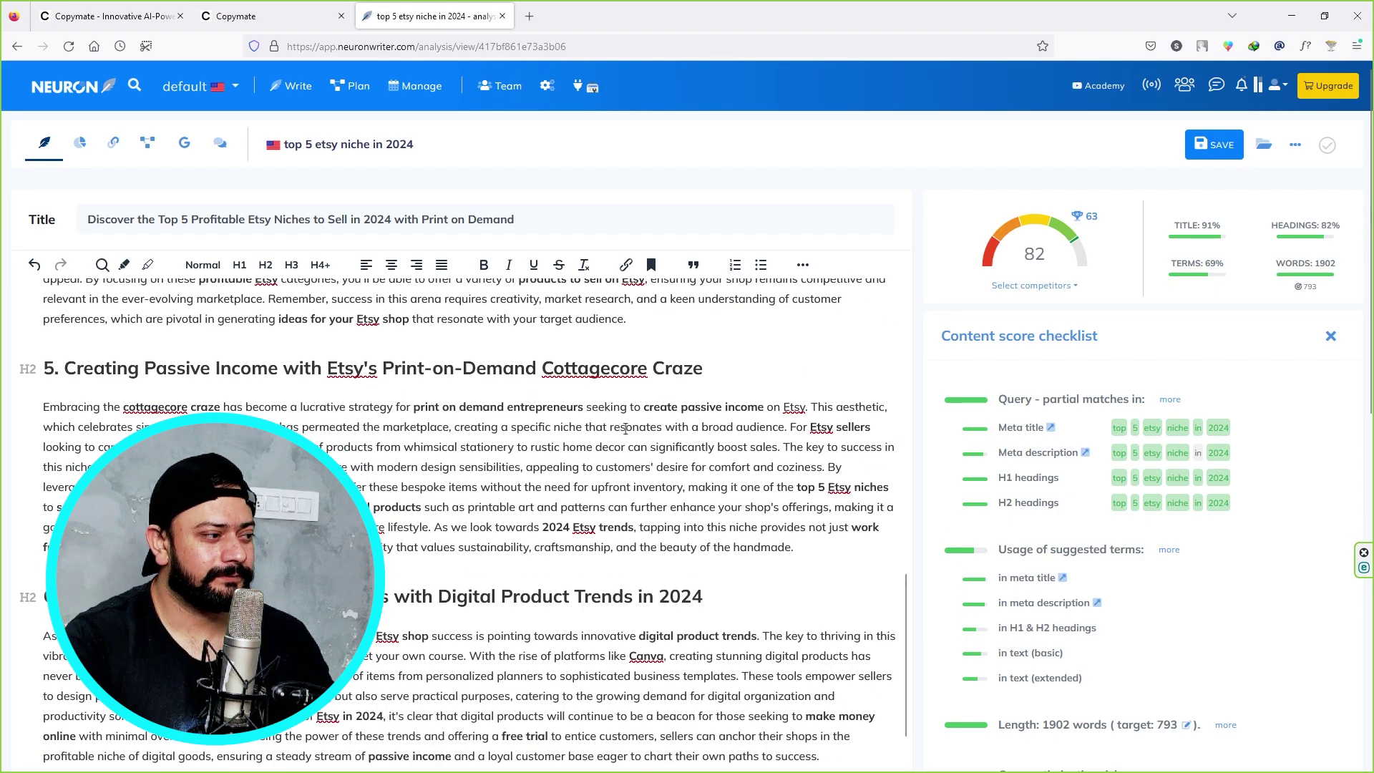
pyautogui.scroll(12, 626, 428)
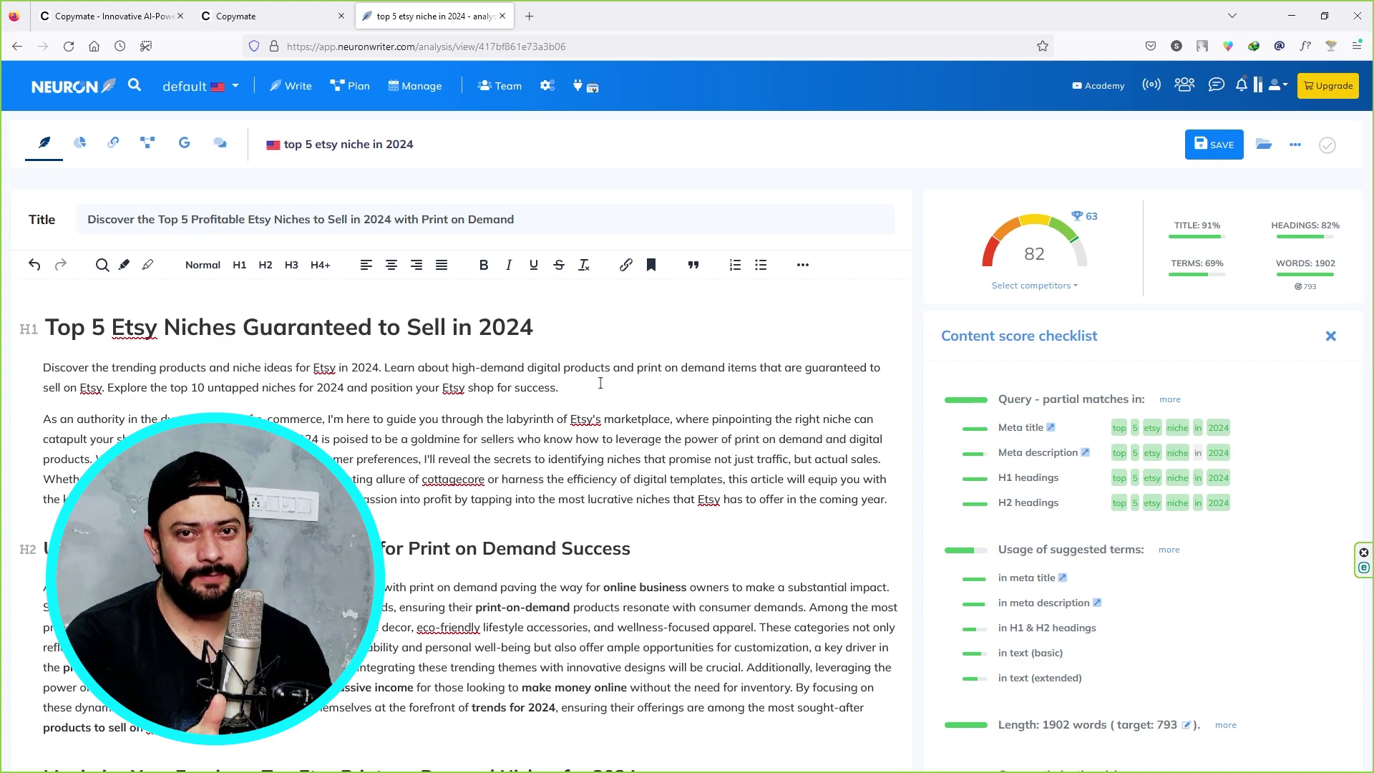
pyautogui.click(1075, 222)
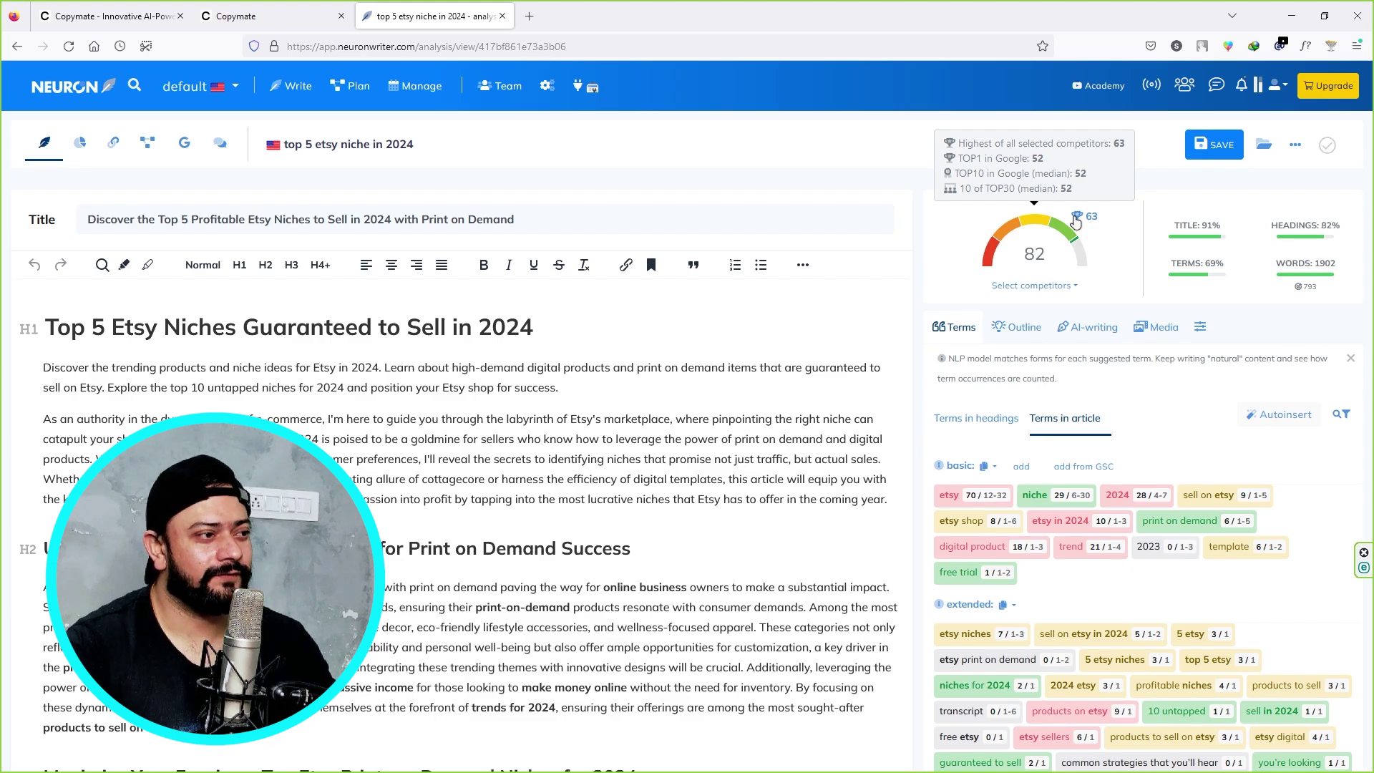
# Glance at Copymate, then place the cursor in the article intro and first section heading
pyautogui.click(293, 16)
pyautogui.click(422, 15)
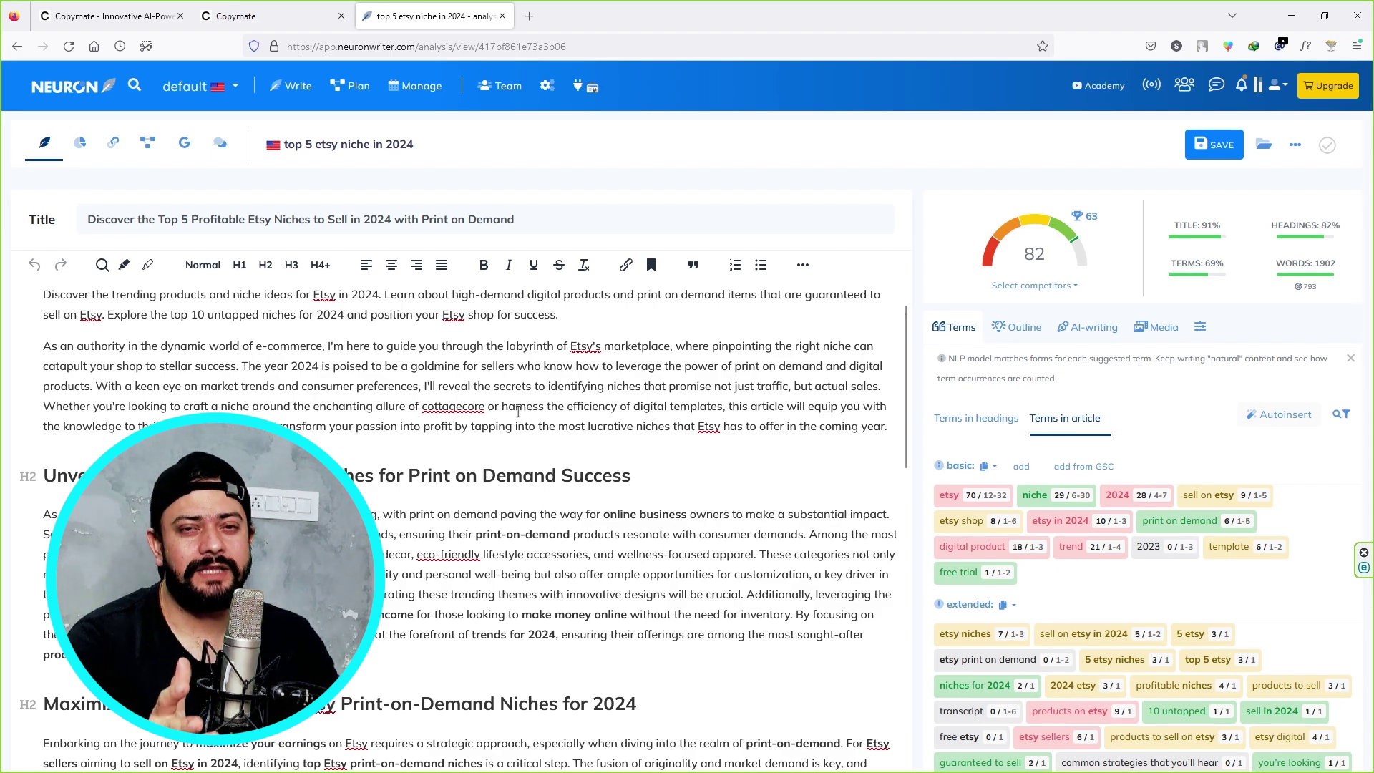
pyautogui.click(519, 408)
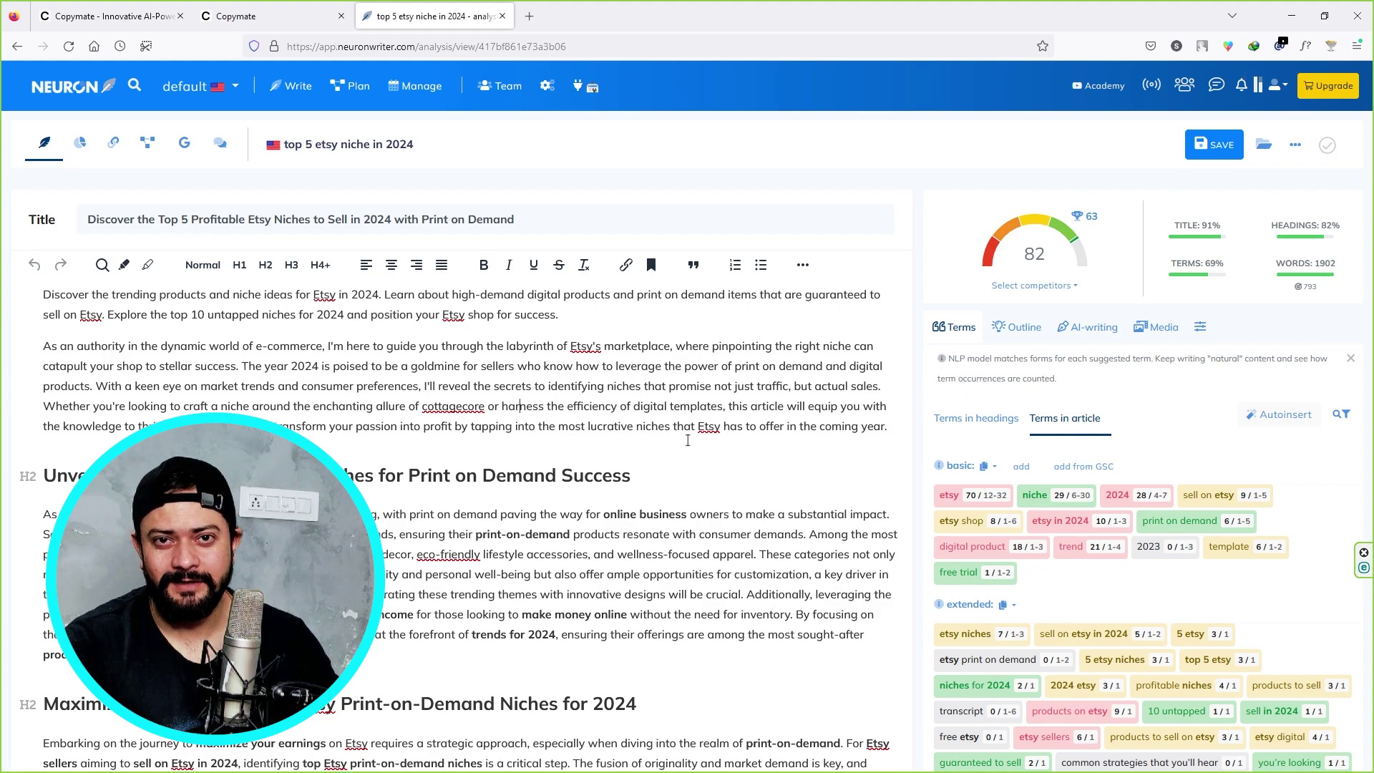
pyautogui.click(652, 476)
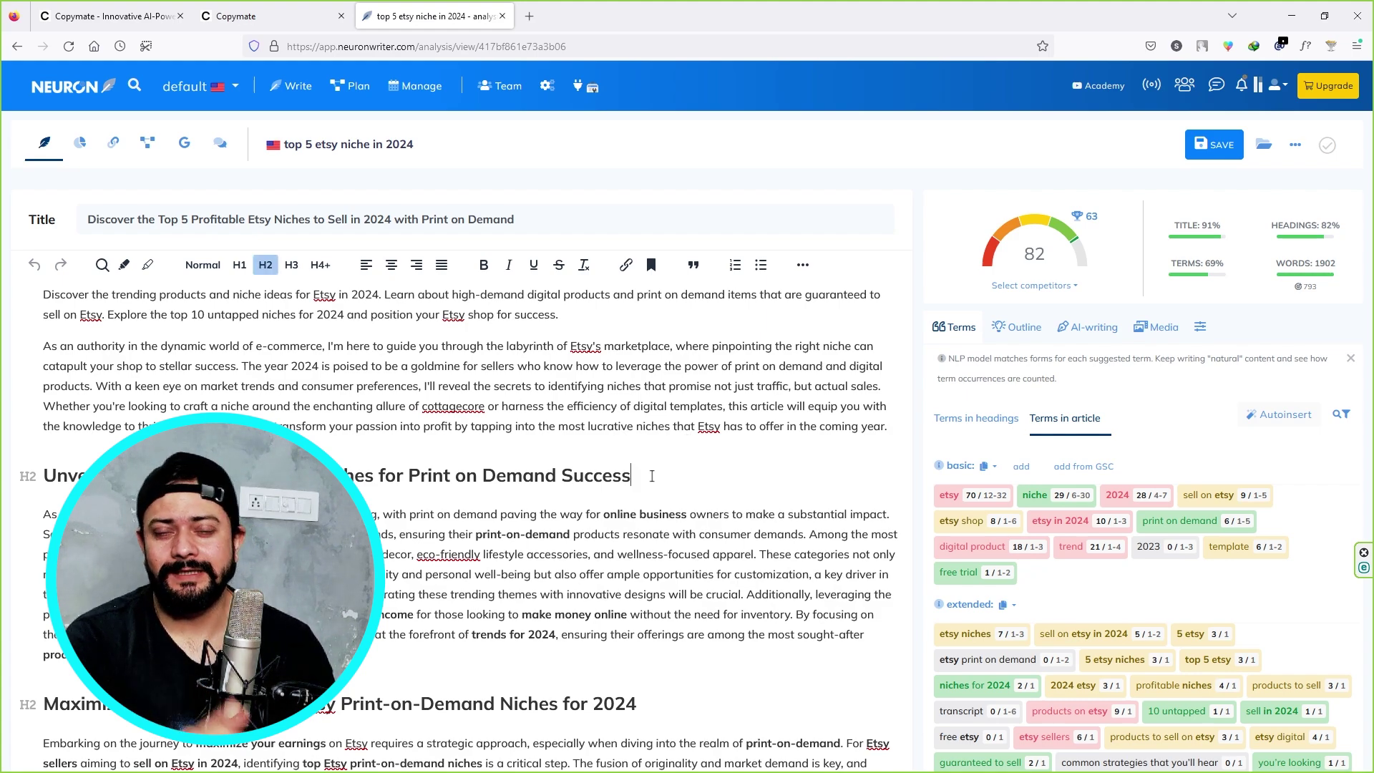